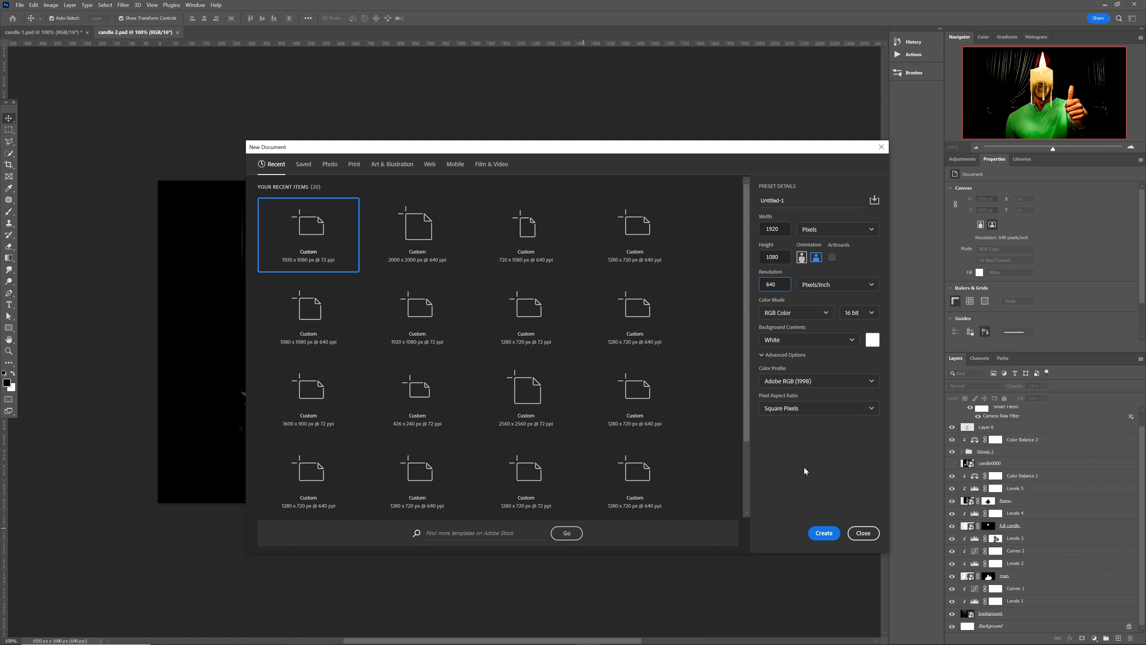
Step: Create a 1920 × 1080 px document at 640 pixels/inch in 16-bit RGB and place the black curtain image in it
{"action": "left_click", "coordinate": [825, 533]}
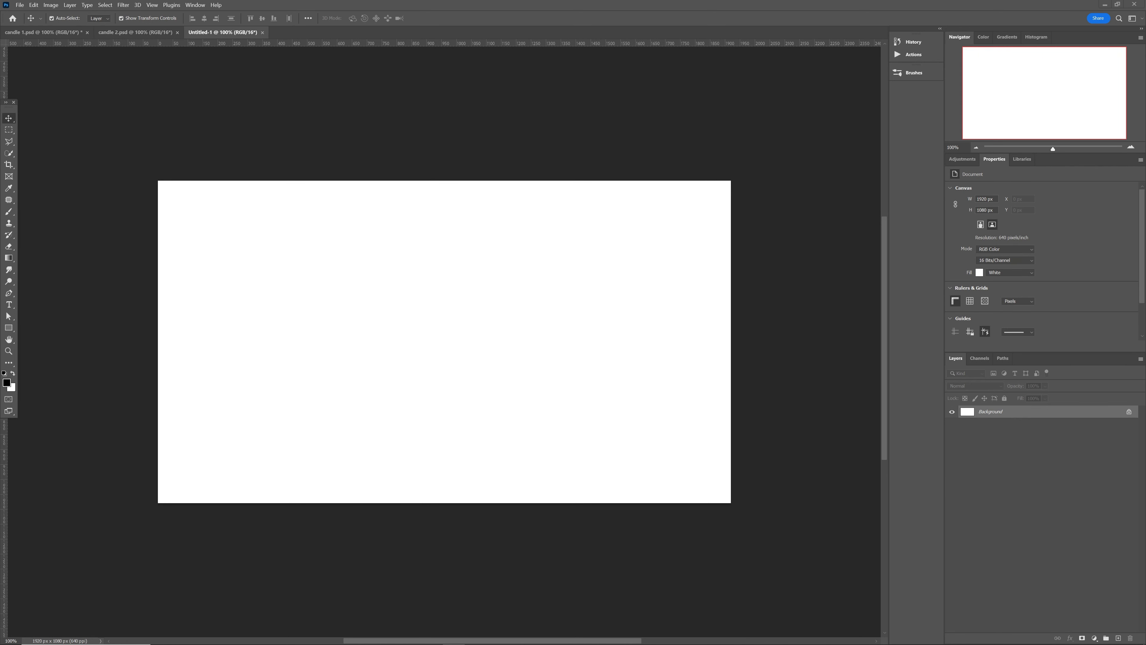
{"action": "left_click_drag", "start_coordinate": [0, 303], "coordinate": [291, 345]}
{"action": "left_click_drag", "start_coordinate": [422, 192], "coordinate": [446, 177]}
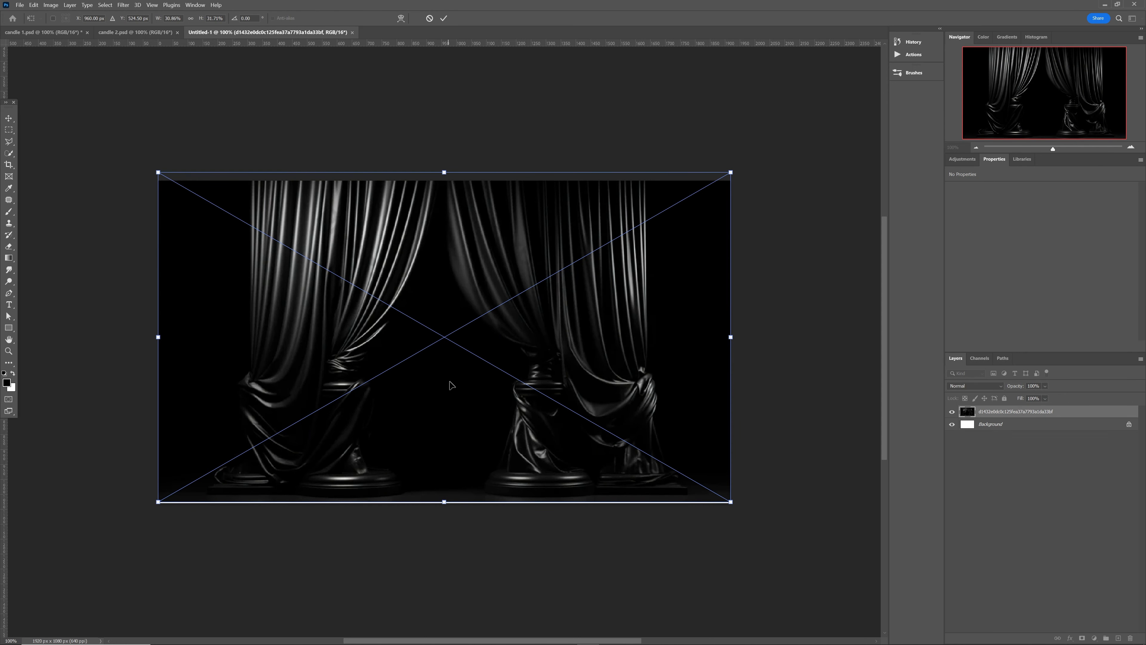
Step: Stretch the placed curtain image slightly past the canvas's lower and side edges and commit the placement
{"action": "left_click_drag", "start_coordinate": [446, 504], "coordinate": [446, 512]}
{"action": "left_click_drag", "start_coordinate": [731, 341], "coordinate": [736, 340]}
{"action": "left_click_drag", "start_coordinate": [158, 340], "coordinate": [153, 341]}
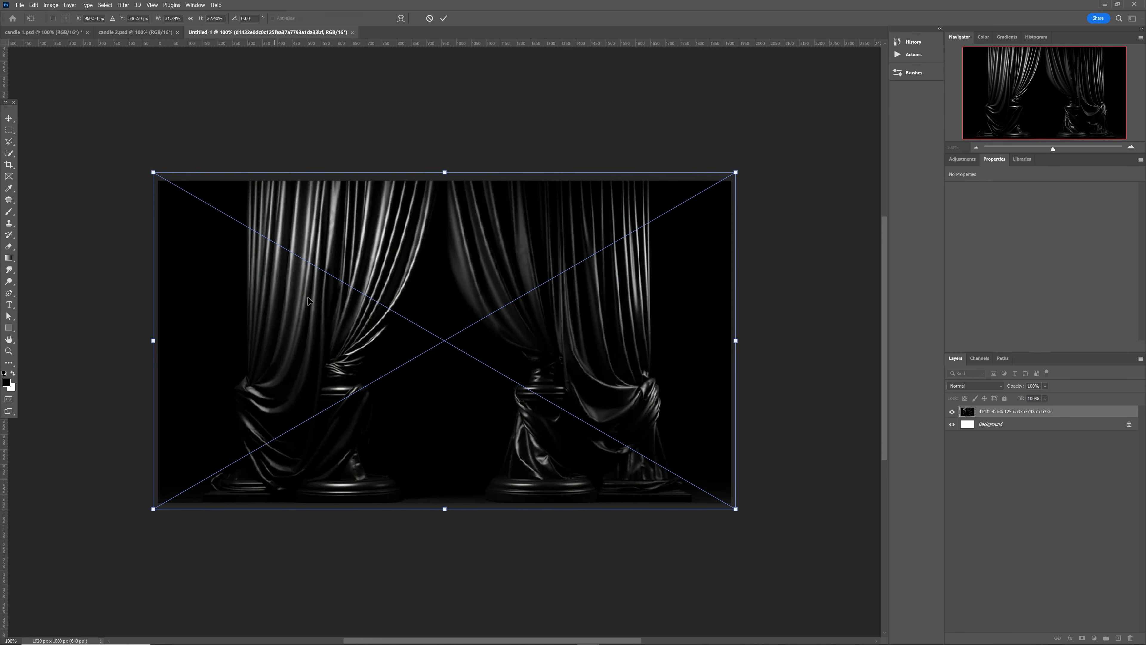
{"action": "left_click", "coordinate": [444, 18]}
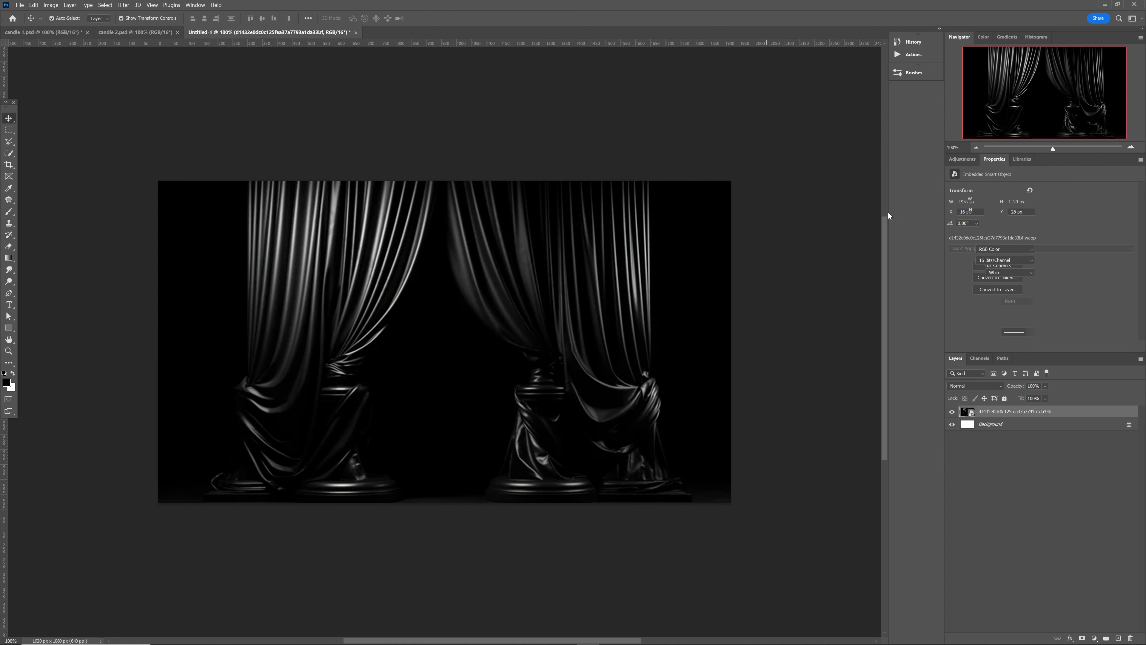
Step: Rename the curtain image layer as back
{"action": "double_click", "coordinate": [1012, 411]}
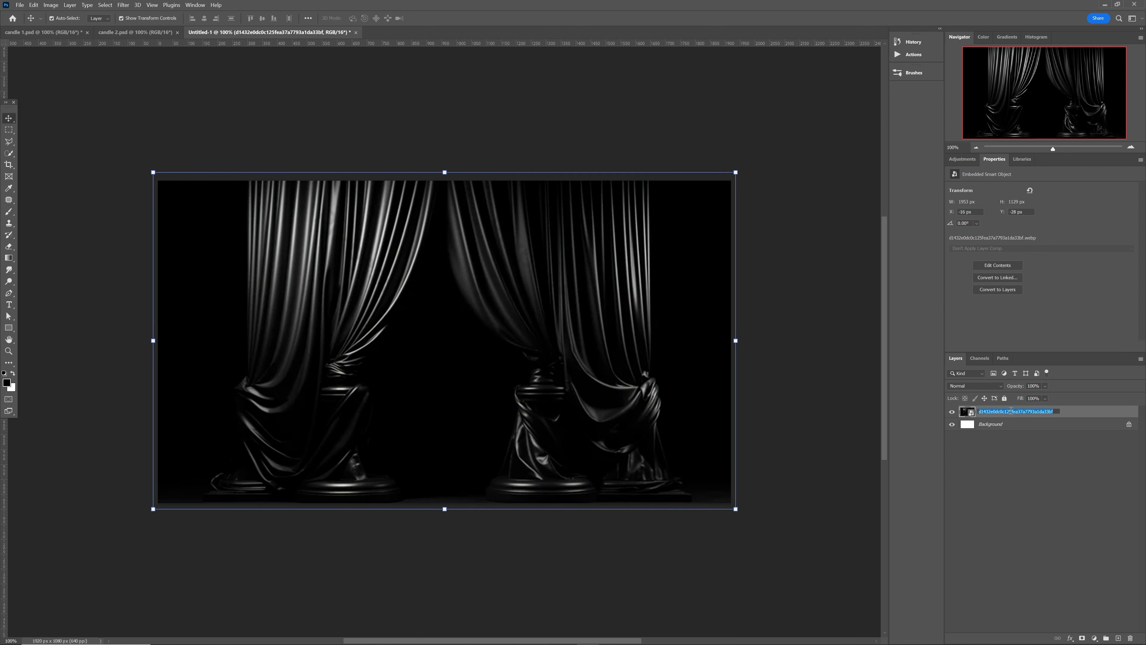
{"action": "type", "text": "back"}
{"action": "key", "text": "Return"}
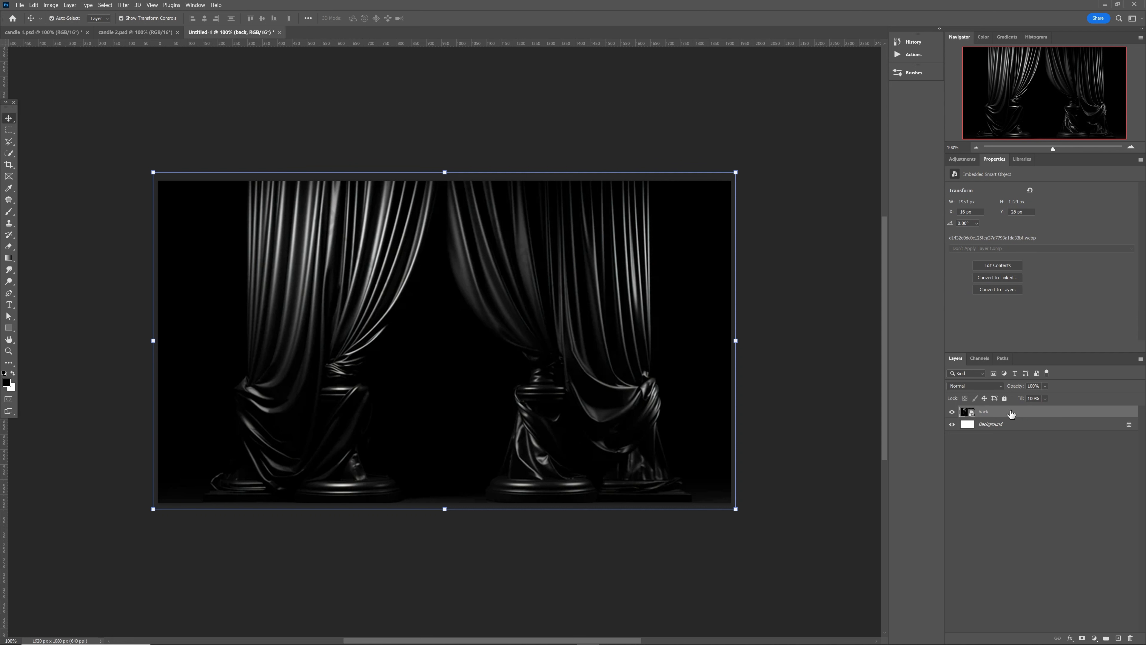
Step: Darken the back layer with a clipped Levels adjustment: black input 28, midtones 0.65, white output 132
{"action": "left_click", "coordinate": [962, 161]}
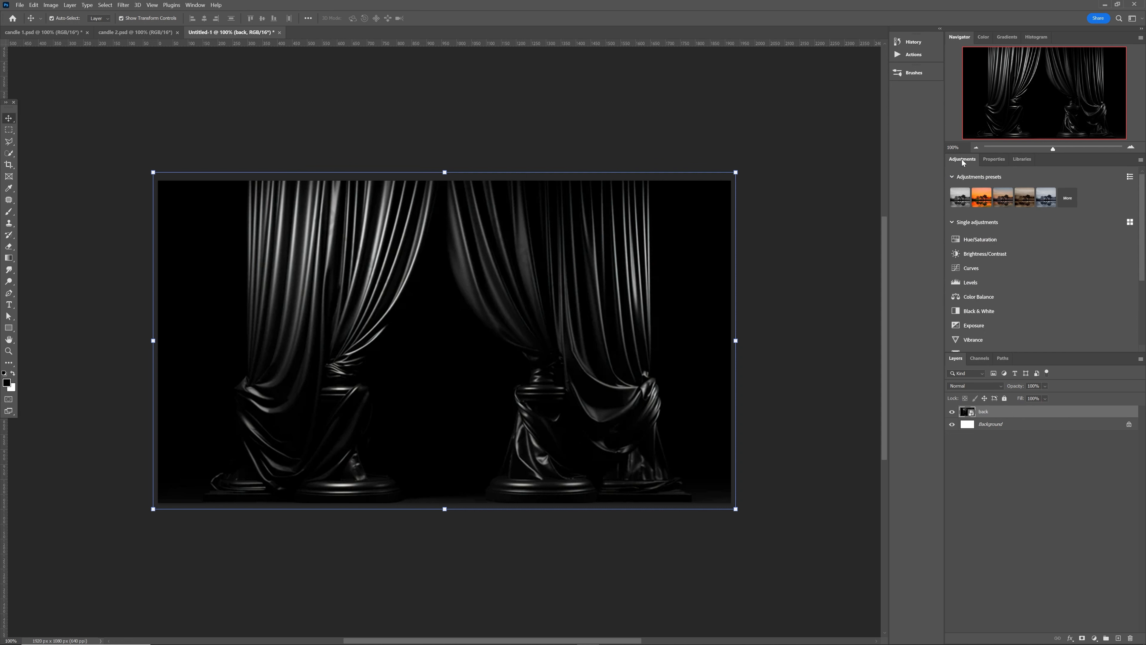
{"action": "left_click", "coordinate": [981, 280]}
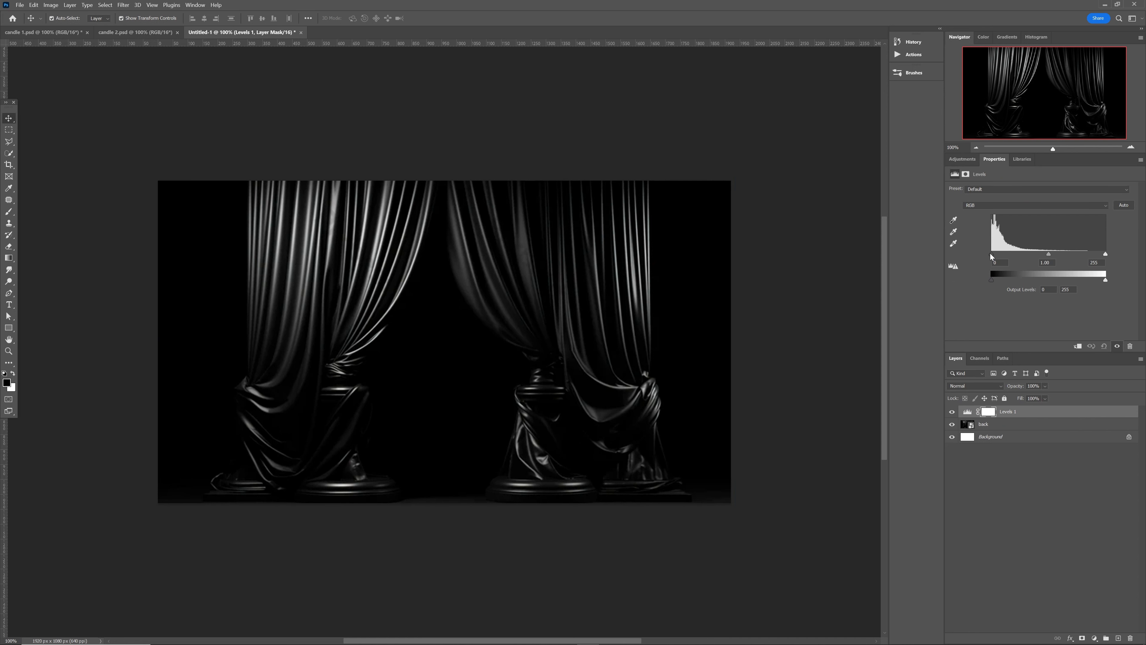
{"action": "left_click_drag", "start_coordinate": [998, 257], "coordinate": [1006, 257]}
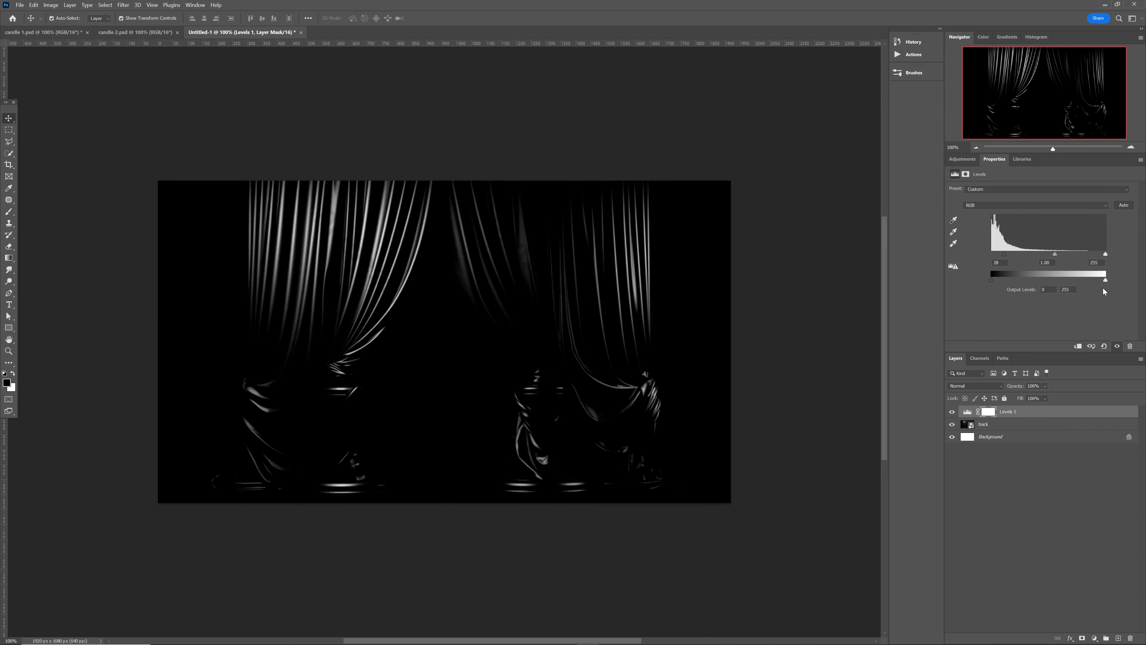
{"action": "left_click_drag", "start_coordinate": [1096, 279], "coordinate": [1055, 279]}
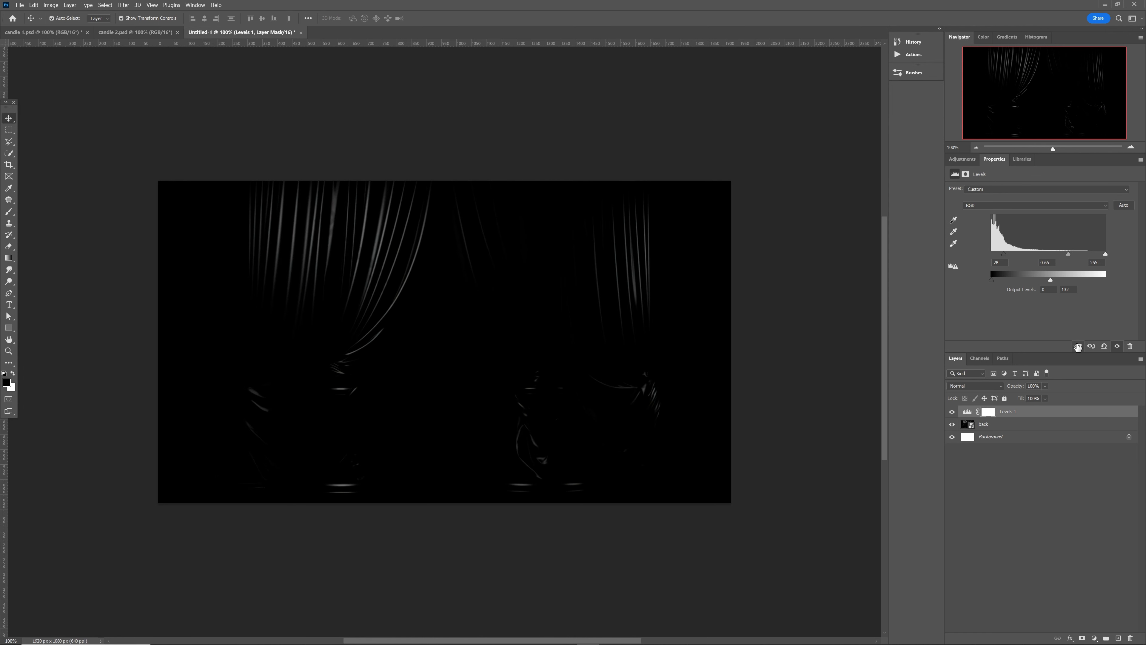
{"action": "left_click", "coordinate": [1078, 346]}
Step: Place the stock photo of the man giving a thumbs-up, centred over the curtain background
{"action": "left_click_drag", "start_coordinate": [51, 249], "coordinate": [437, 365]}
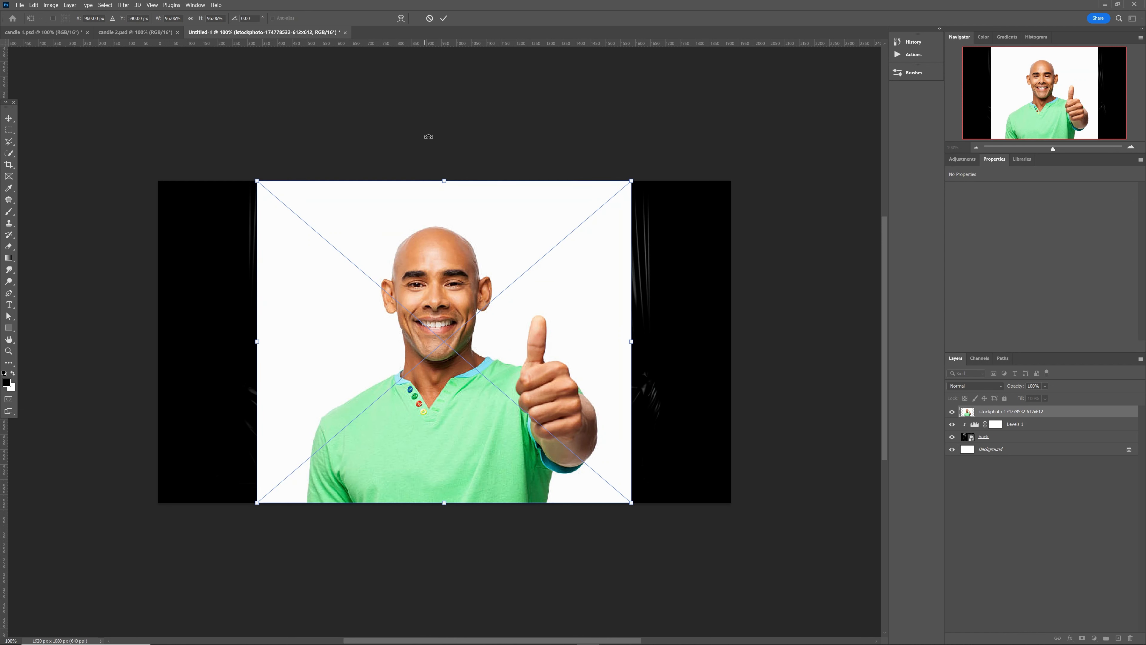
{"action": "left_click", "coordinate": [445, 19]}
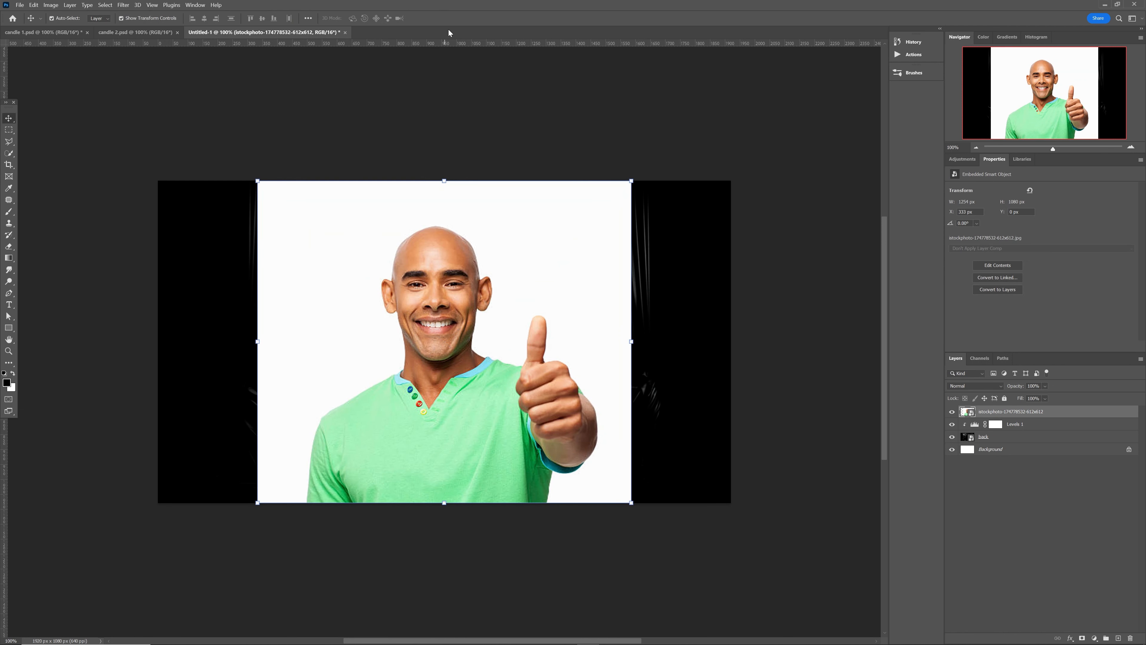
Step: Mask out the white background around the man using Select Subject and rename the layer as man
{"action": "left_click", "coordinate": [8, 155]}
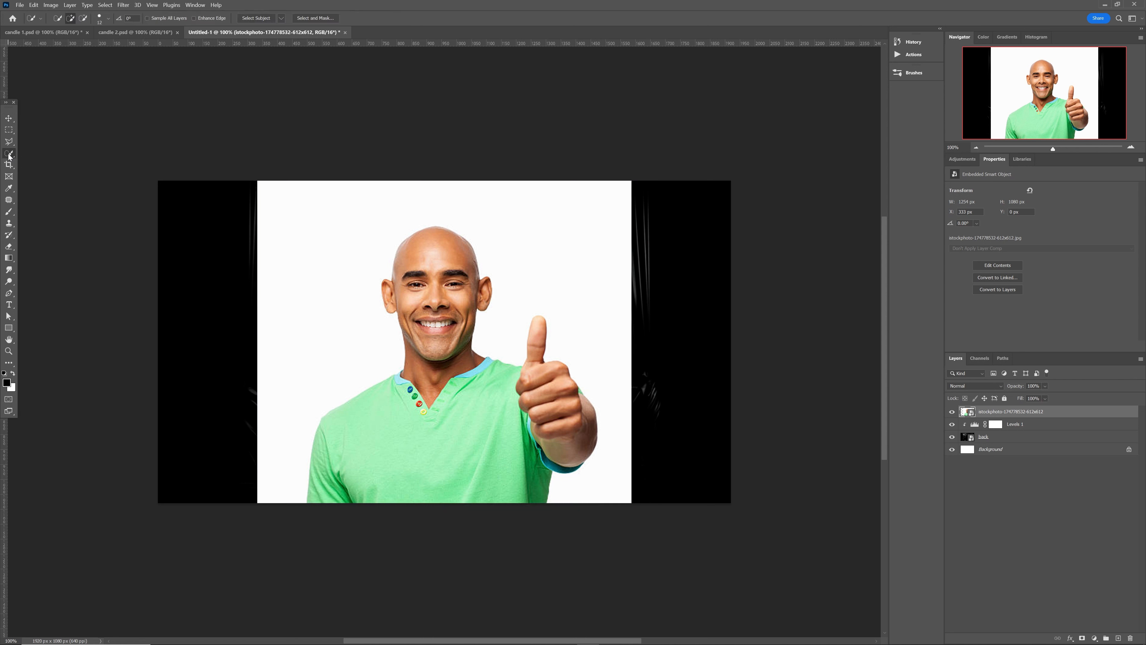
{"action": "left_click", "coordinate": [263, 19]}
{"action": "left_click", "coordinate": [1083, 637]}
{"action": "key", "text": "v"}
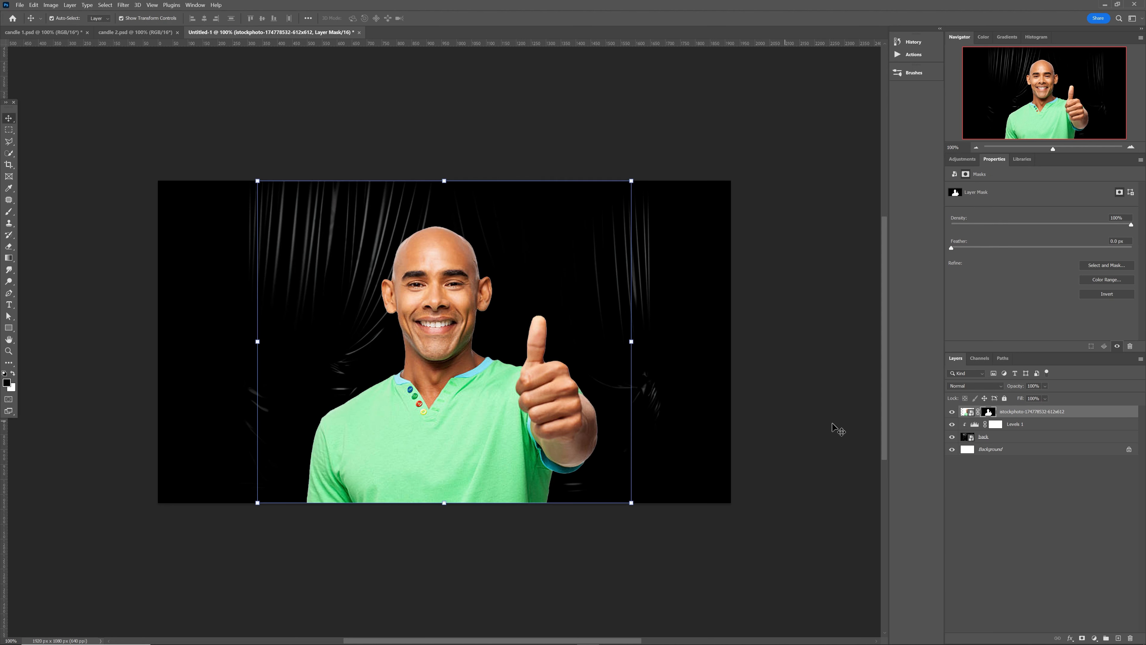
{"action": "double_click", "coordinate": [1013, 412]}
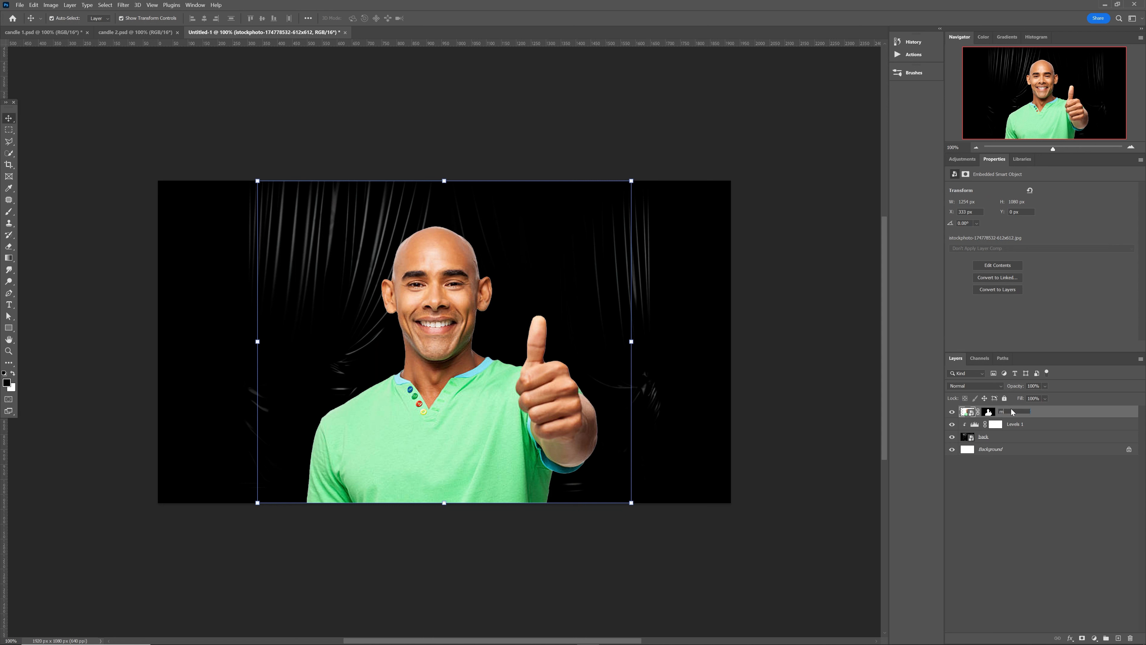
{"action": "key", "text": "Return"}
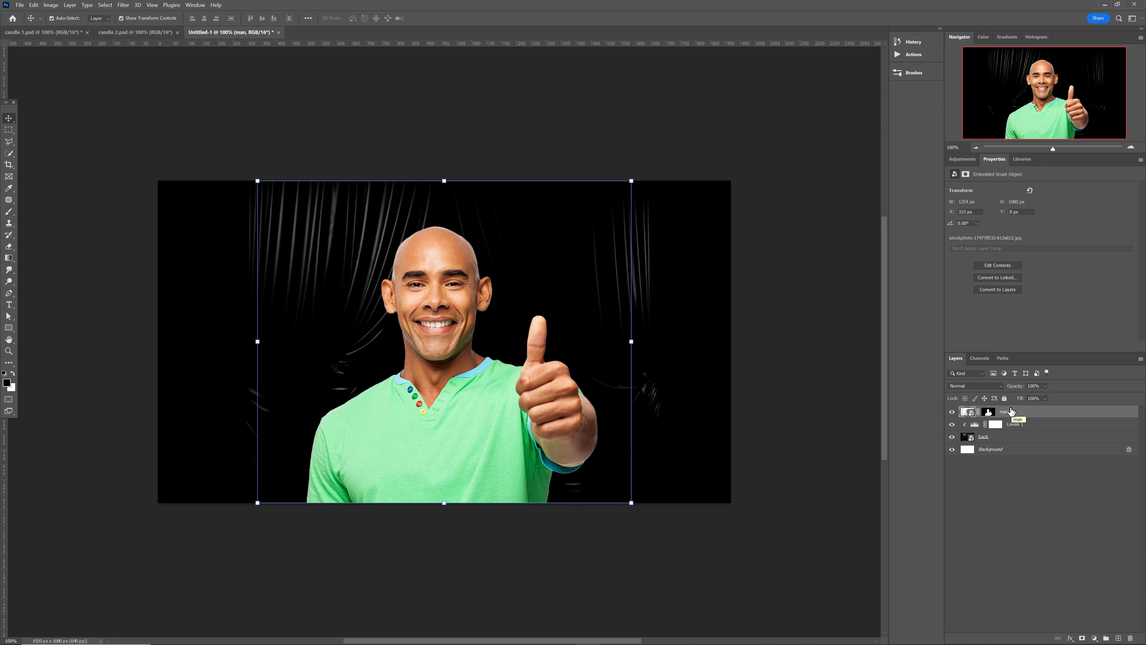
Step: Darken the man layer with a clipped Levels adjustment: black input 35, midtones 0.83, white output 146
{"action": "left_click", "coordinate": [961, 161]}
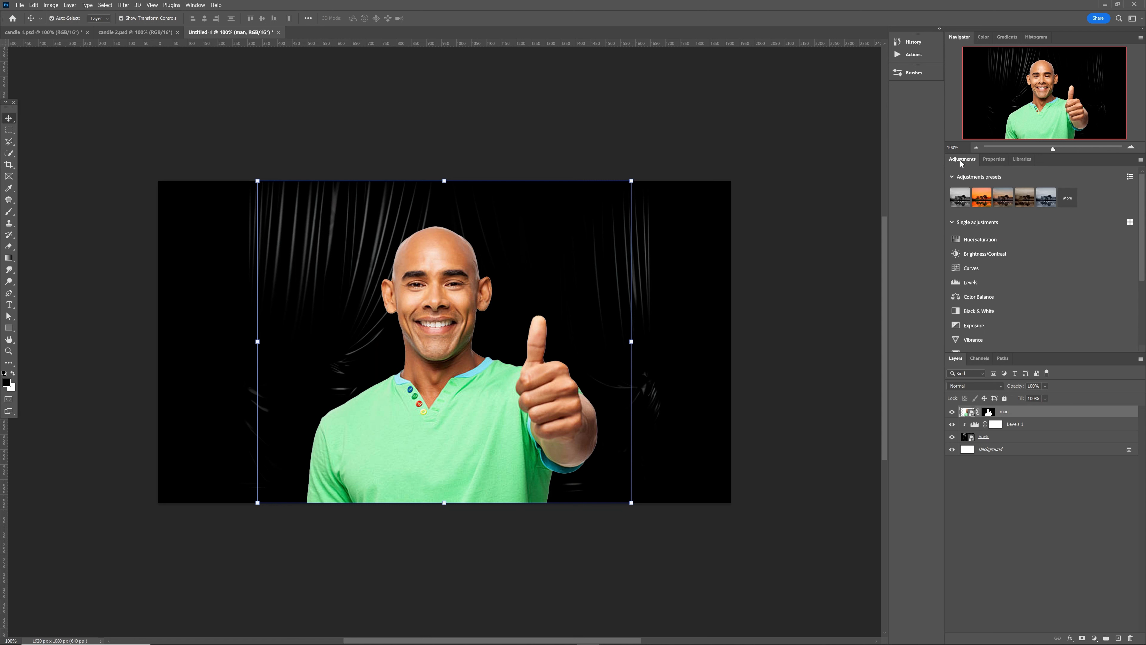
{"action": "left_click", "coordinate": [970, 282]}
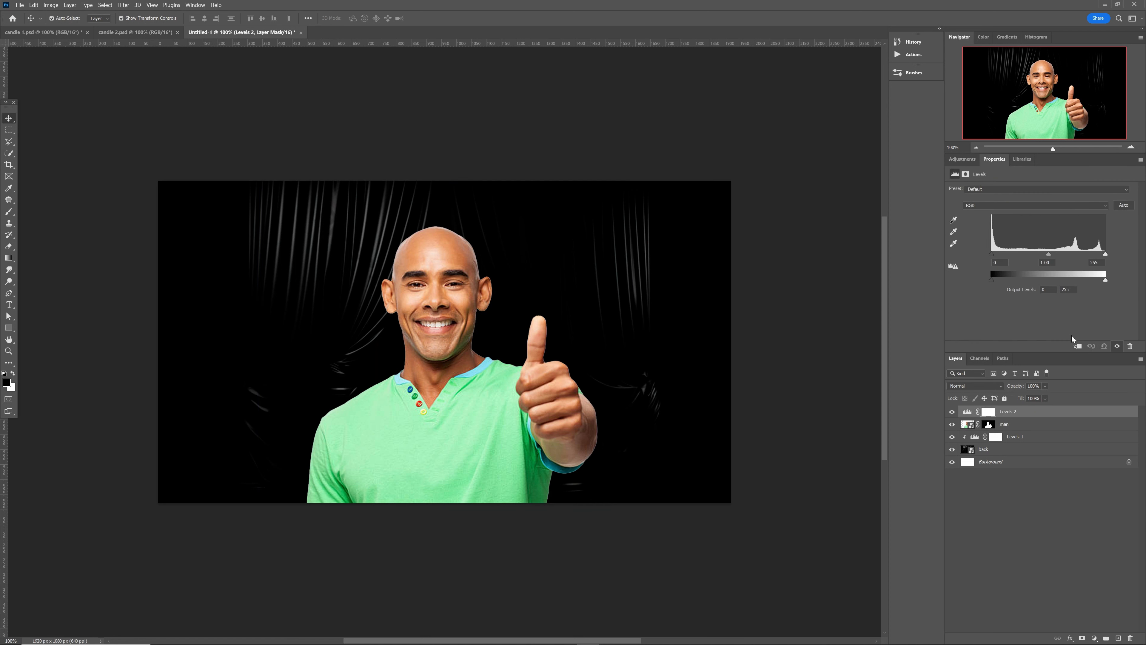
{"action": "left_click", "coordinate": [1078, 346]}
{"action": "left_click_drag", "start_coordinate": [991, 255], "coordinate": [1002, 256]}
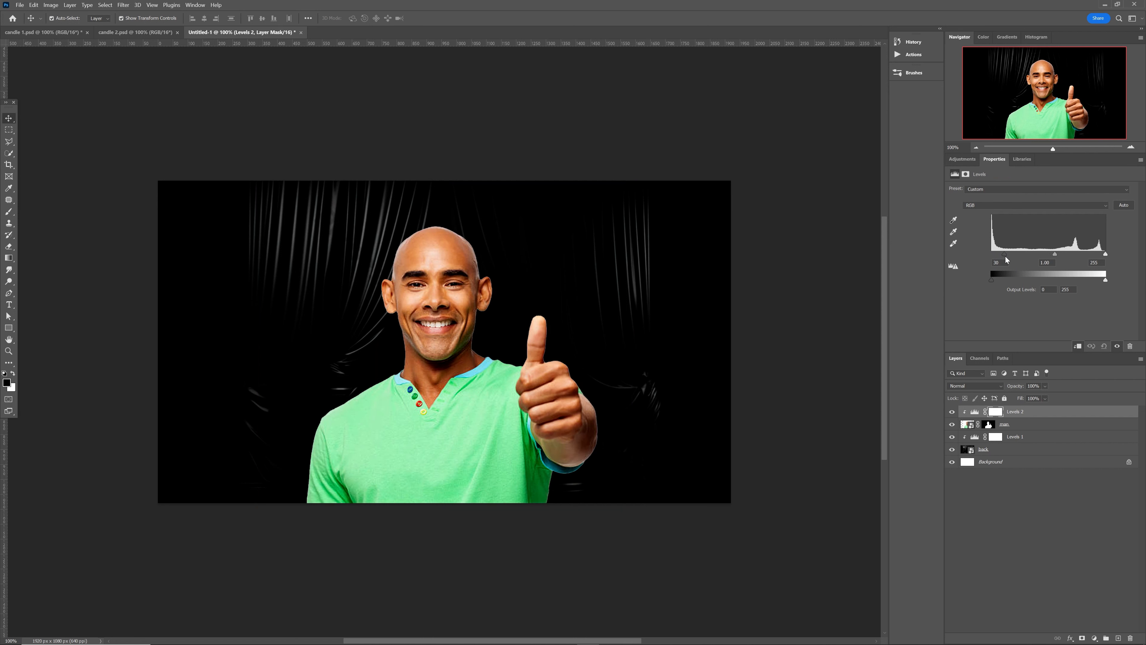
{"action": "left_click_drag", "start_coordinate": [1103, 279], "coordinate": [1056, 280]}
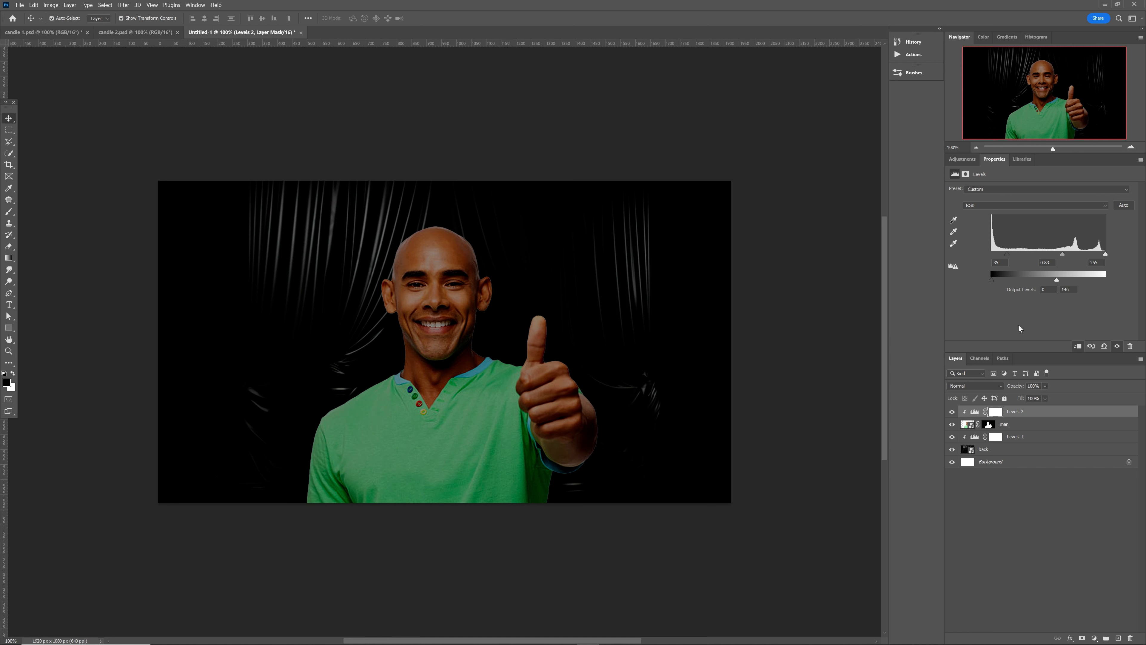
Step: Add a Curves adjustment clipped to the man layer and pull the upper part of the RGB curve down slightly
{"action": "left_click", "coordinate": [963, 159]}
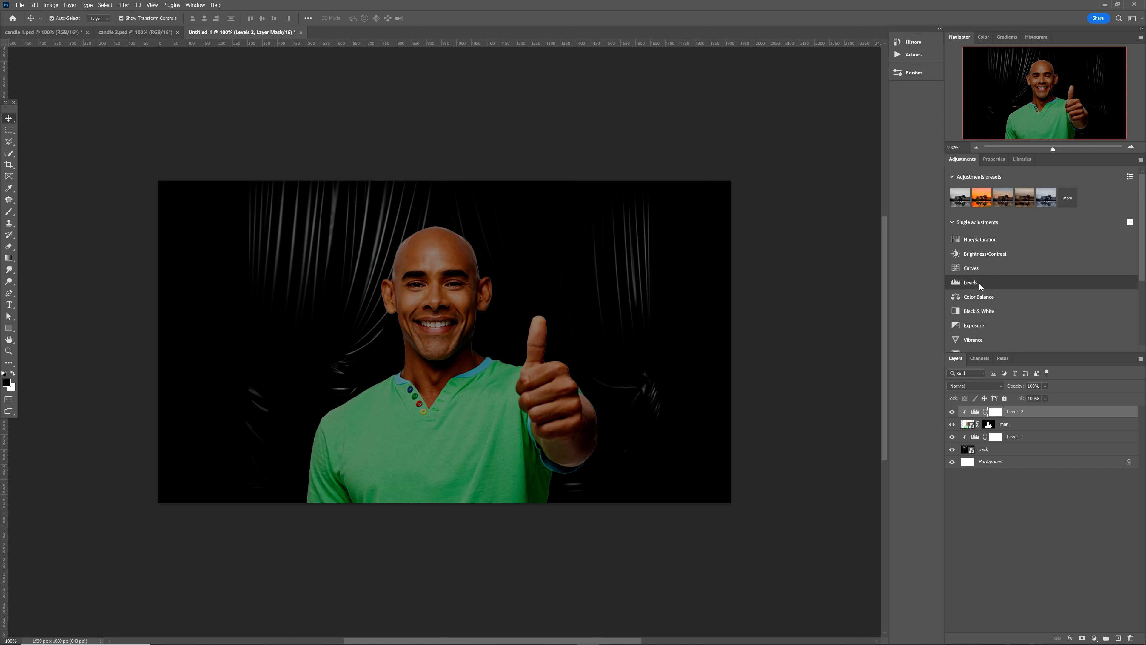
{"action": "left_click", "coordinate": [975, 268]}
{"action": "left_click", "coordinate": [1080, 346]}
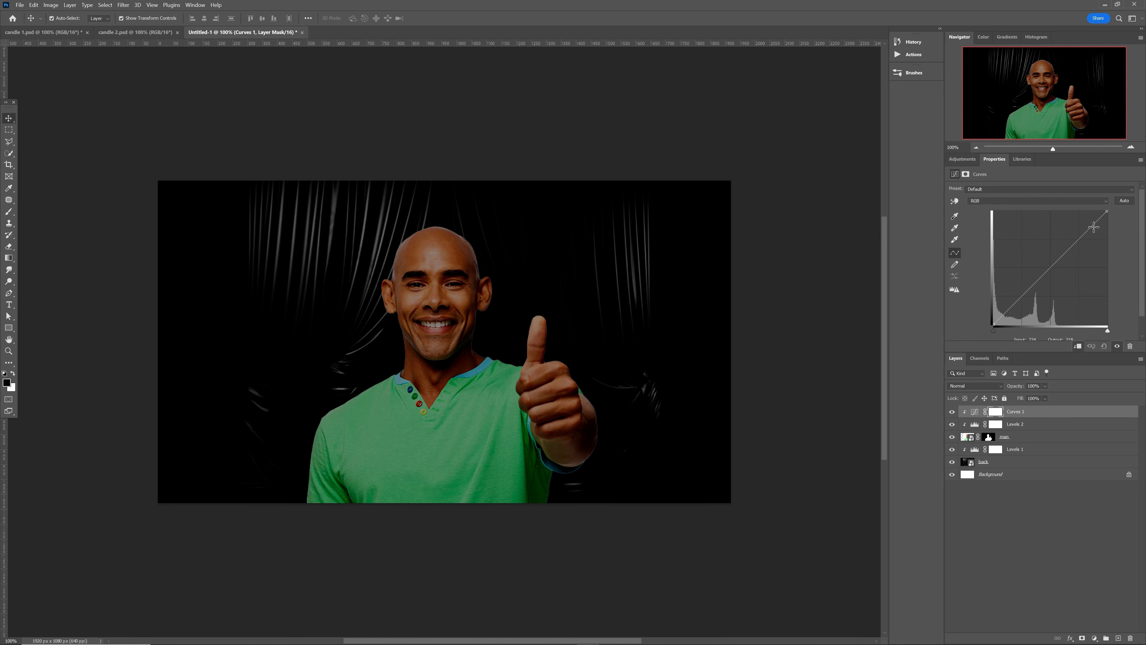
{"action": "left_click_drag", "start_coordinate": [1094, 226], "coordinate": [1093, 232]}
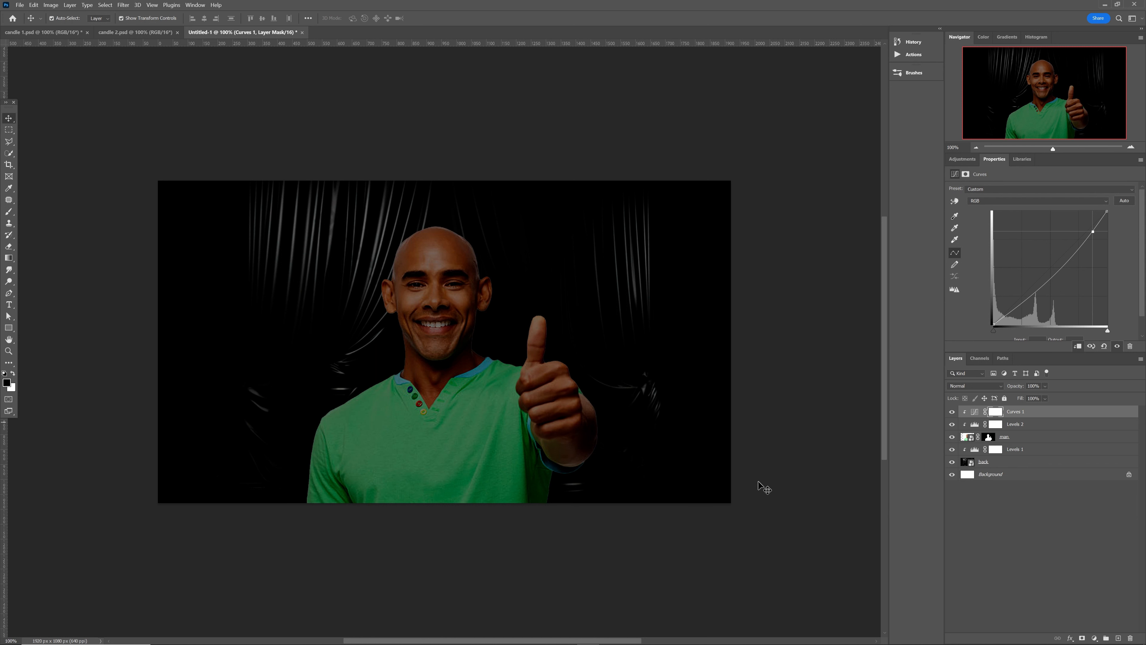
Step: Paint black with a large soft brush on the Levels 2 mask over the man's face, neck and chest
{"action": "left_click", "coordinate": [993, 427]}
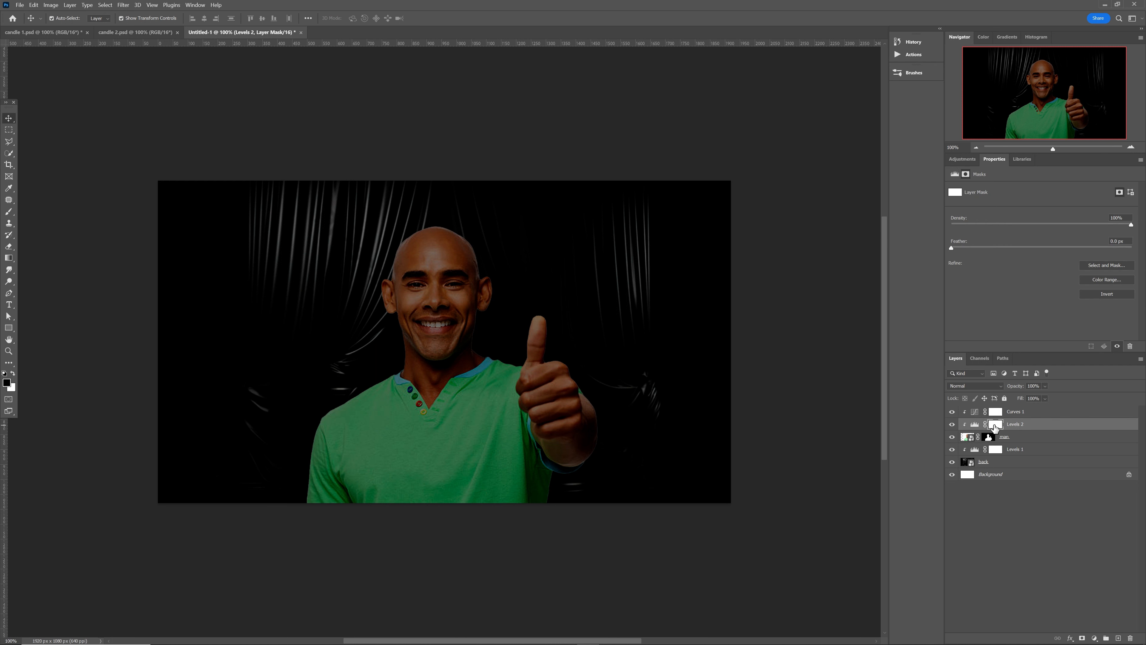
{"action": "key", "text": "b"}
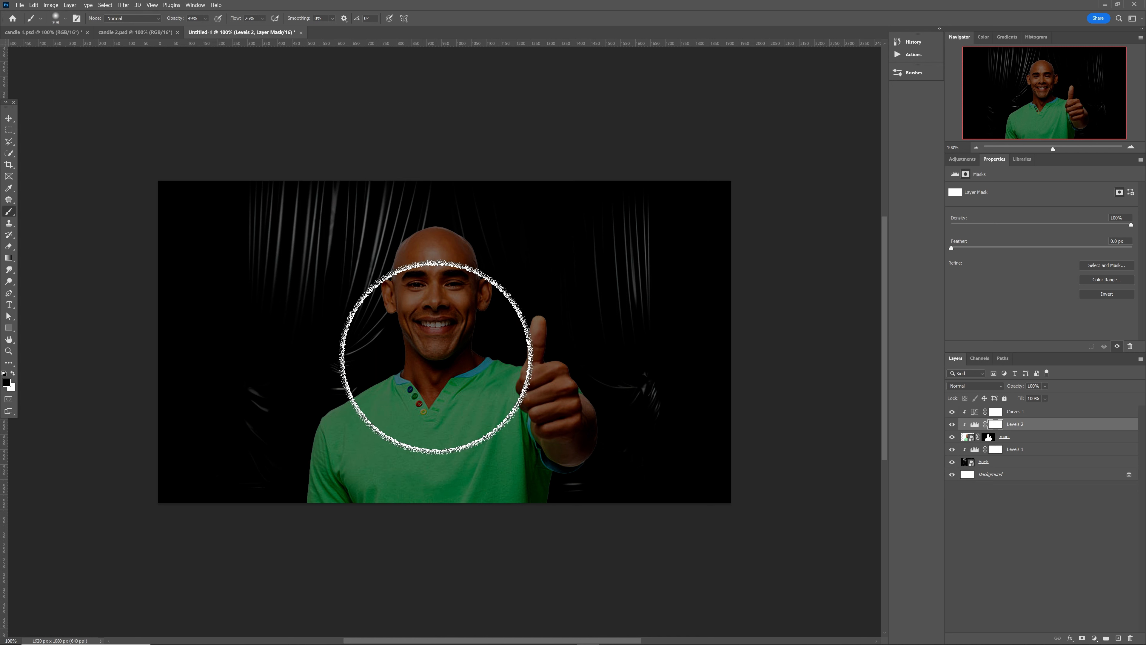
{"action": "scroll", "coordinate": [435, 359], "scroll_direction": "up", "scroll_amount": 3, "text": "alt"}
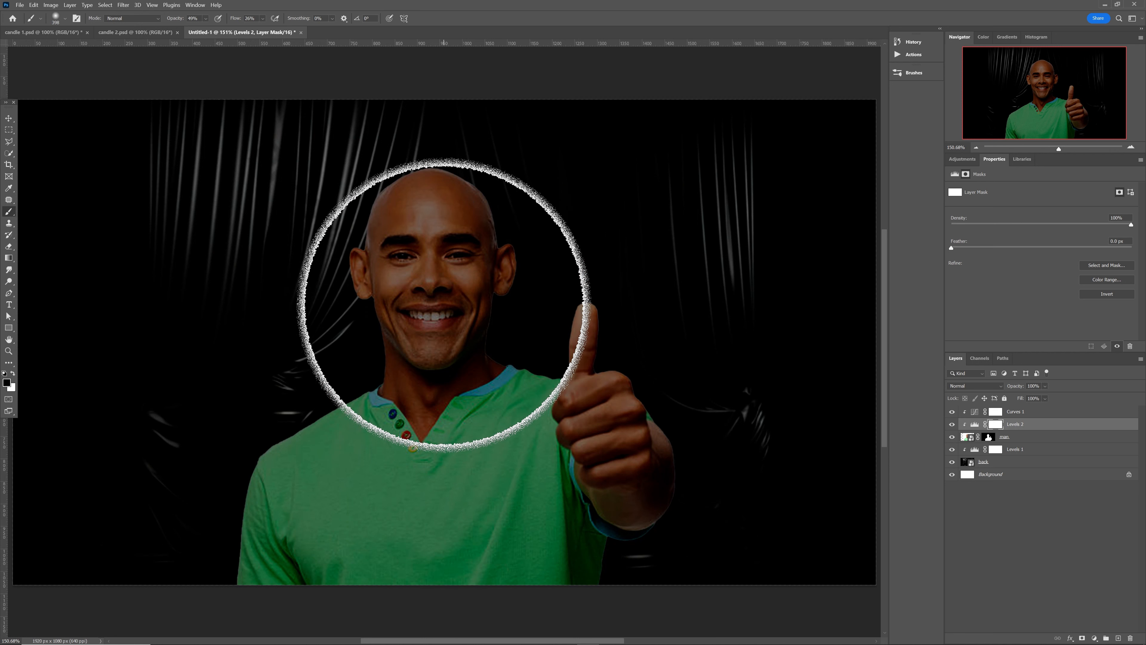
{"action": "left_click_drag", "start_coordinate": [442, 303], "coordinate": [390, 308]}
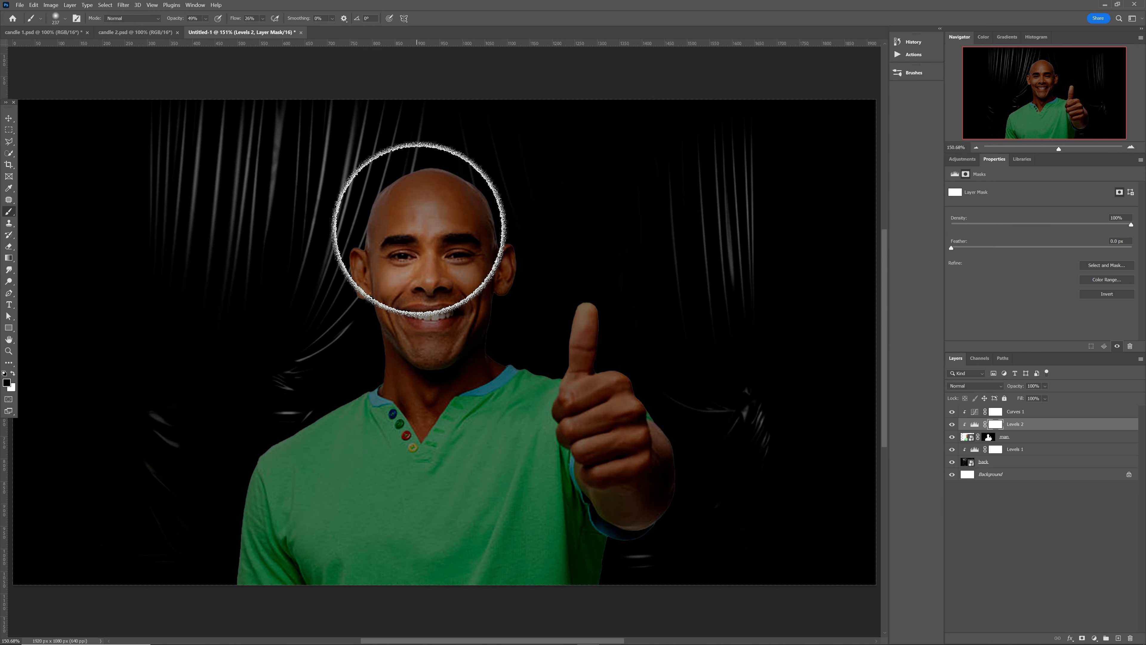
{"action": "mouse_move", "coordinate": [419, 230]}
{"action": "left_mouse_down"}
{"action": "mouse_move", "coordinate": [425, 330]}
{"action": "mouse_move", "coordinate": [429, 312]}
{"action": "mouse_move", "coordinate": [407, 319]}
{"action": "mouse_move", "coordinate": [425, 286]}
{"action": "mouse_move", "coordinate": [417, 329]}
{"action": "mouse_move", "coordinate": [429, 276]}
{"action": "mouse_move", "coordinate": [444, 279]}
{"action": "mouse_move", "coordinate": [427, 329]}
{"action": "mouse_move", "coordinate": [439, 490]}
{"action": "mouse_move", "coordinate": [438, 470]}
{"action": "mouse_move", "coordinate": [414, 484]}
{"action": "mouse_move", "coordinate": [453, 504]}
{"action": "left_mouse_up"}
{"action": "mouse_move", "coordinate": [454, 507]}
{"action": "left_mouse_down"}
{"action": "mouse_move", "coordinate": [447, 481]}
{"action": "mouse_move", "coordinate": [427, 527]}
{"action": "mouse_move", "coordinate": [441, 567]}
{"action": "mouse_move", "coordinate": [425, 375]}
{"action": "mouse_move", "coordinate": [468, 593]}
{"action": "mouse_move", "coordinate": [435, 375]}
{"action": "mouse_move", "coordinate": [422, 338]}
{"action": "mouse_move", "coordinate": [406, 333]}
{"action": "mouse_move", "coordinate": [385, 355]}
{"action": "mouse_move", "coordinate": [385, 327]}
{"action": "mouse_move", "coordinate": [403, 347]}
{"action": "left_mouse_up"}
Step: Reduce the soft brush size and paint black on the Levels 2 mask over the thumbs-up hand and forehead
{"action": "right_click", "coordinate": [483, 432], "text": "alt"}
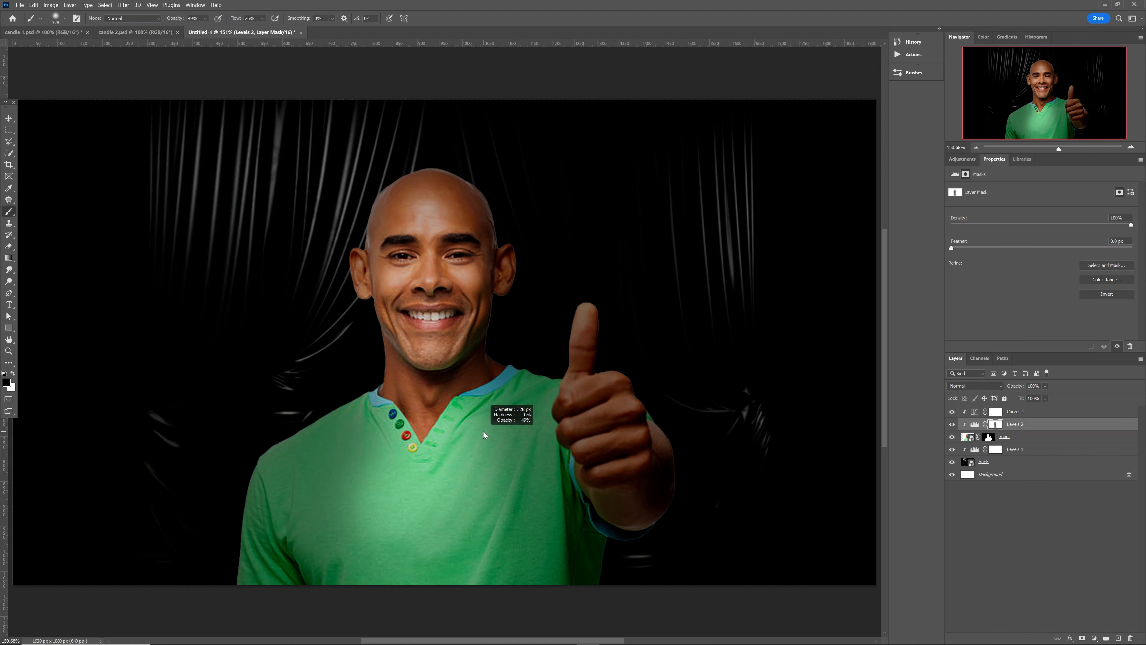
{"action": "left_click_drag", "start_coordinate": [483, 435], "coordinate": [416, 437]}
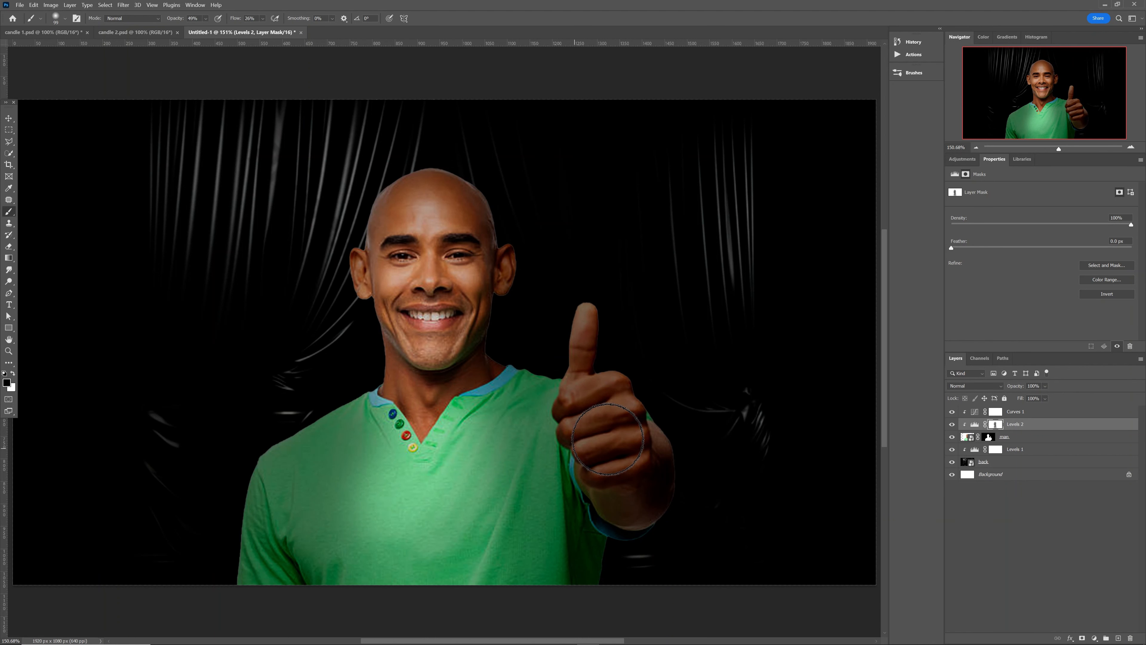
{"action": "mouse_move", "coordinate": [607, 439]}
{"action": "left_mouse_down"}
{"action": "mouse_move", "coordinate": [580, 415]}
{"action": "mouse_move", "coordinate": [560, 426]}
{"action": "mouse_move", "coordinate": [595, 460]}
{"action": "mouse_move", "coordinate": [614, 429]}
{"action": "mouse_move", "coordinate": [620, 458]}
{"action": "mouse_move", "coordinate": [584, 453]}
{"action": "mouse_move", "coordinate": [572, 417]}
{"action": "mouse_move", "coordinate": [567, 429]}
{"action": "mouse_move", "coordinate": [585, 411]}
{"action": "mouse_move", "coordinate": [583, 426]}
{"action": "mouse_move", "coordinate": [612, 430]}
{"action": "mouse_move", "coordinate": [605, 451]}
{"action": "mouse_move", "coordinate": [615, 445]}
{"action": "mouse_move", "coordinate": [580, 357]}
{"action": "mouse_move", "coordinate": [586, 397]}
{"action": "left_mouse_up"}
{"action": "mouse_move", "coordinate": [448, 243]}
{"action": "left_mouse_down"}
{"action": "mouse_move", "coordinate": [414, 245]}
{"action": "mouse_move", "coordinate": [432, 315]}
{"action": "mouse_move", "coordinate": [433, 236]}
{"action": "mouse_move", "coordinate": [447, 213]}
{"action": "mouse_move", "coordinate": [376, 241]}
{"action": "left_mouse_up"}
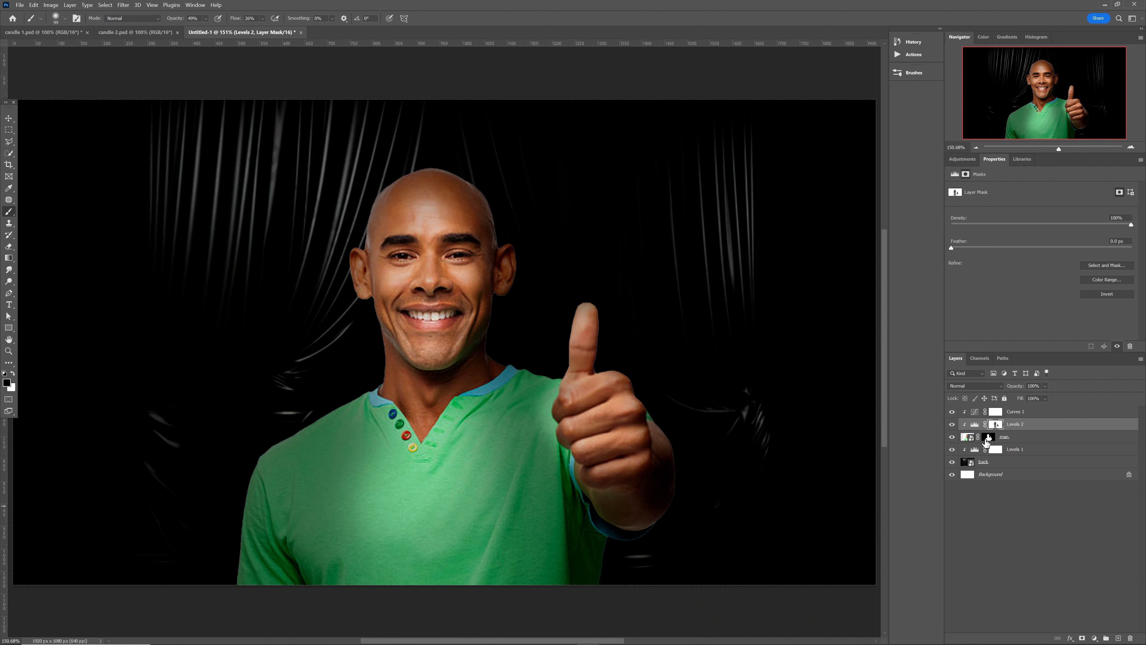
Step: Target the man layer's mask and set up a Hard Round black brush at about 380 px and 100% opacity
{"action": "left_click", "coordinate": [987, 440]}
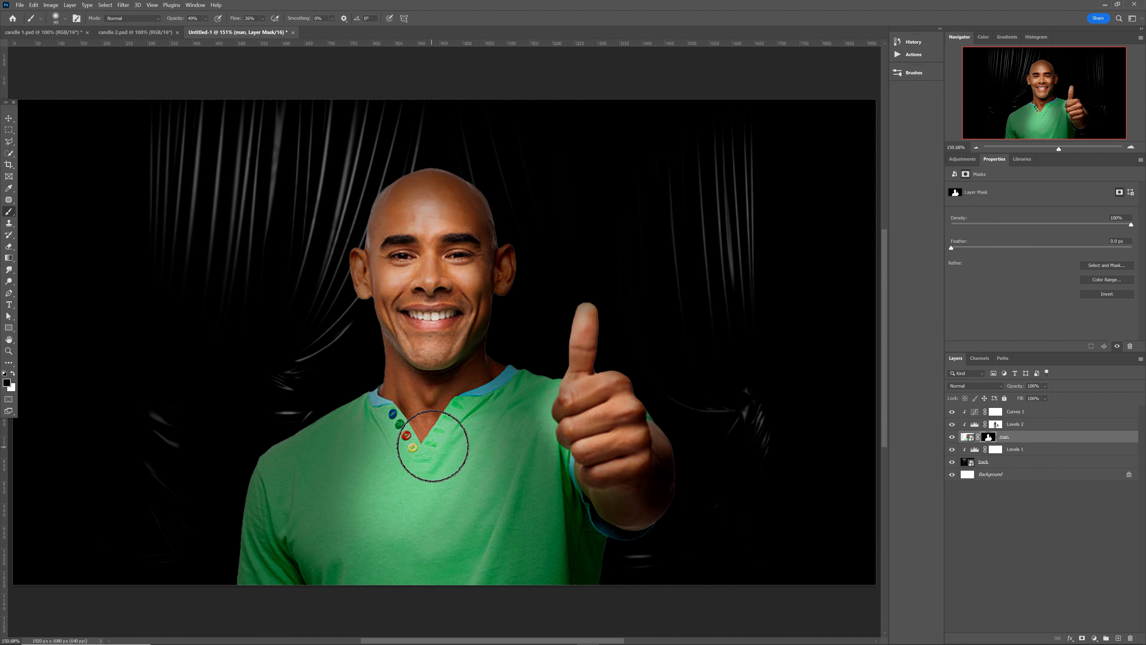
{"action": "right_click", "coordinate": [427, 393]}
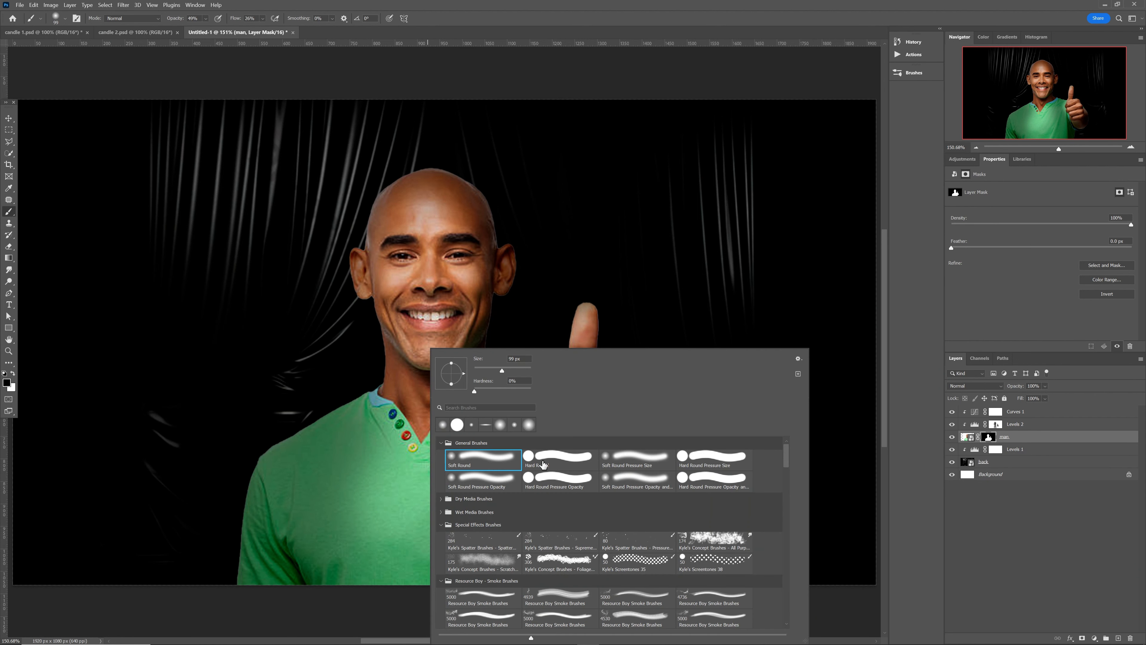
{"action": "left_click", "coordinate": [547, 460]}
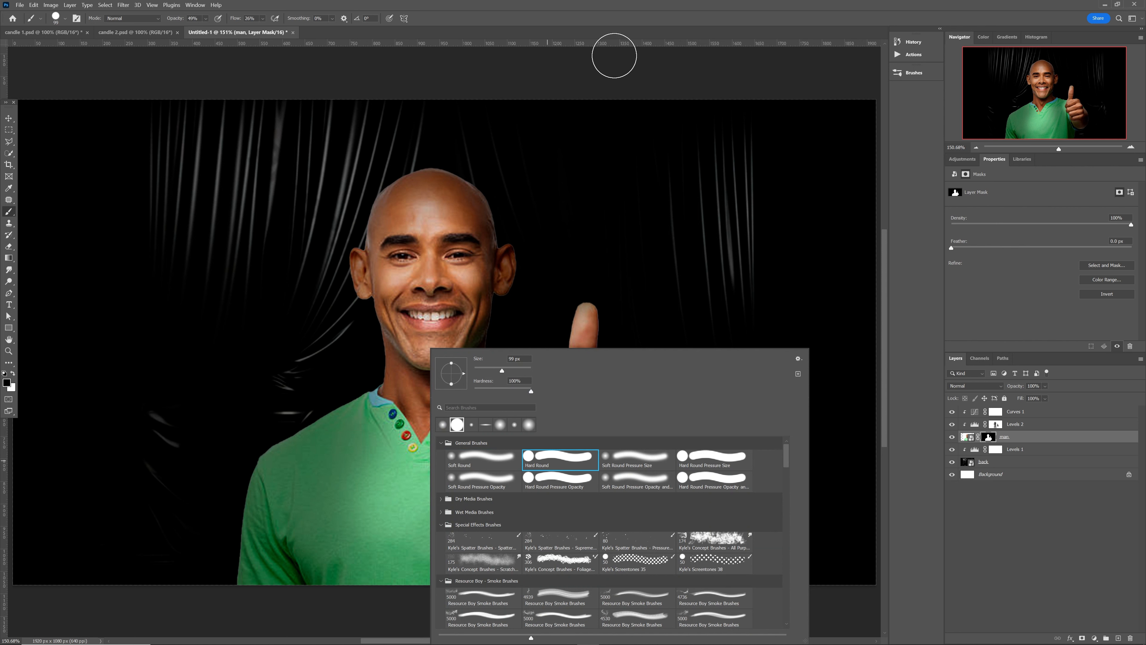
{"action": "key", "text": "Return"}
{"action": "mouse_move", "coordinate": [353, 307]}
{"action": "left_mouse_down"}
{"action": "mouse_move", "coordinate": [334, 307]}
{"action": "mouse_move", "coordinate": [416, 307]}
{"action": "left_mouse_up"}
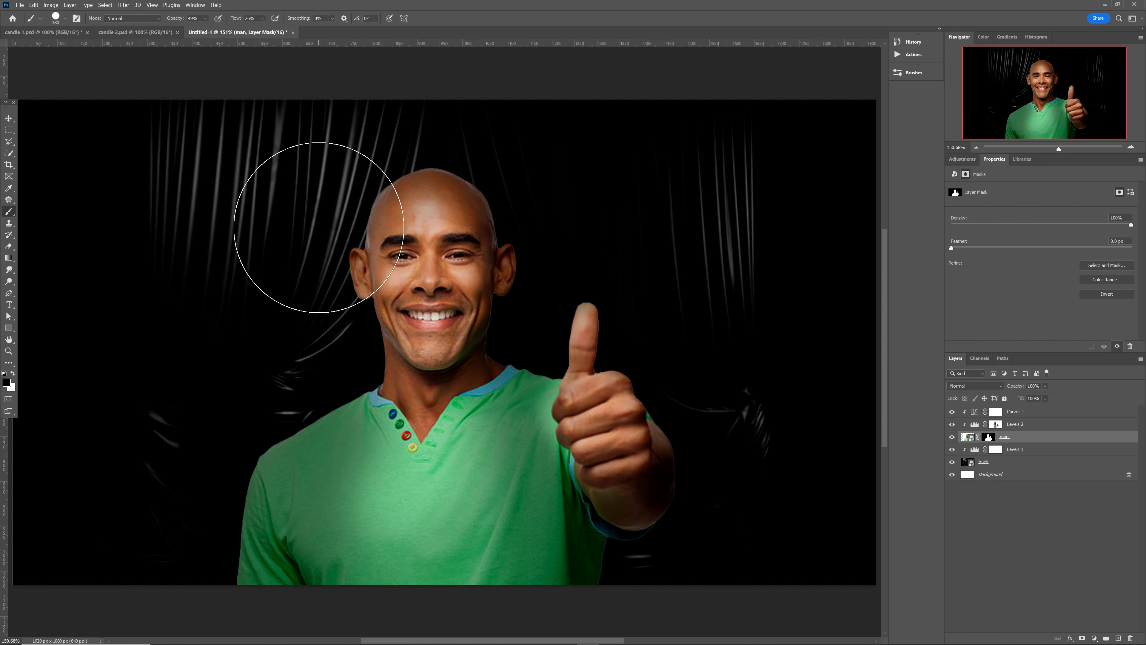
{"action": "left_click", "coordinate": [205, 18]}
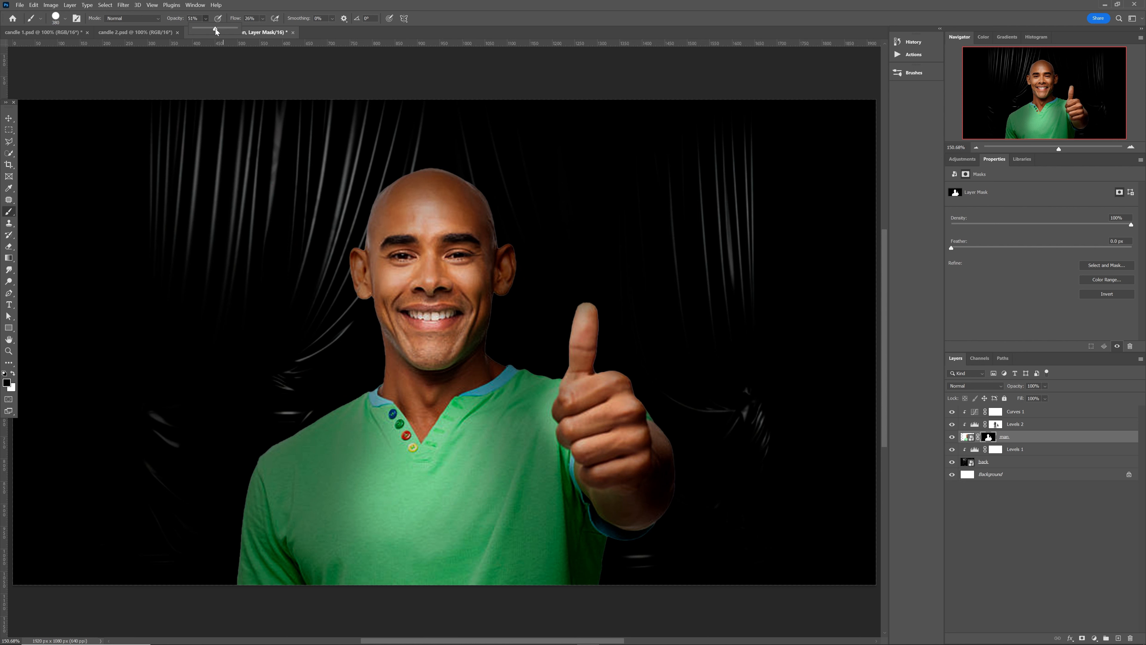
{"action": "left_click", "coordinate": [304, 205]}
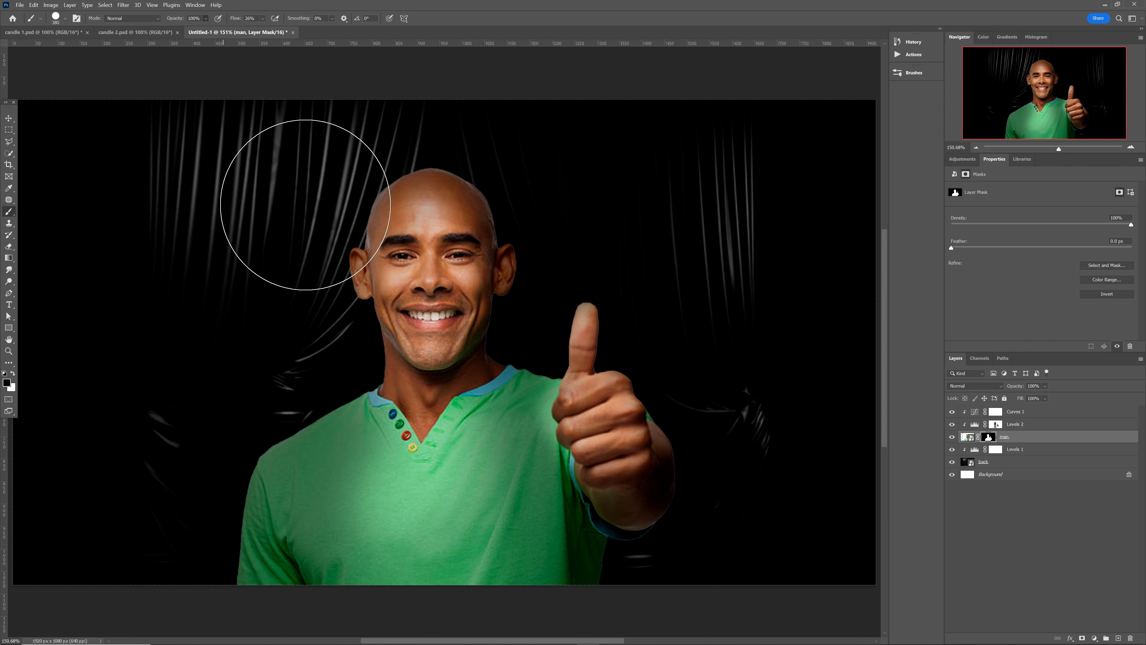
{"action": "left_click_drag", "start_coordinate": [305, 204], "coordinate": [732, 207]}
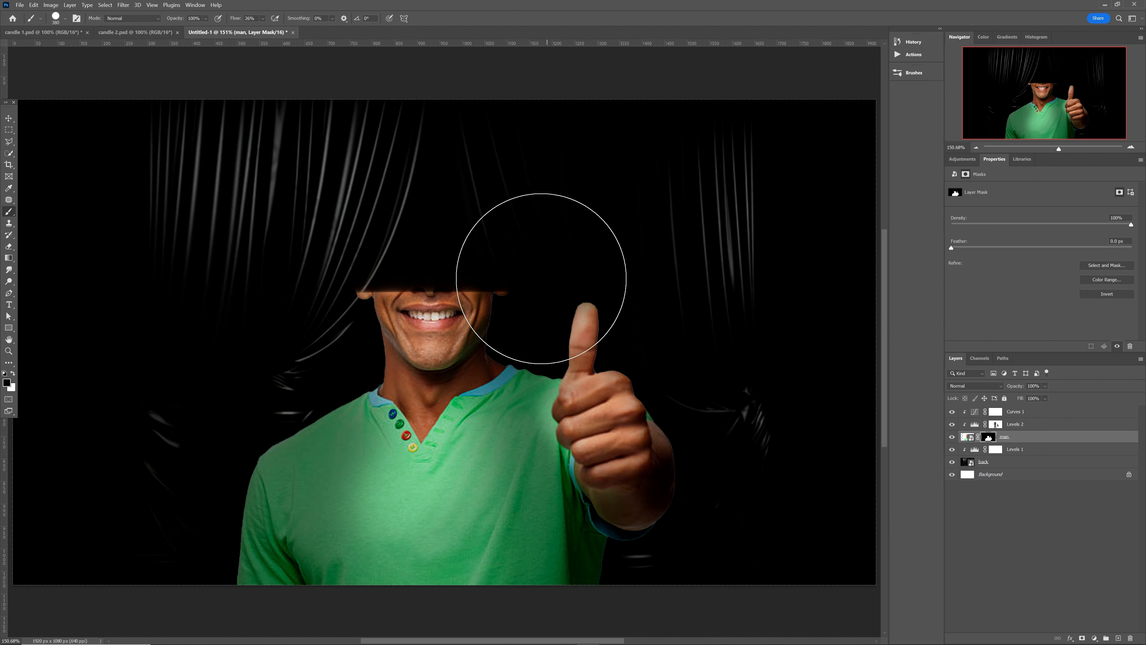
{"action": "key", "text": "ctrl+z"}
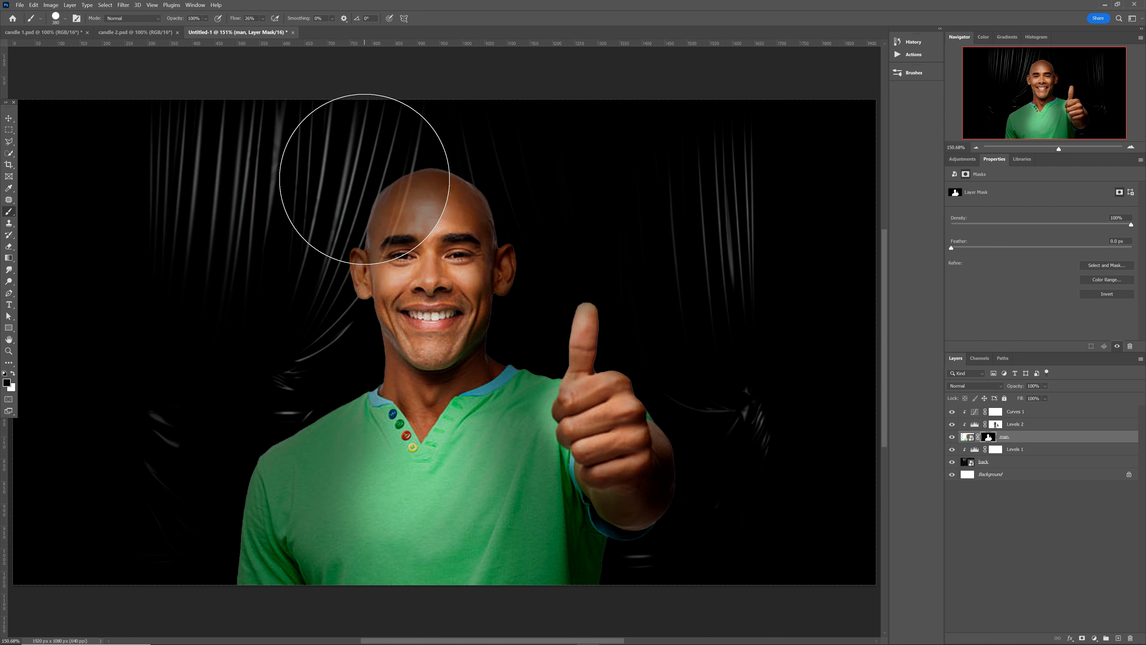
{"action": "left_click_drag", "start_coordinate": [358, 179], "coordinate": [640, 179]}
{"action": "key", "text": "ctrl+z"}
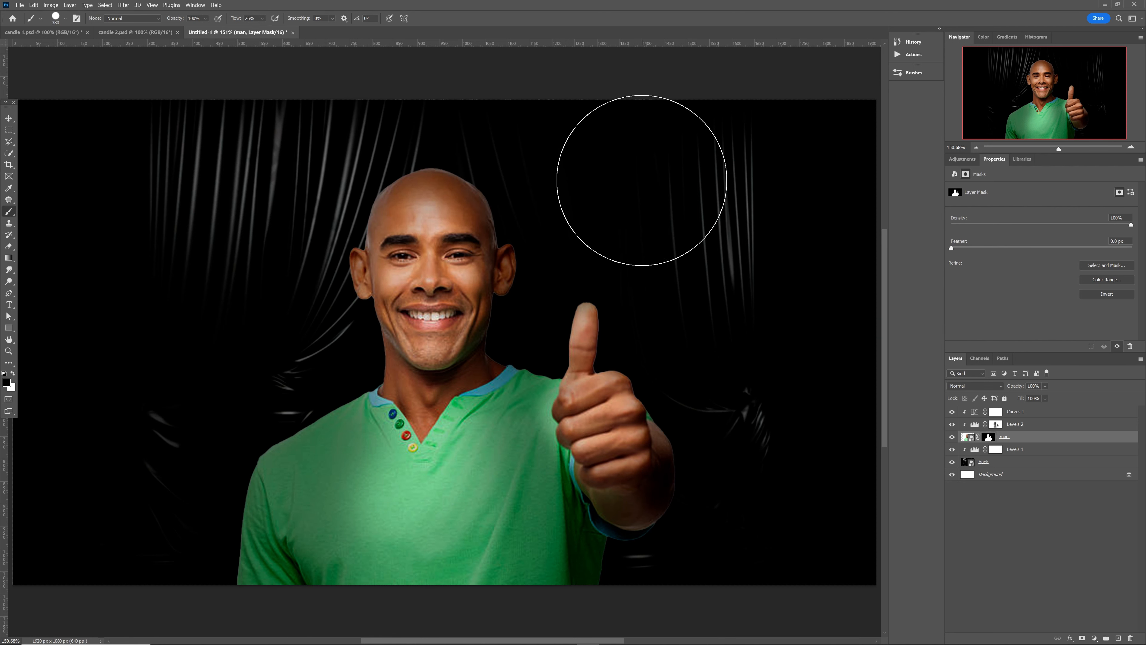
Step: Paint black straight across the man layer's mask to hide the head from the eyes upward
{"action": "left_click_drag", "start_coordinate": [325, 178], "coordinate": [740, 187]}
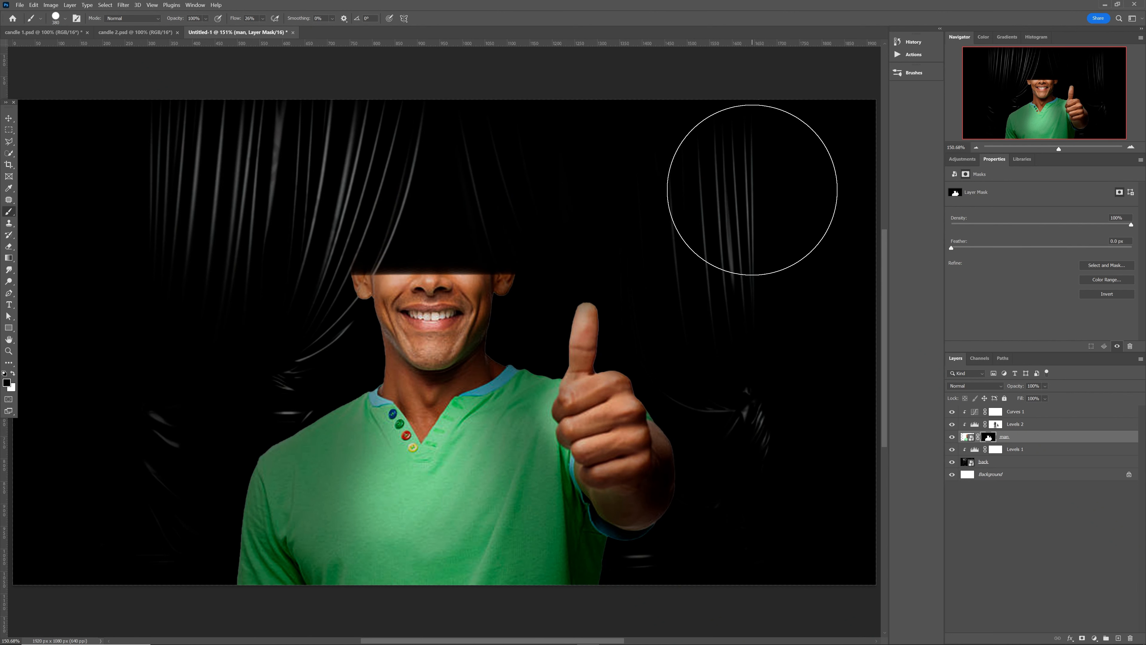
{"action": "key", "text": "ctrl+z"}
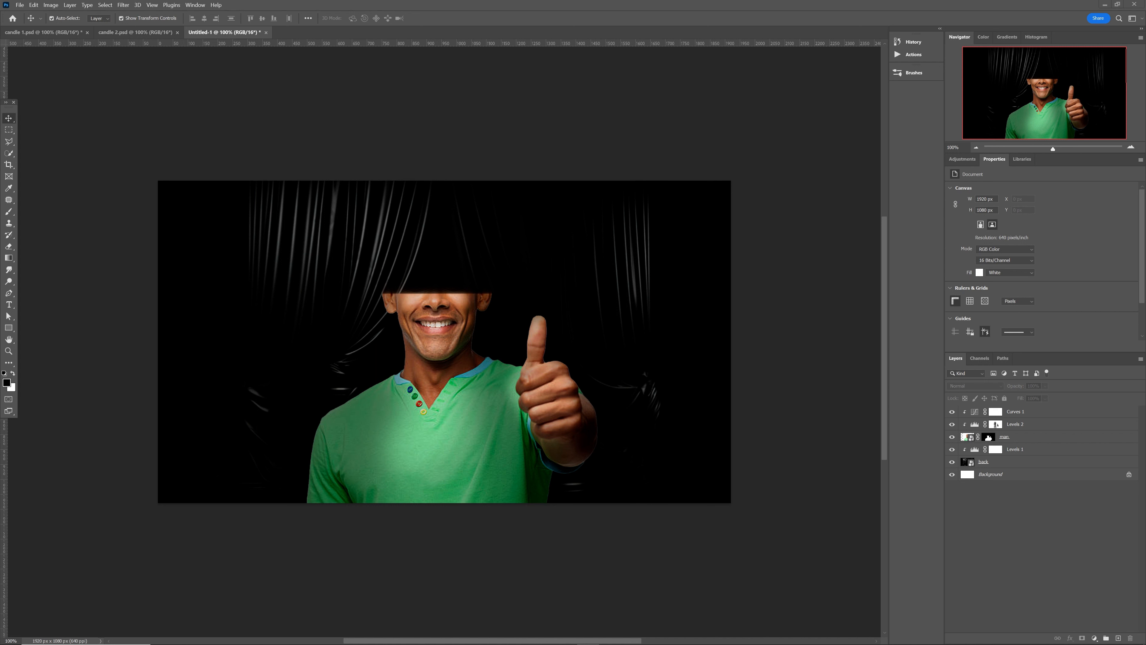
Step: Place the smart-flame-pillar-candles-large-w image and mask out its white background using Select Subject
{"action": "left_click_drag", "start_coordinate": [1, 314], "coordinate": [414, 335]}
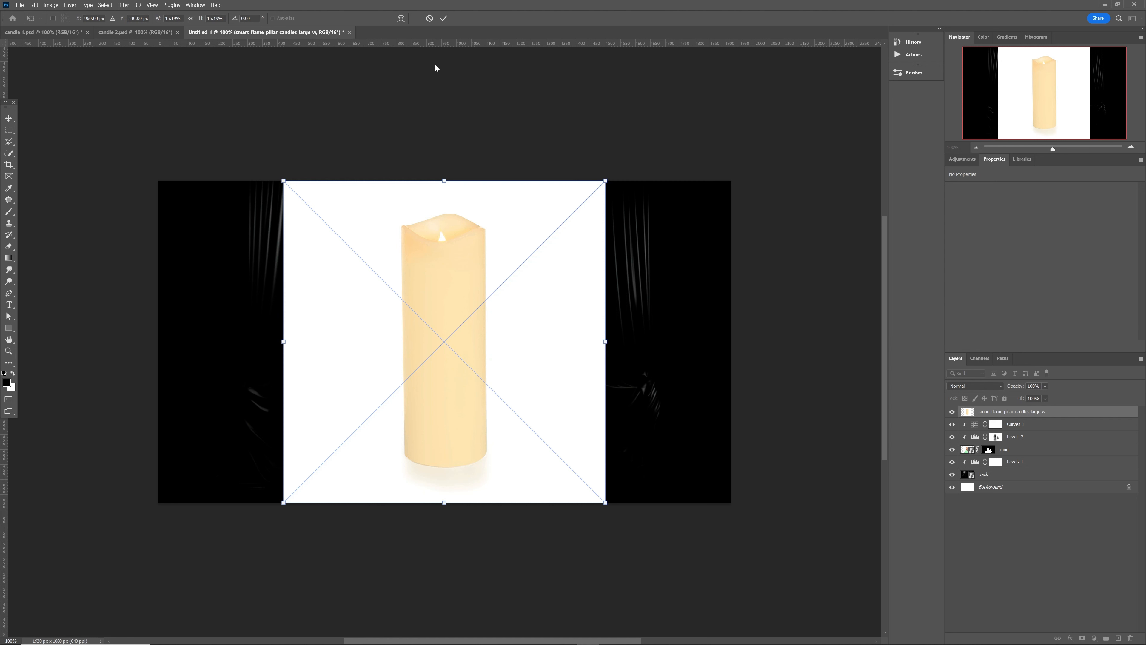
{"action": "left_click", "coordinate": [444, 19]}
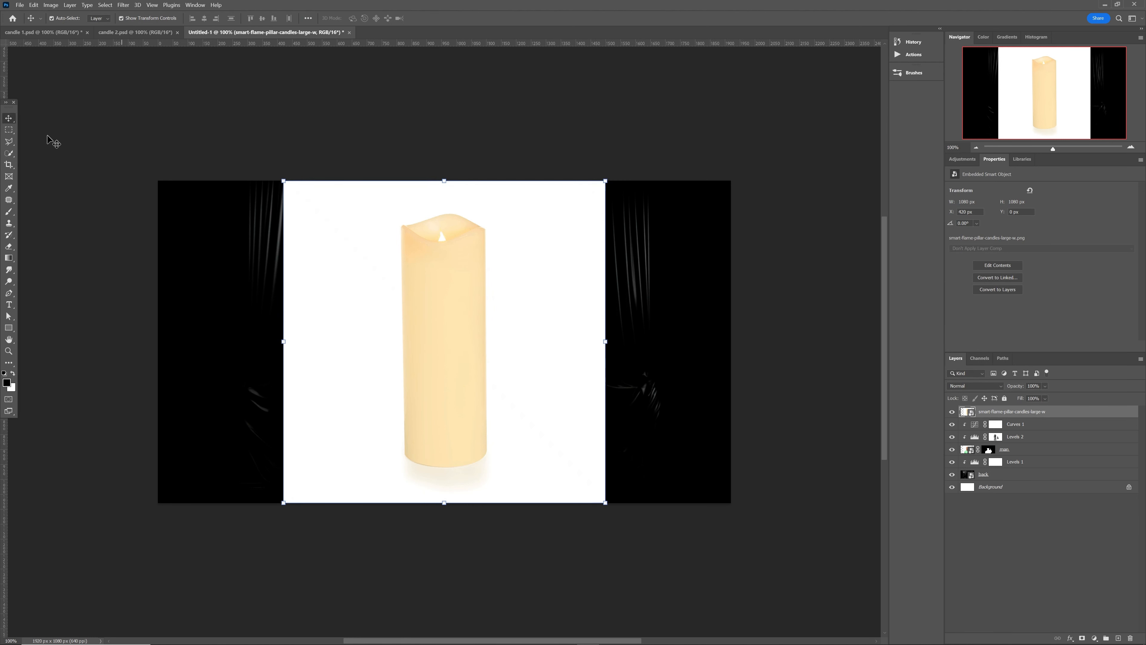
{"action": "left_click", "coordinate": [10, 153]}
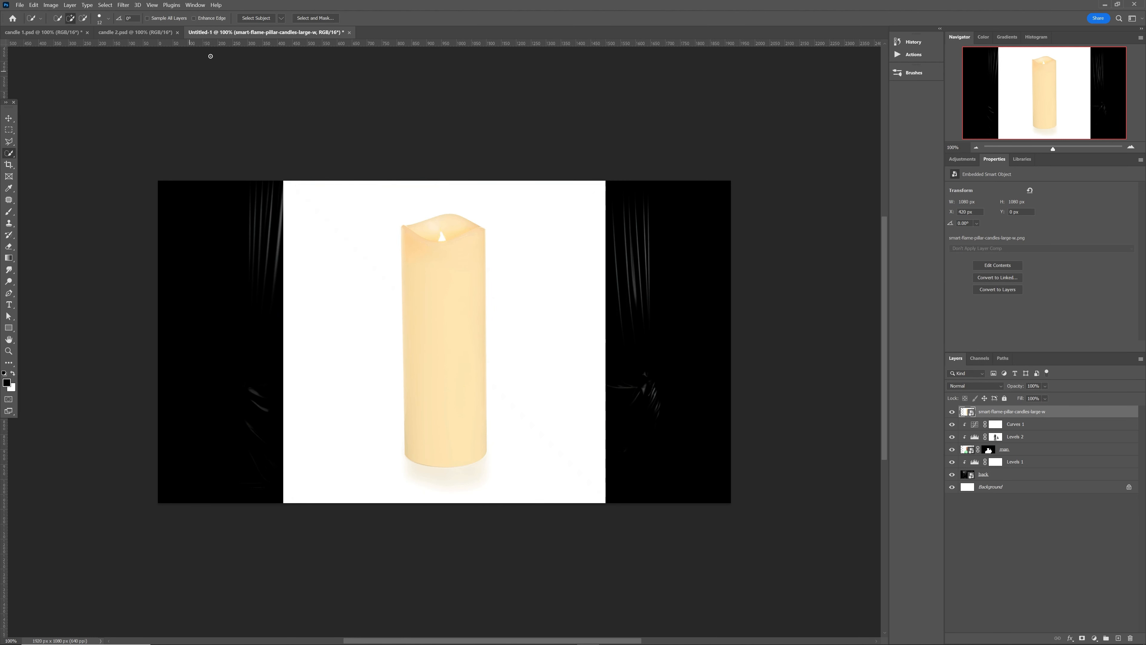
{"action": "left_click", "coordinate": [255, 19]}
{"action": "left_click", "coordinate": [1083, 637]}
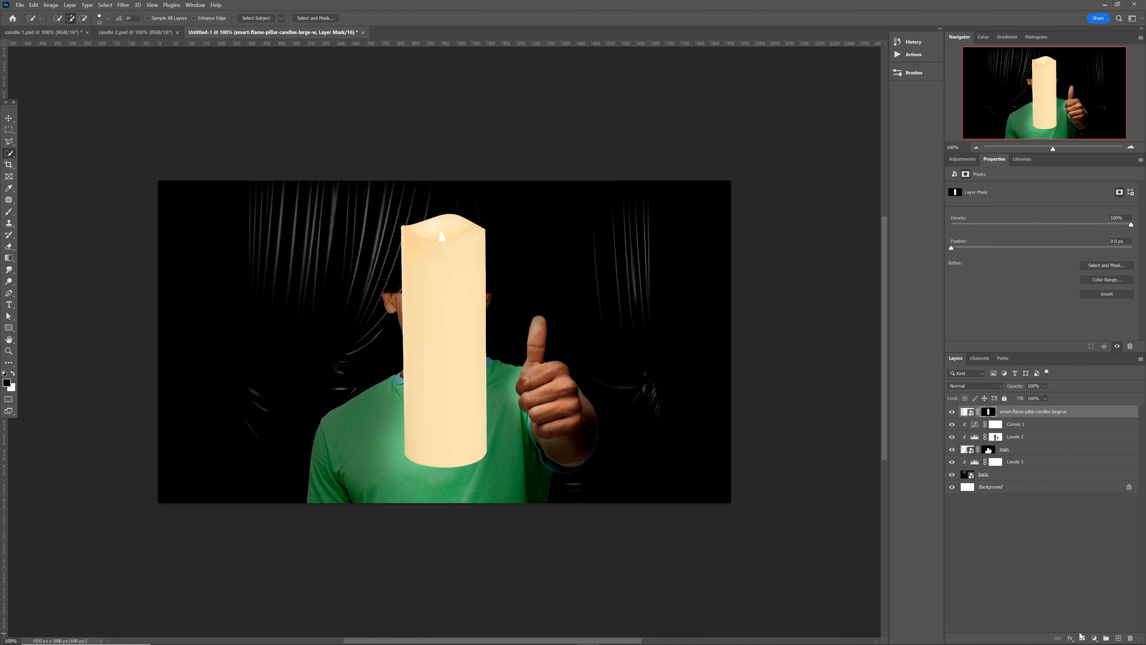
{"action": "key", "text": "ctrl+0"}
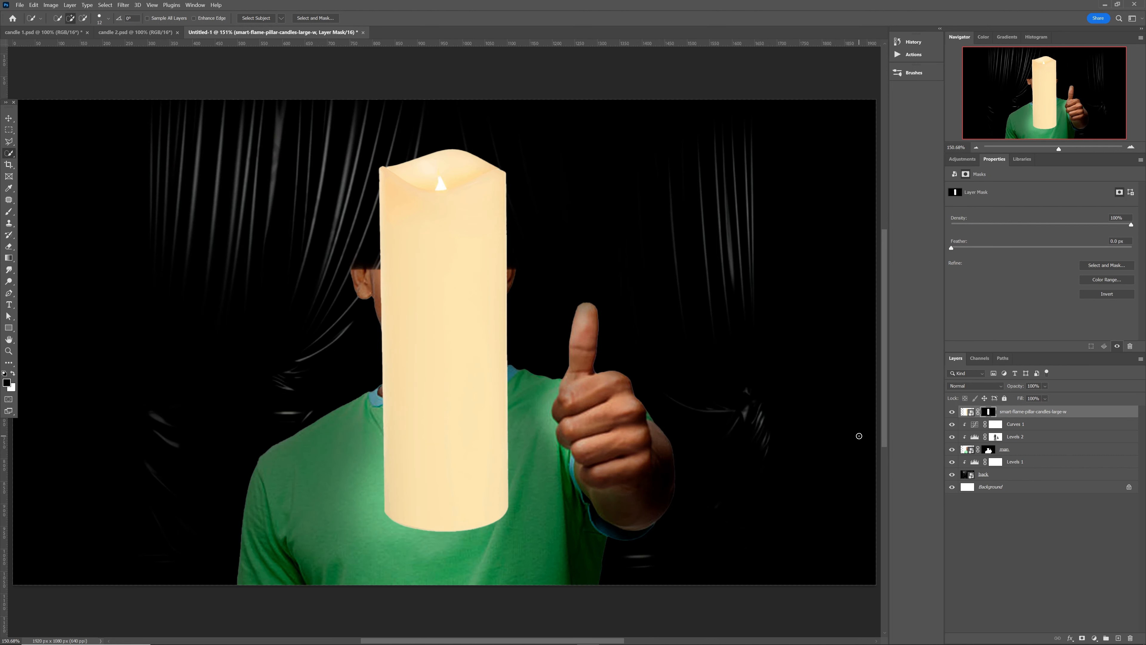
Step: Rename the placed candle layer to "candle full"
{"action": "double_click", "coordinate": [1050, 411]}
{"action": "type", "text": "candle ful"}
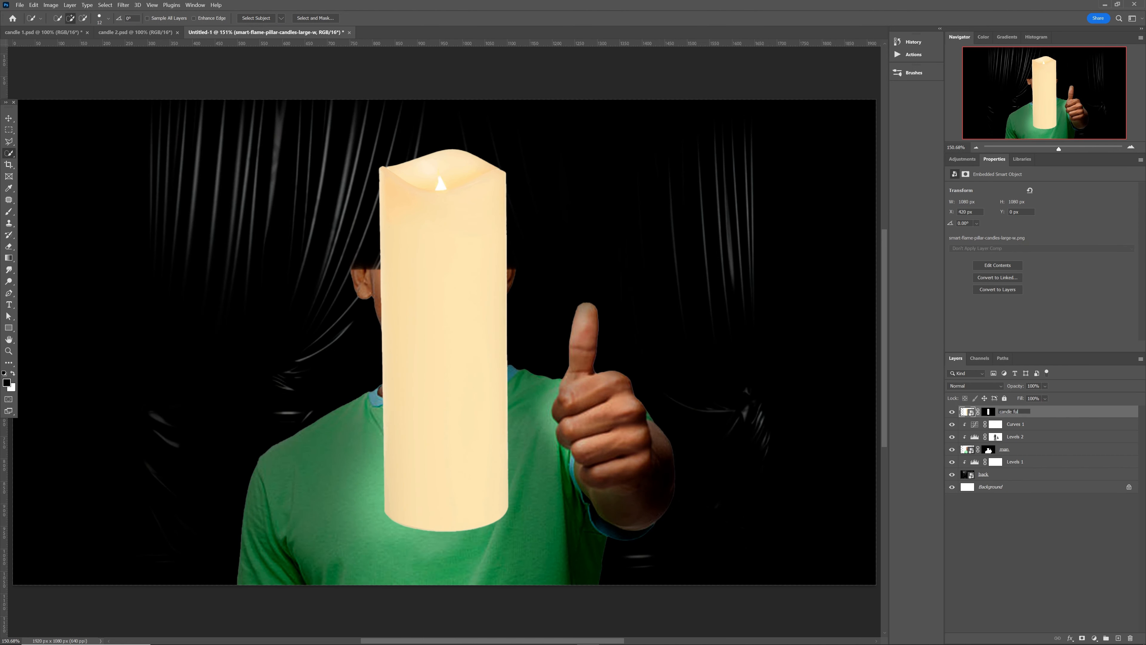
{"action": "type", "text": "l"}
{"action": "key", "text": "Return"}
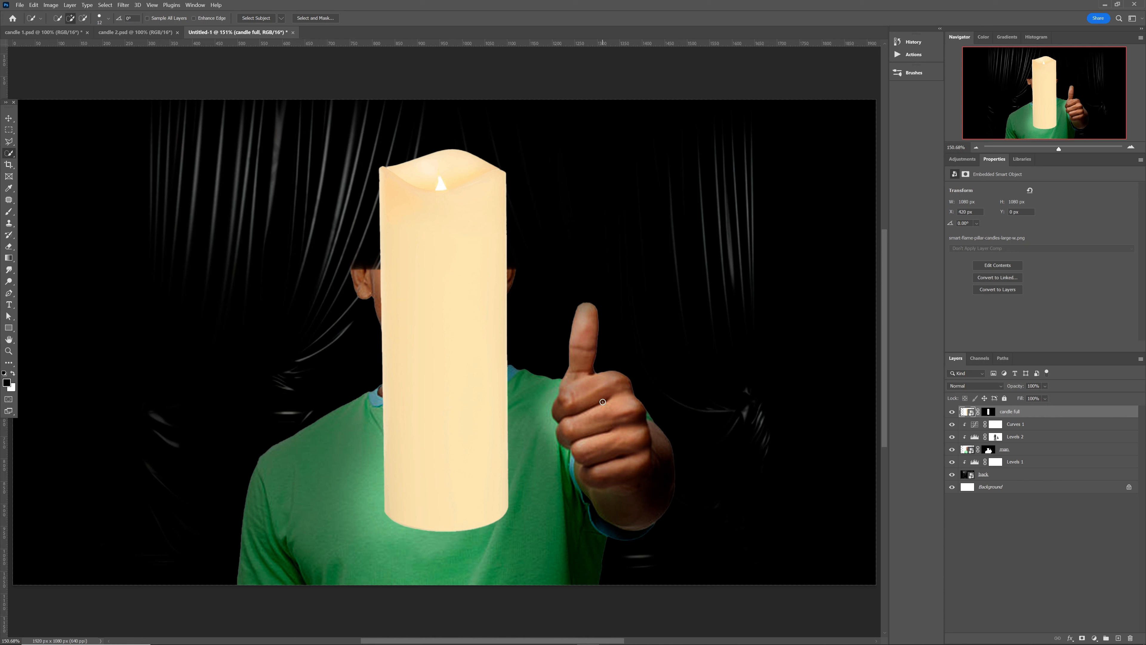
Step: Reduce the candle full layer to 46% opacity, scale the candle to about 95.7% and position it over the man's head
{"action": "key", "text": "v"}
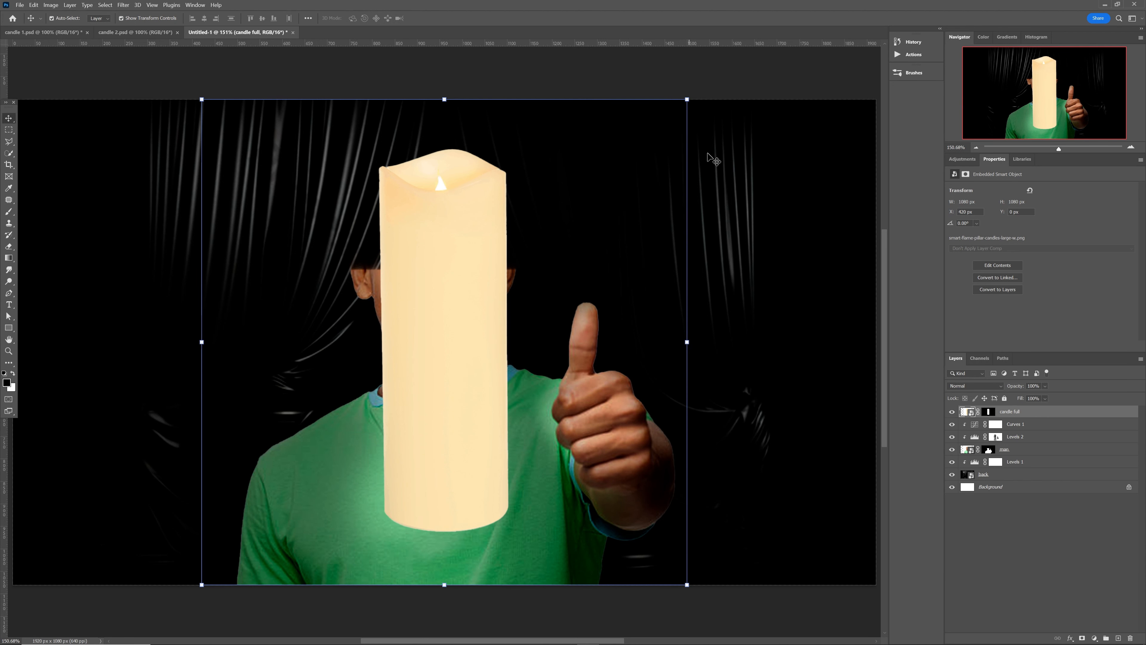
{"action": "left_click_drag", "start_coordinate": [687, 98], "coordinate": [722, 64]}
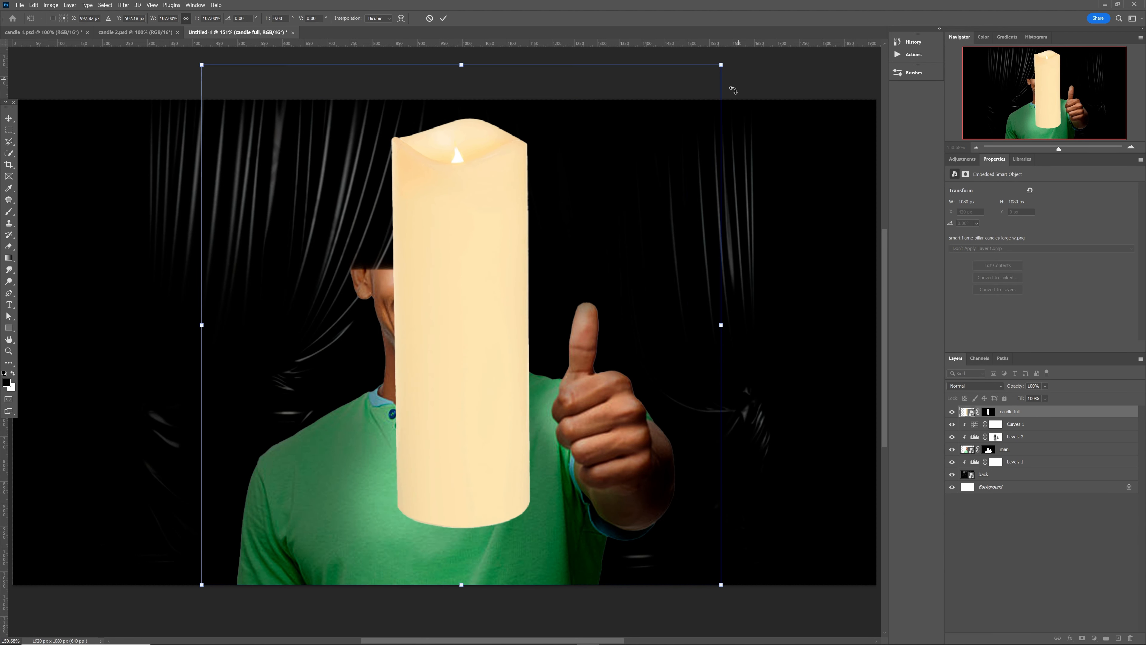
{"action": "left_click_drag", "start_coordinate": [482, 334], "coordinate": [443, 338]}
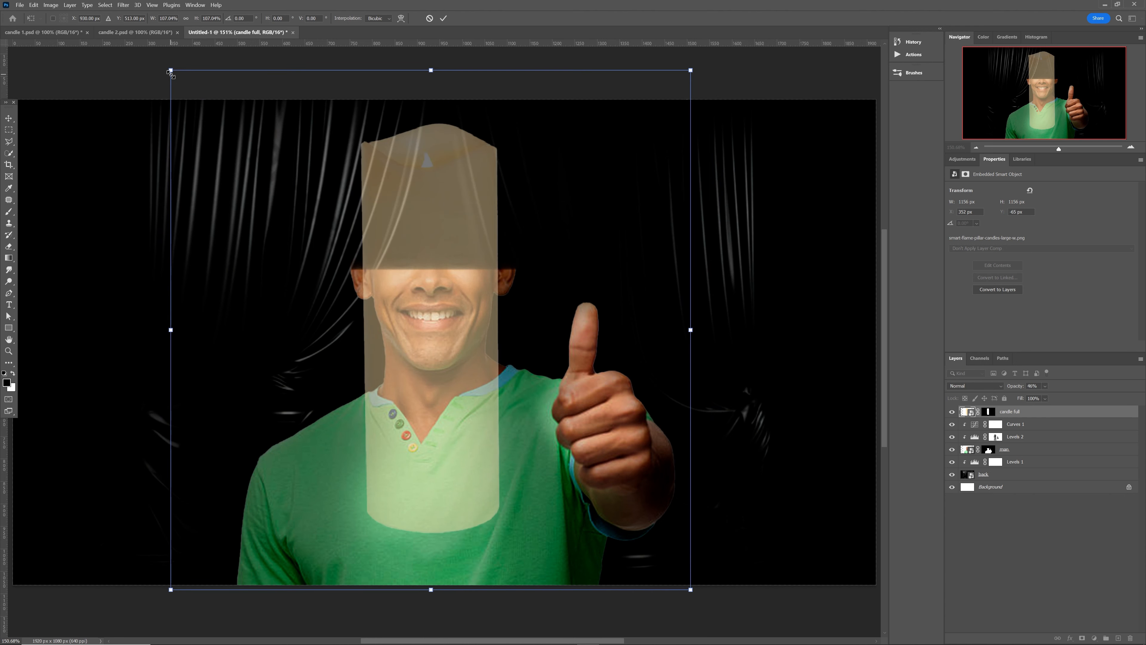
{"action": "left_click_drag", "start_coordinate": [632, 121], "coordinate": [563, 159]}
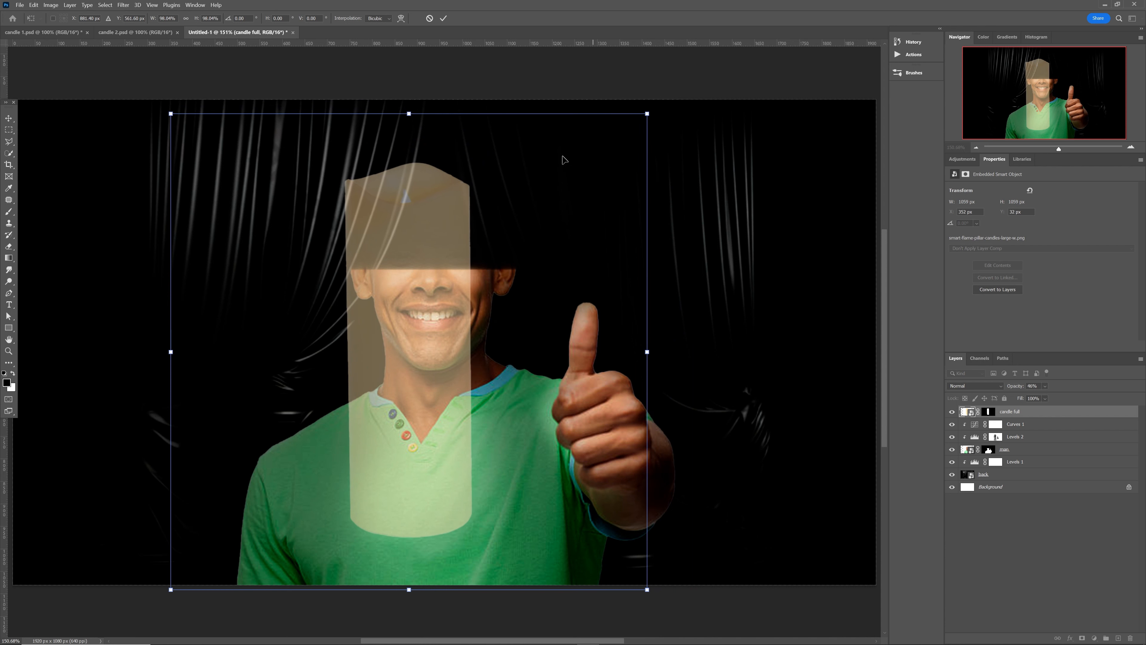
{"action": "left_click_drag", "start_coordinate": [406, 336], "coordinate": [431, 322]}
{"action": "left_click_drag", "start_coordinate": [671, 100], "coordinate": [669, 104]}
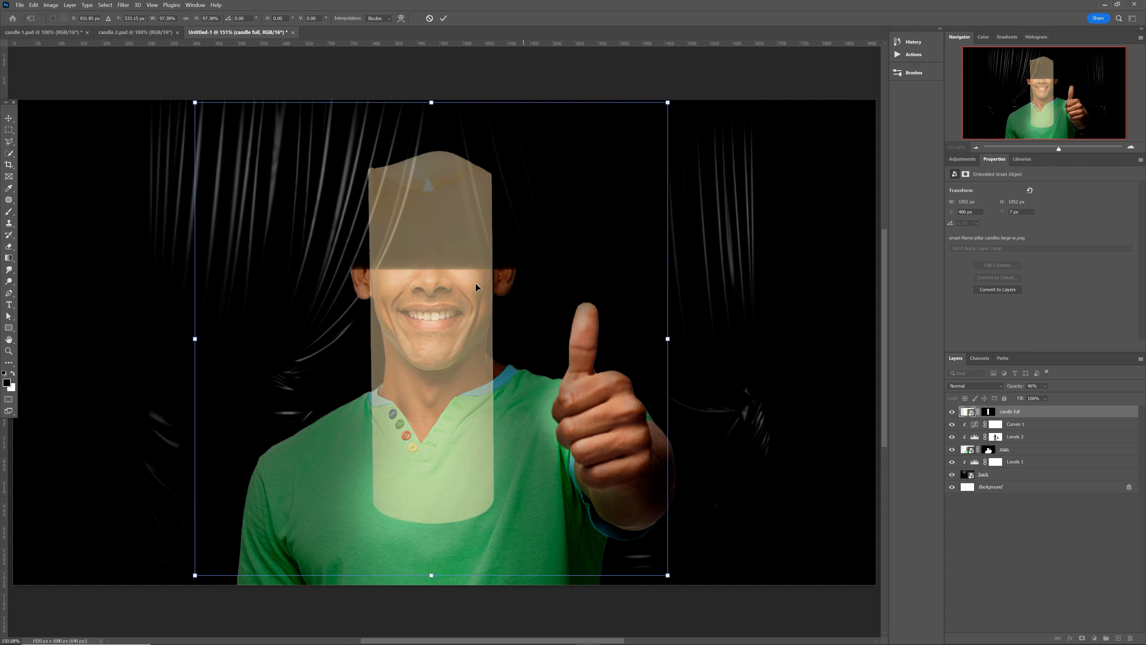
{"action": "left_click_drag", "start_coordinate": [445, 300], "coordinate": [448, 331]}
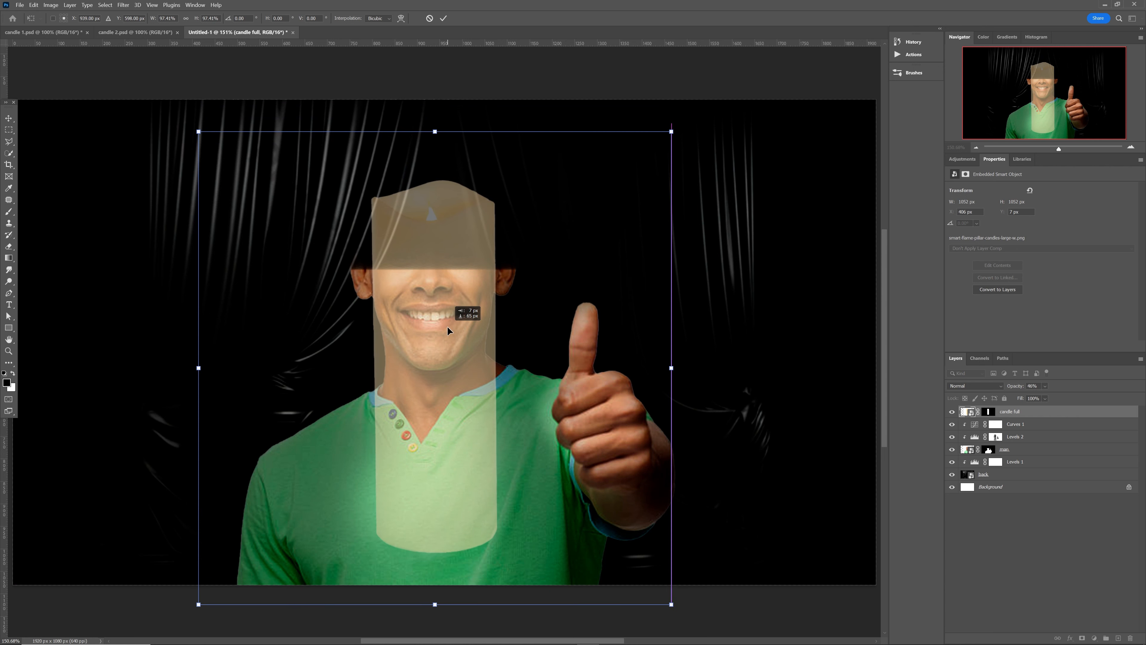
{"action": "left_click_drag", "start_coordinate": [671, 131], "coordinate": [665, 137]}
{"action": "left_click_drag", "start_coordinate": [437, 293], "coordinate": [439, 287]}
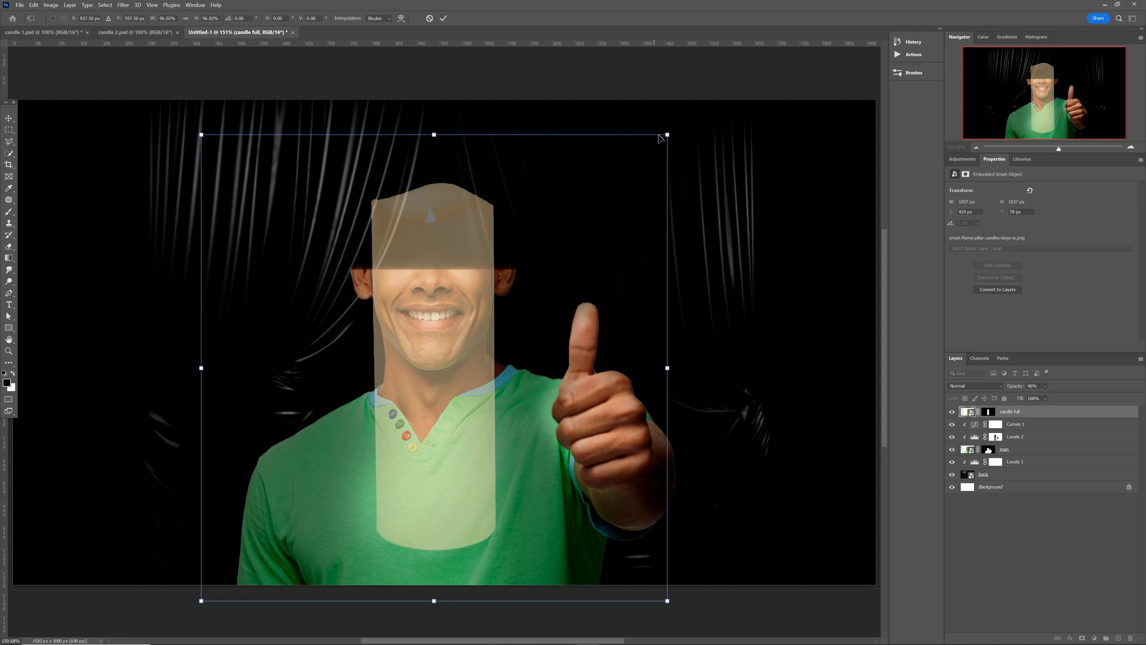
{"action": "left_click_drag", "start_coordinate": [667, 135], "coordinate": [666, 136]}
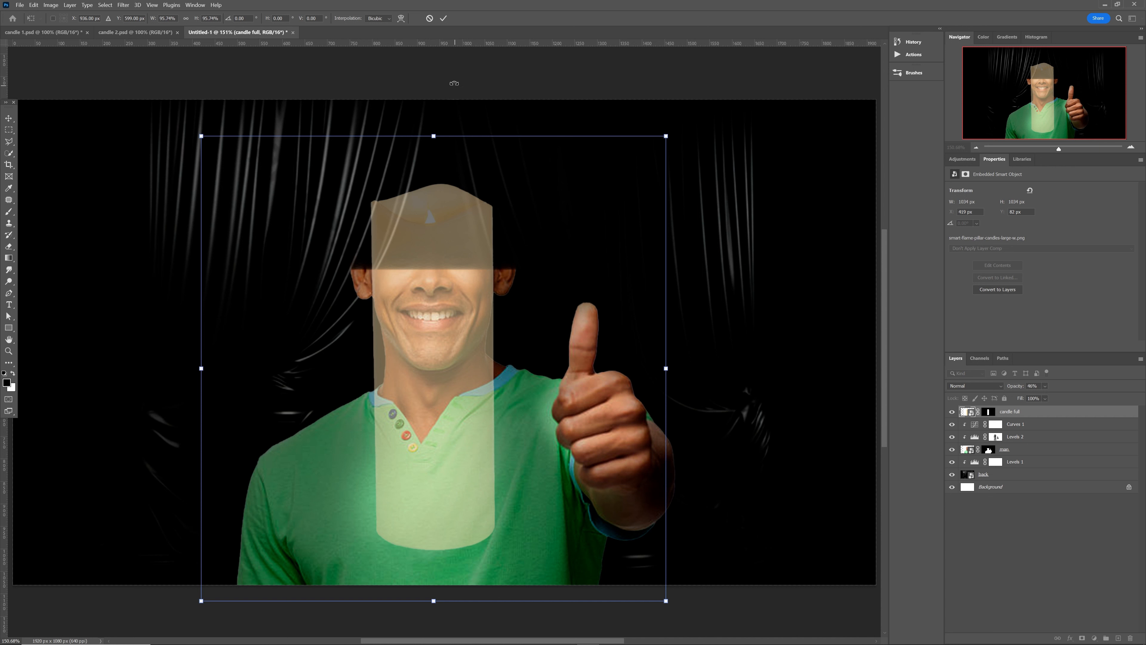
{"action": "left_click", "coordinate": [447, 19]}
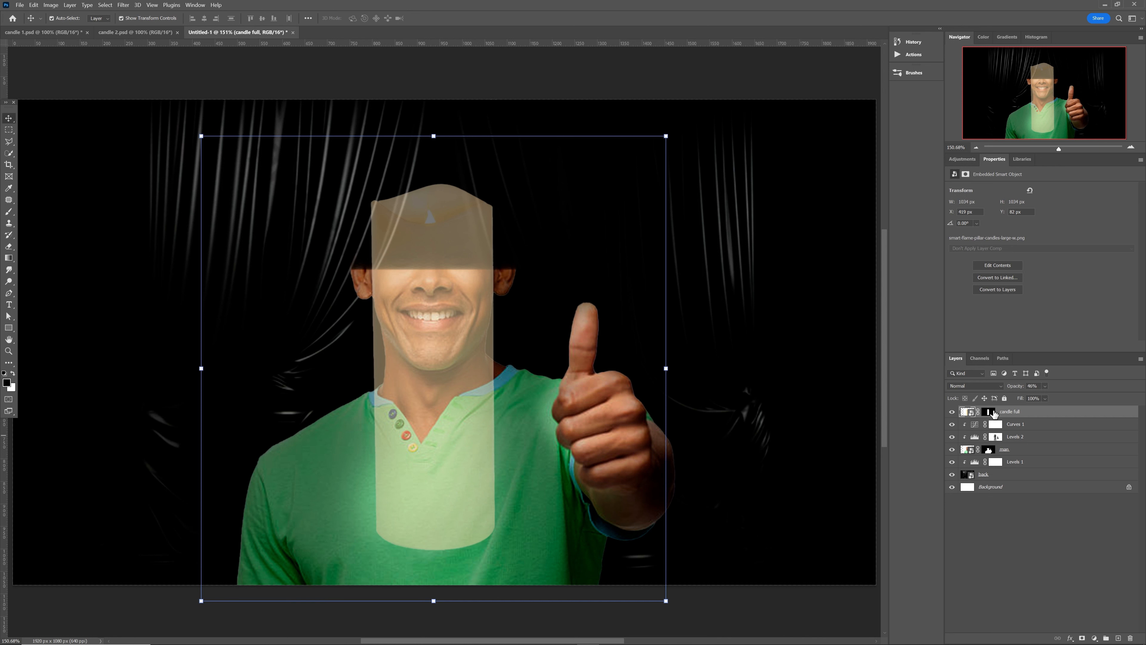
Step: Paint black on the candle full mask to hide the candle below the chin, and restore the layer to 100% opacity
{"action": "left_click", "coordinate": [993, 414]}
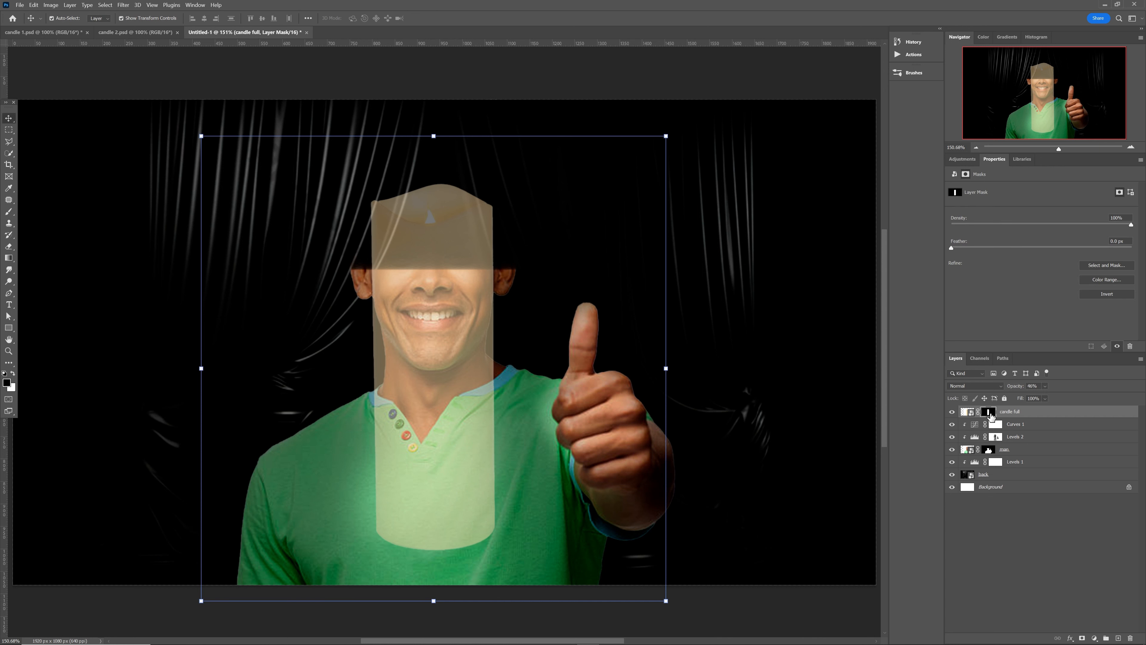
{"action": "key", "text": "b"}
{"action": "left_click_drag", "start_coordinate": [524, 510], "coordinate": [320, 543]}
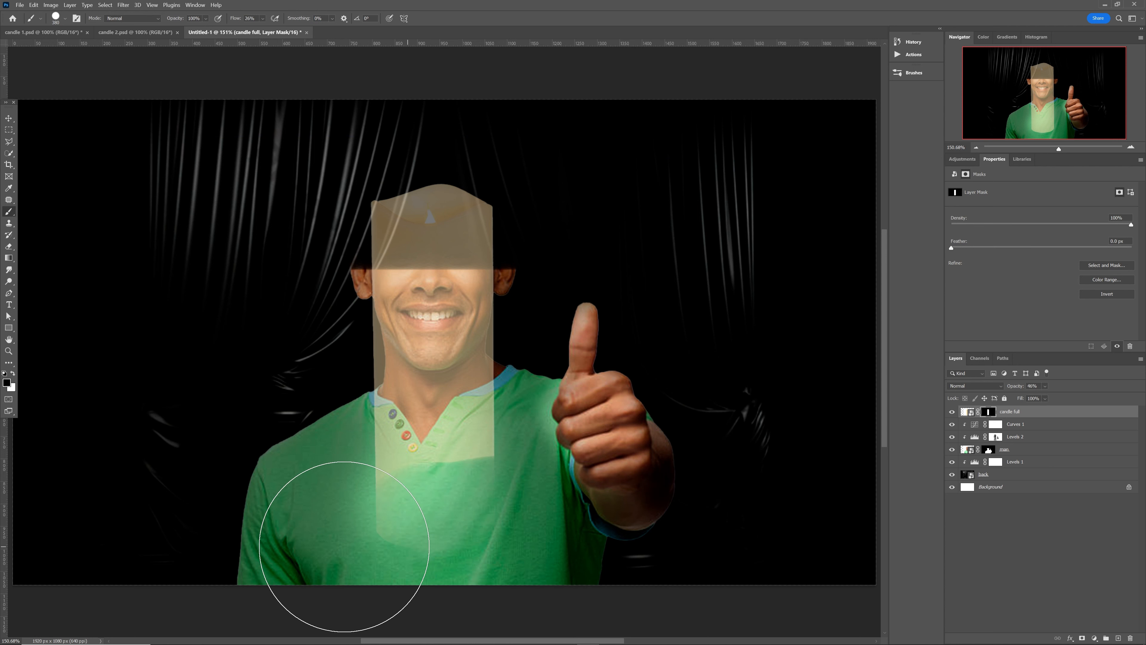
{"action": "mouse_move", "coordinate": [475, 519]}
{"action": "left_mouse_down"}
{"action": "mouse_move", "coordinate": [326, 509]}
{"action": "mouse_move", "coordinate": [376, 496]}
{"action": "mouse_move", "coordinate": [403, 453]}
{"action": "mouse_move", "coordinate": [363, 454]}
{"action": "mouse_move", "coordinate": [455, 452]}
{"action": "left_mouse_up"}
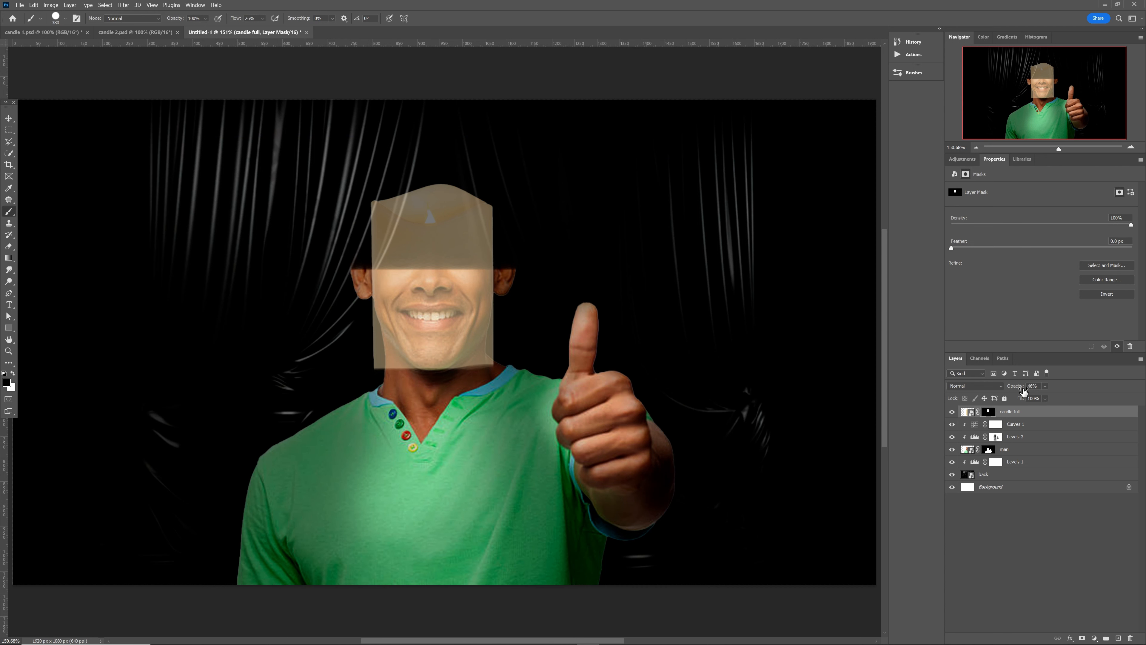
{"action": "left_click_drag", "start_coordinate": [1016, 389], "coordinate": [1061, 388]}
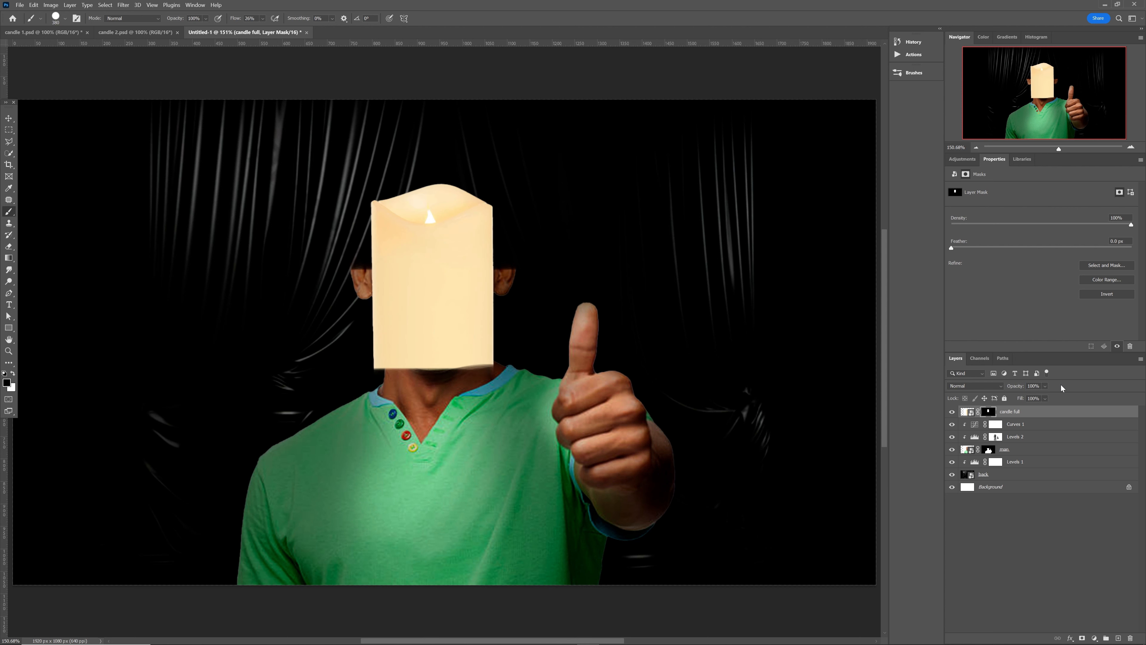
Step: Blend the candle's lower edge into the chin and neck by painting black on its mask with a smaller Soft Round brush
{"action": "right_click", "coordinate": [347, 266]}
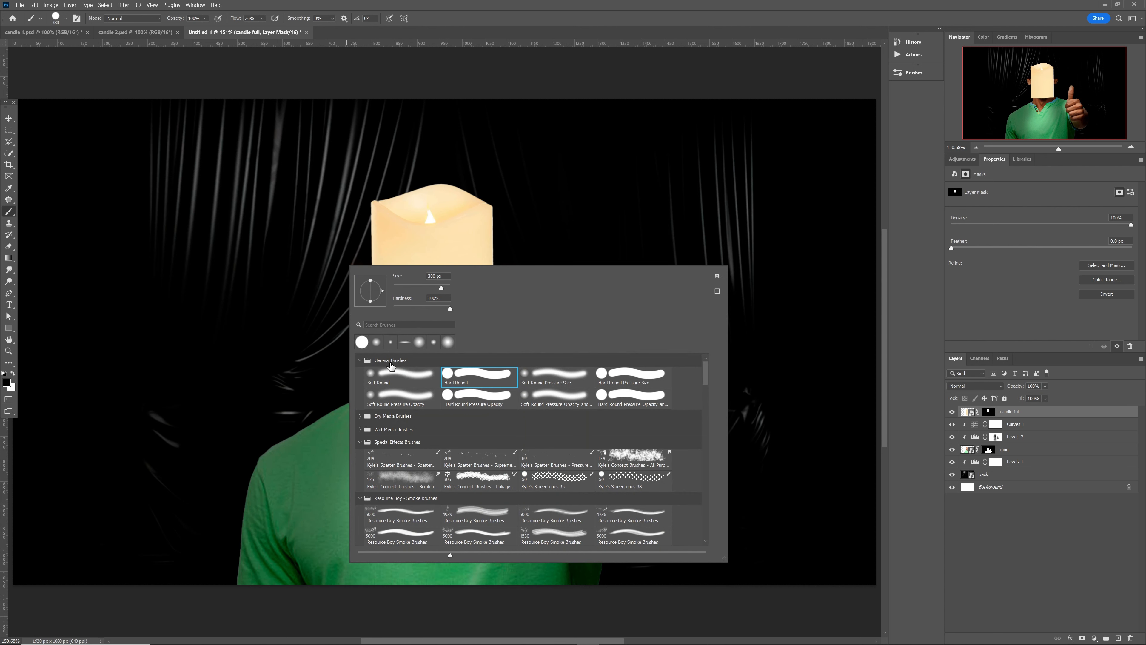
{"action": "left_click", "coordinate": [394, 378]}
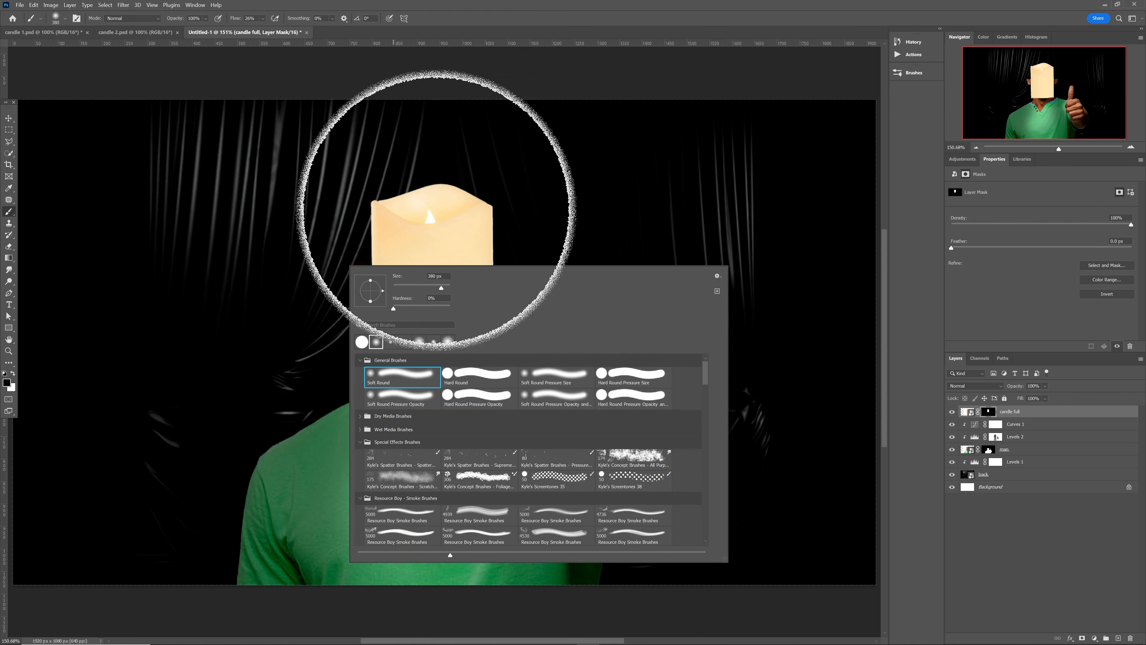
{"action": "left_click_drag", "start_coordinate": [590, 188], "coordinate": [510, 188]}
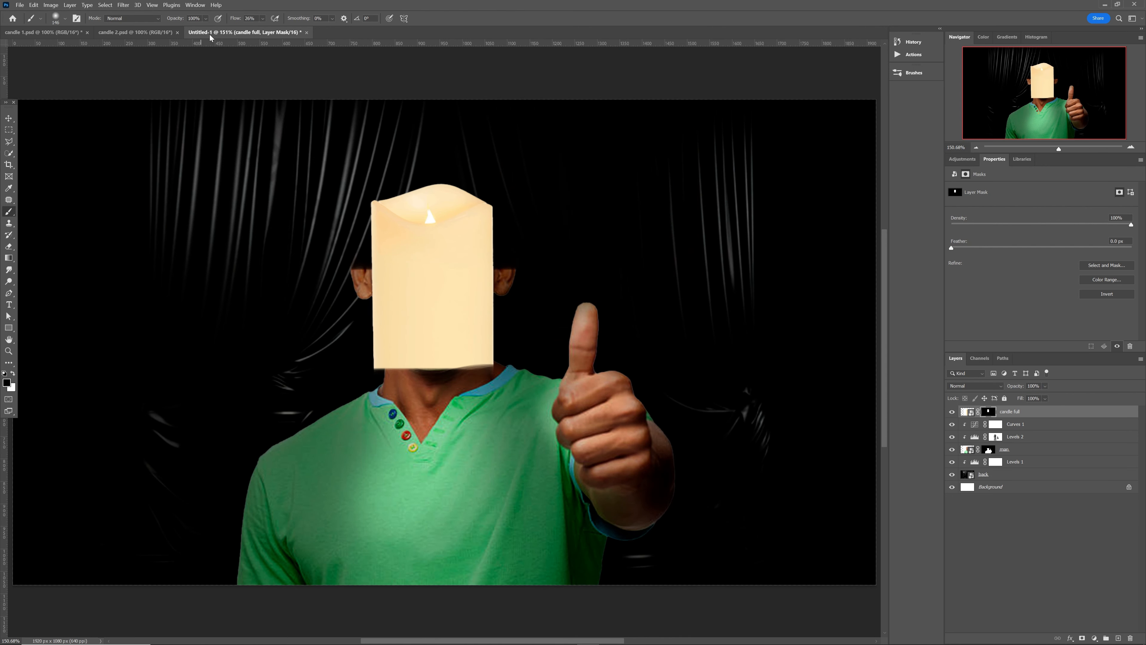
{"action": "mouse_move", "coordinate": [390, 414]}
{"action": "left_mouse_down"}
{"action": "mouse_move", "coordinate": [379, 364]}
{"action": "mouse_move", "coordinate": [405, 384]}
{"action": "mouse_move", "coordinate": [491, 378]}
{"action": "mouse_move", "coordinate": [482, 366]}
{"action": "mouse_move", "coordinate": [434, 390]}
{"action": "mouse_move", "coordinate": [471, 384]}
{"action": "mouse_move", "coordinate": [519, 338]}
{"action": "mouse_move", "coordinate": [495, 342]}
{"action": "mouse_move", "coordinate": [520, 342]}
{"action": "mouse_move", "coordinate": [498, 342]}
{"action": "left_mouse_up"}
{"action": "left_click_drag", "start_coordinate": [496, 337], "coordinate": [495, 351]}
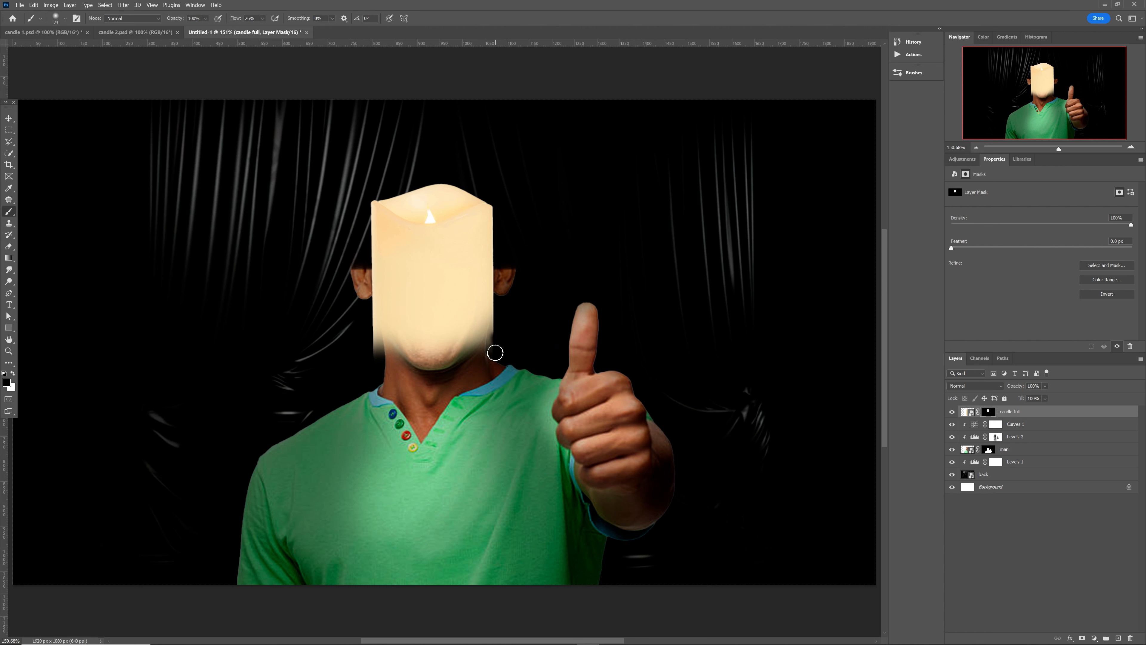
Step: Uncover the man's mouth, chin and cheeks by painting black on the candle full mask at reduced brush opacity
{"action": "mouse_move", "coordinate": [375, 352]}
{"action": "left_mouse_down"}
{"action": "mouse_move", "coordinate": [374, 323]}
{"action": "mouse_move", "coordinate": [374, 354]}
{"action": "left_mouse_up"}
{"action": "left_click", "coordinate": [205, 19]}
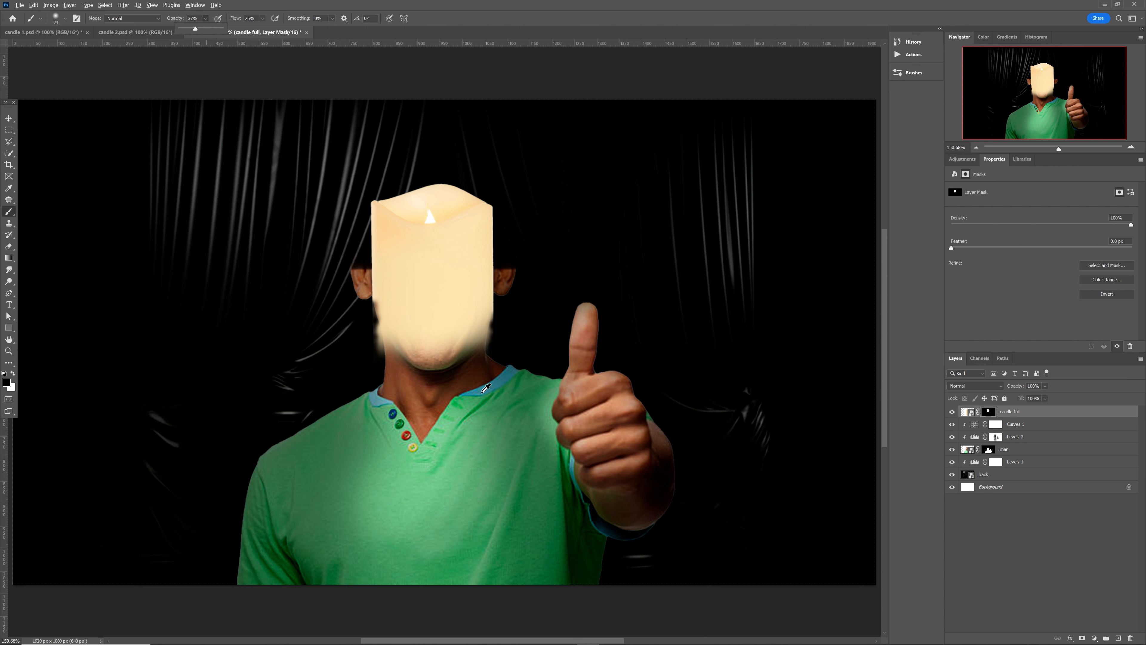
{"action": "left_click_drag", "start_coordinate": [483, 393], "coordinate": [494, 392], "text": "alt"}
{"action": "mouse_move", "coordinate": [489, 350]}
{"action": "left_mouse_down"}
{"action": "mouse_move", "coordinate": [459, 336]}
{"action": "mouse_move", "coordinate": [489, 334]}
{"action": "mouse_move", "coordinate": [461, 344]}
{"action": "mouse_move", "coordinate": [399, 340]}
{"action": "mouse_move", "coordinate": [383, 327]}
{"action": "mouse_move", "coordinate": [382, 347]}
{"action": "mouse_move", "coordinate": [383, 326]}
{"action": "mouse_move", "coordinate": [499, 315]}
{"action": "mouse_move", "coordinate": [383, 325]}
{"action": "mouse_move", "coordinate": [490, 319]}
{"action": "mouse_move", "coordinate": [468, 341]}
{"action": "mouse_move", "coordinate": [410, 334]}
{"action": "mouse_move", "coordinate": [469, 344]}
{"action": "mouse_move", "coordinate": [384, 325]}
{"action": "mouse_move", "coordinate": [358, 333]}
{"action": "left_mouse_up"}
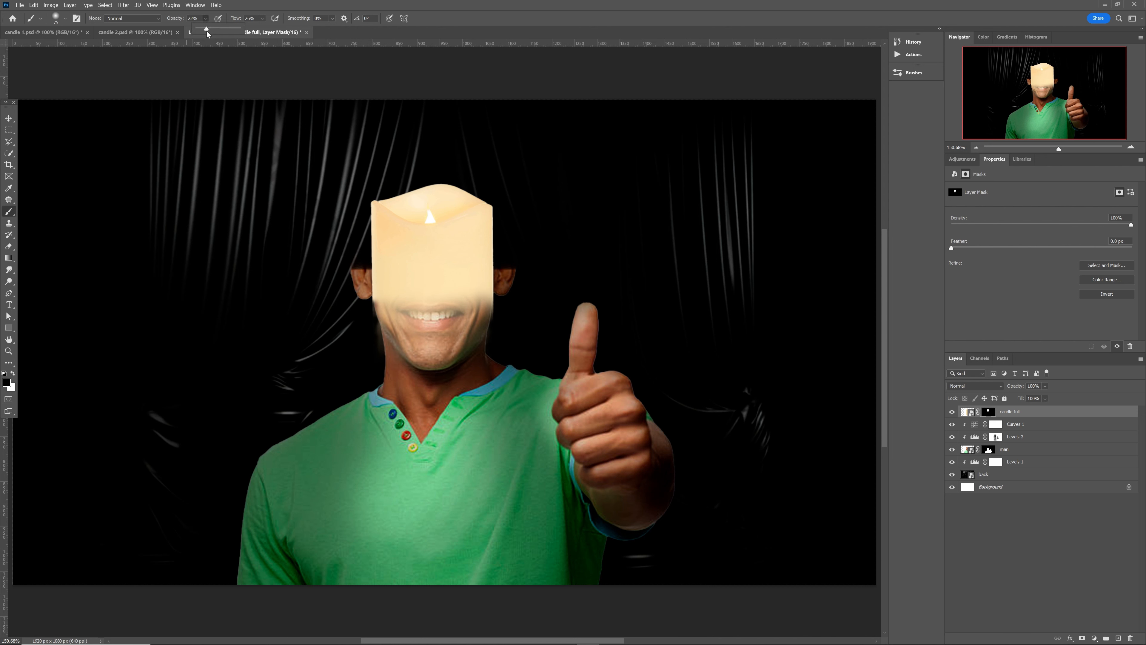
{"action": "left_click_drag", "start_coordinate": [206, 35], "coordinate": [206, 35]}
{"action": "mouse_move", "coordinate": [366, 312]}
{"action": "left_mouse_down"}
{"action": "mouse_move", "coordinate": [379, 299]}
{"action": "mouse_move", "coordinate": [397, 307]}
{"action": "mouse_move", "coordinate": [479, 287]}
{"action": "mouse_move", "coordinate": [476, 318]}
{"action": "mouse_move", "coordinate": [422, 312]}
{"action": "left_mouse_up"}
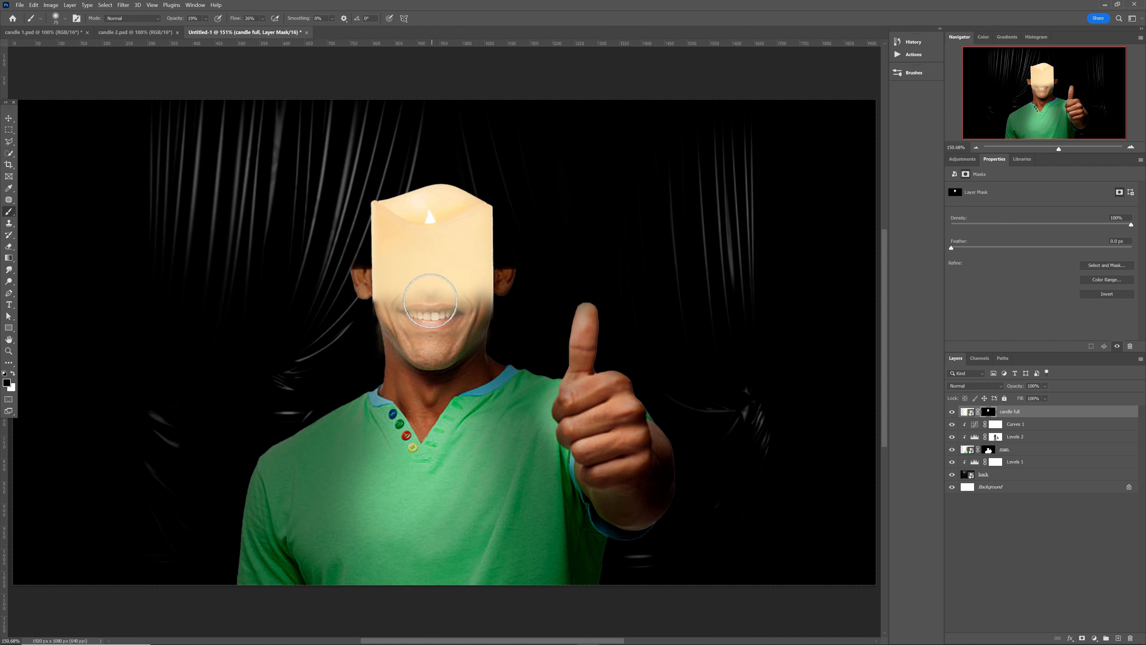
Step: Reveal the nose and soften the cheek transitions on the candle full mask, using a smaller black brush at about 30% opacity
{"action": "key", "text": "x"}
{"action": "left_click_drag", "start_coordinate": [442, 260], "coordinate": [412, 279]}
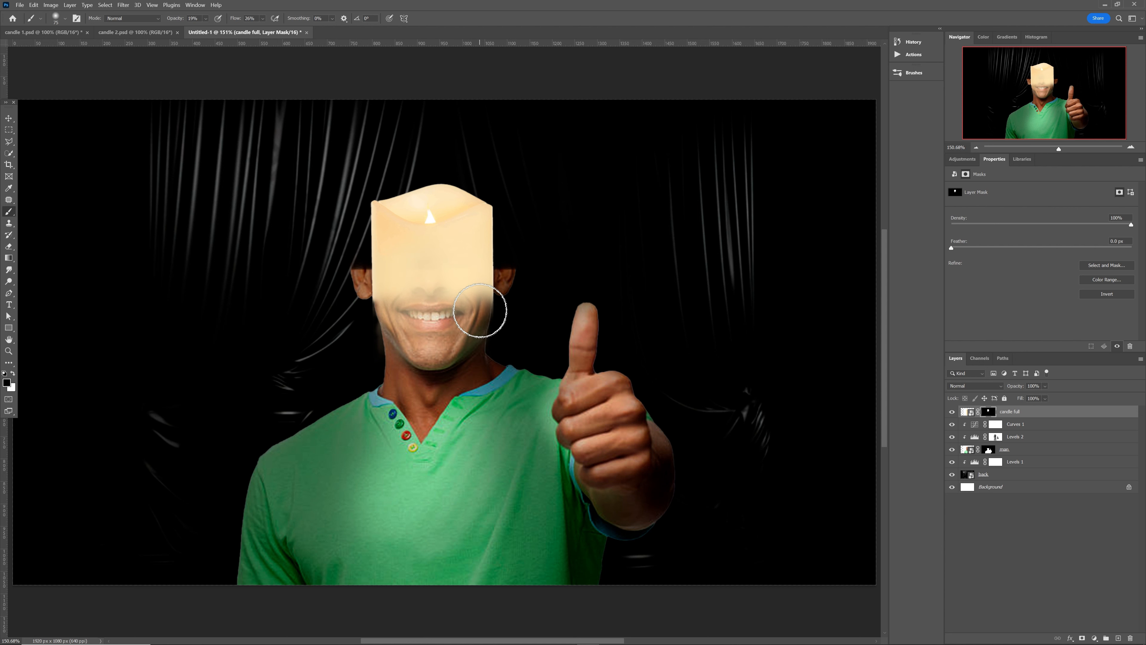
{"action": "key", "text": "x"}
{"action": "right_click", "coordinate": [436, 321], "text": "alt"}
{"action": "mouse_move", "coordinate": [424, 322]}
{"action": "left_mouse_down"}
{"action": "mouse_move", "coordinate": [375, 287]}
{"action": "mouse_move", "coordinate": [457, 295]}
{"action": "mouse_move", "coordinate": [415, 282]}
{"action": "left_mouse_up"}
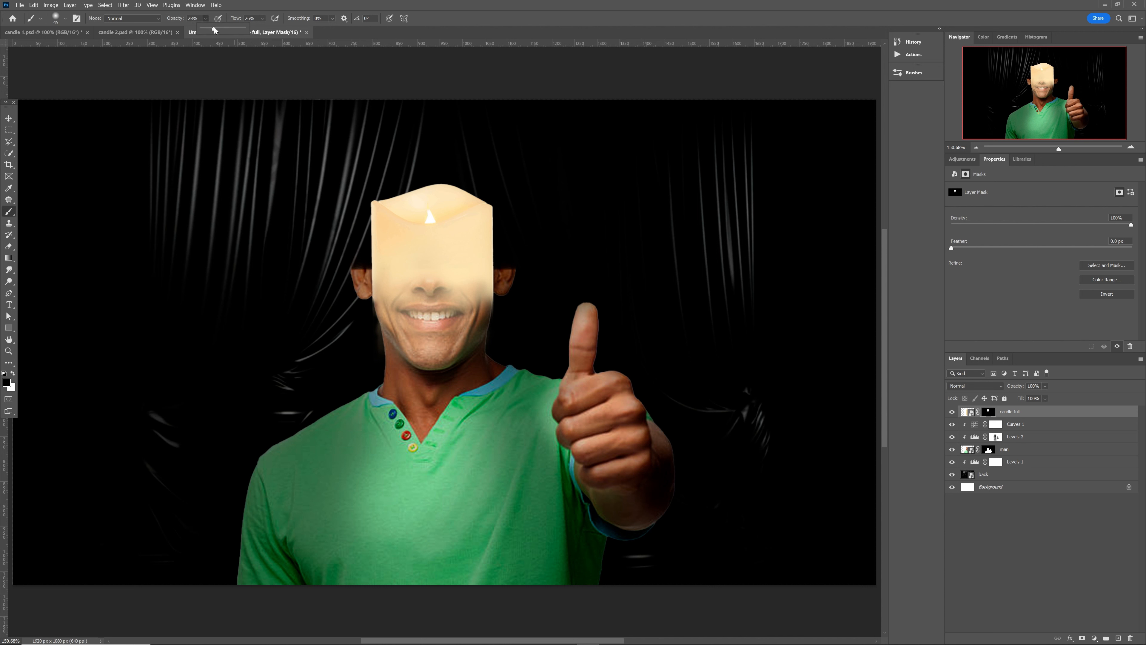
{"action": "left_click_drag", "start_coordinate": [413, 297], "coordinate": [427, 276]}
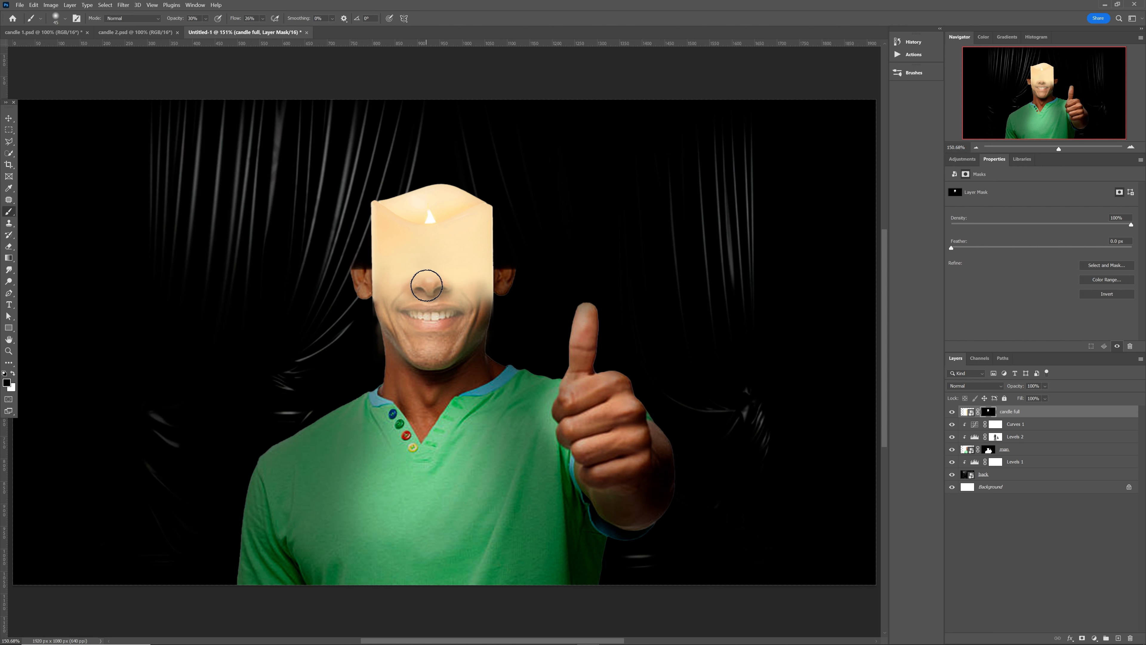
{"action": "left_click_drag", "start_coordinate": [491, 312], "coordinate": [458, 311]}
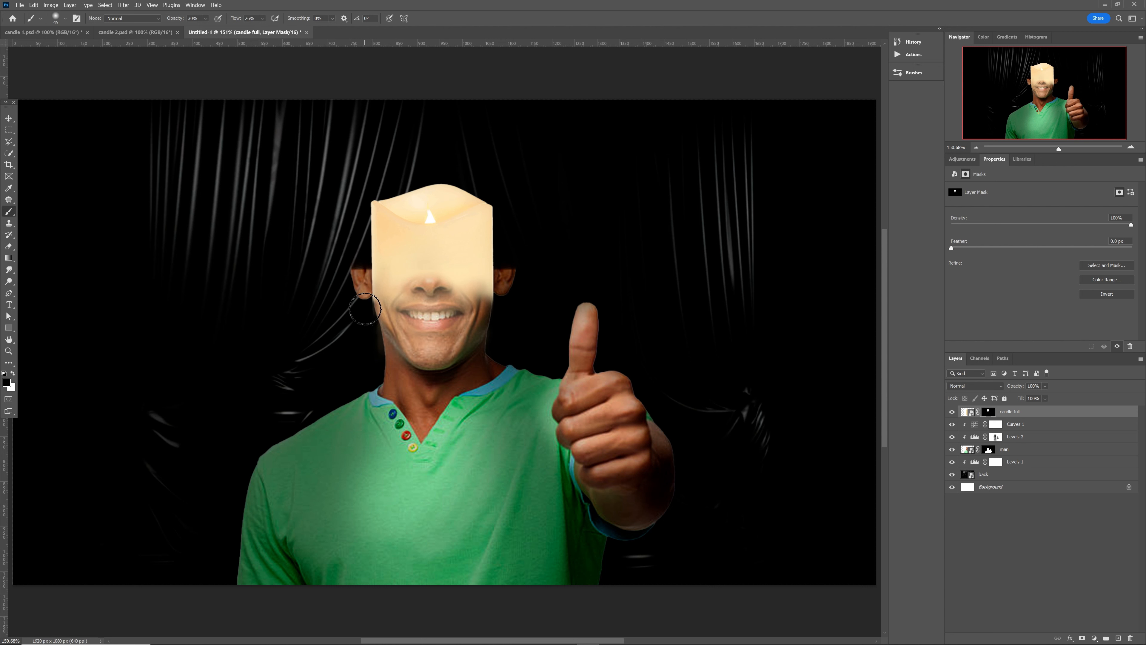
{"action": "mouse_move", "coordinate": [375, 313]}
{"action": "left_mouse_down"}
{"action": "mouse_move", "coordinate": [446, 287]}
{"action": "mouse_move", "coordinate": [420, 284]}
{"action": "mouse_move", "coordinate": [411, 290]}
{"action": "mouse_move", "coordinate": [495, 301]}
{"action": "mouse_move", "coordinate": [419, 316]}
{"action": "mouse_move", "coordinate": [363, 295]}
{"action": "mouse_move", "coordinate": [369, 280]}
{"action": "mouse_move", "coordinate": [364, 305]}
{"action": "mouse_move", "coordinate": [417, 307]}
{"action": "mouse_move", "coordinate": [402, 314]}
{"action": "mouse_move", "coordinate": [424, 312]}
{"action": "mouse_move", "coordinate": [405, 316]}
{"action": "mouse_move", "coordinate": [442, 348]}
{"action": "mouse_move", "coordinate": [410, 306]}
{"action": "mouse_move", "coordinate": [475, 309]}
{"action": "mouse_move", "coordinate": [382, 327]}
{"action": "mouse_move", "coordinate": [466, 313]}
{"action": "mouse_move", "coordinate": [403, 314]}
{"action": "left_mouse_up"}
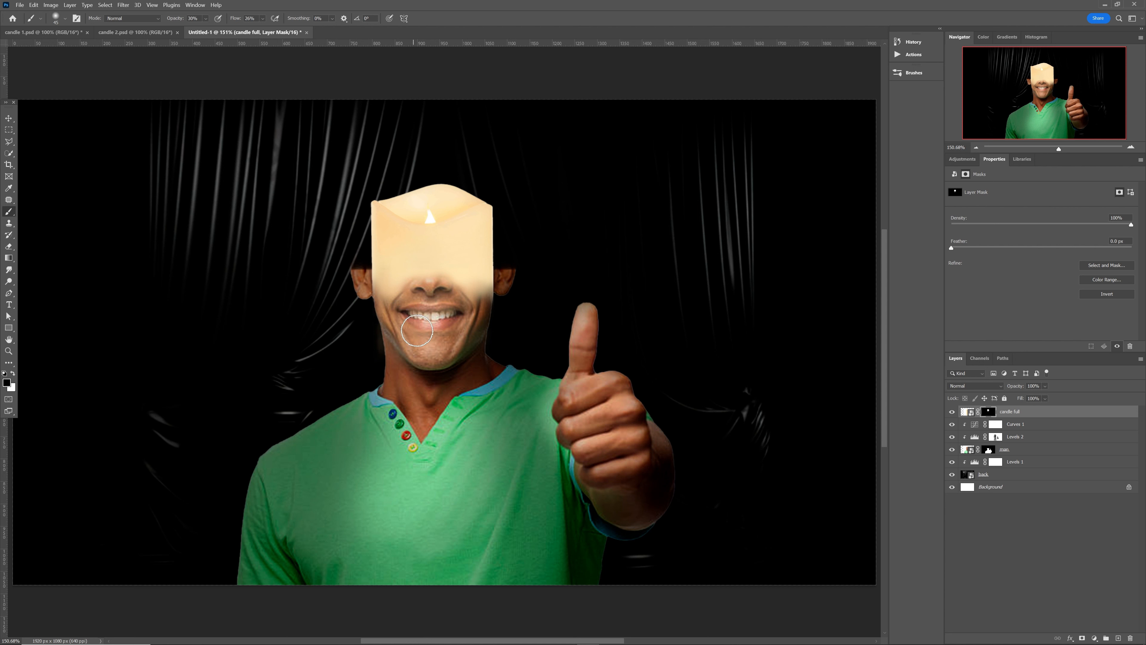
Step: Hide both of the man's ears by painting black on the man layer's mask with a higher brush opacity
{"action": "key", "text": "v"}
{"action": "left_click", "coordinate": [465, 440]}
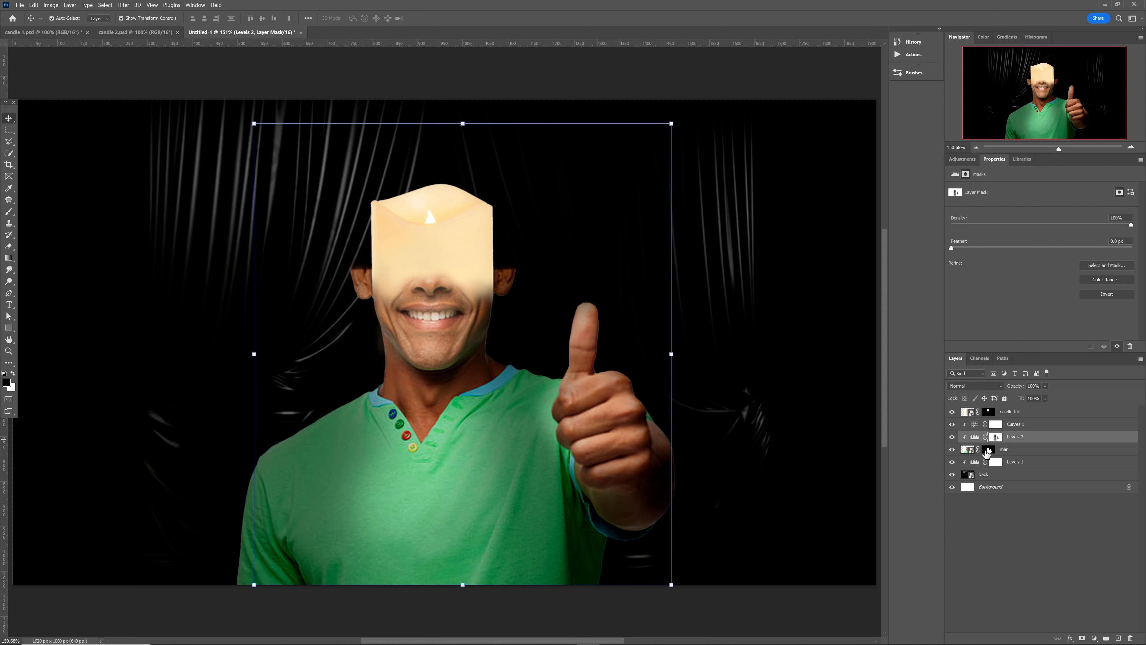
{"action": "left_click", "coordinate": [988, 450]}
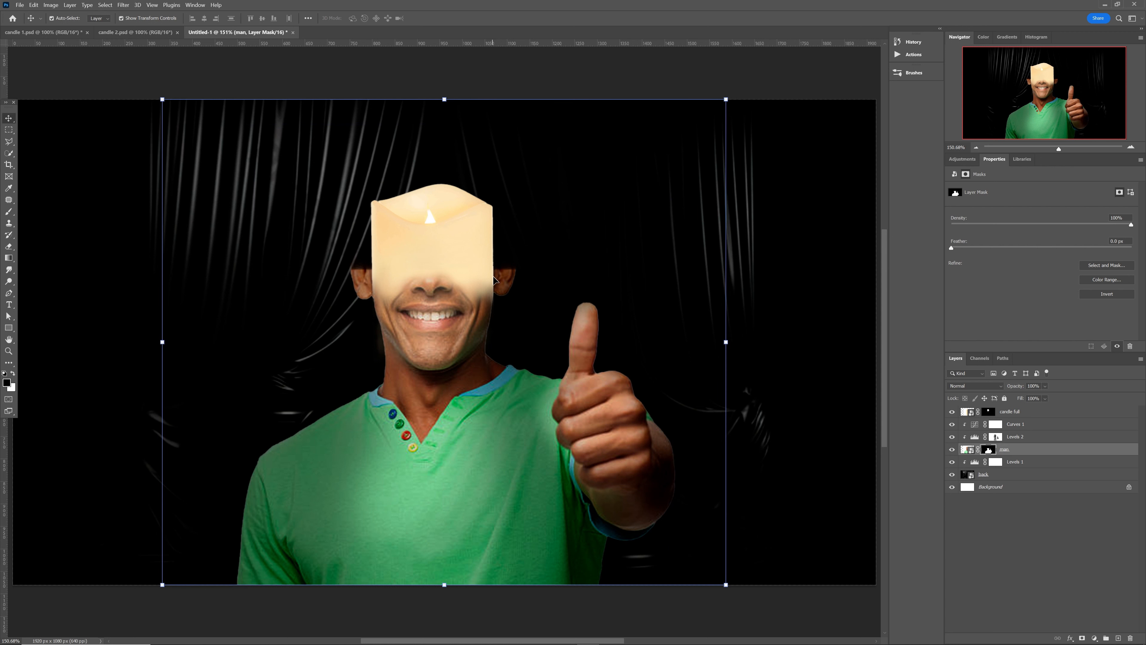
{"action": "key", "text": "b"}
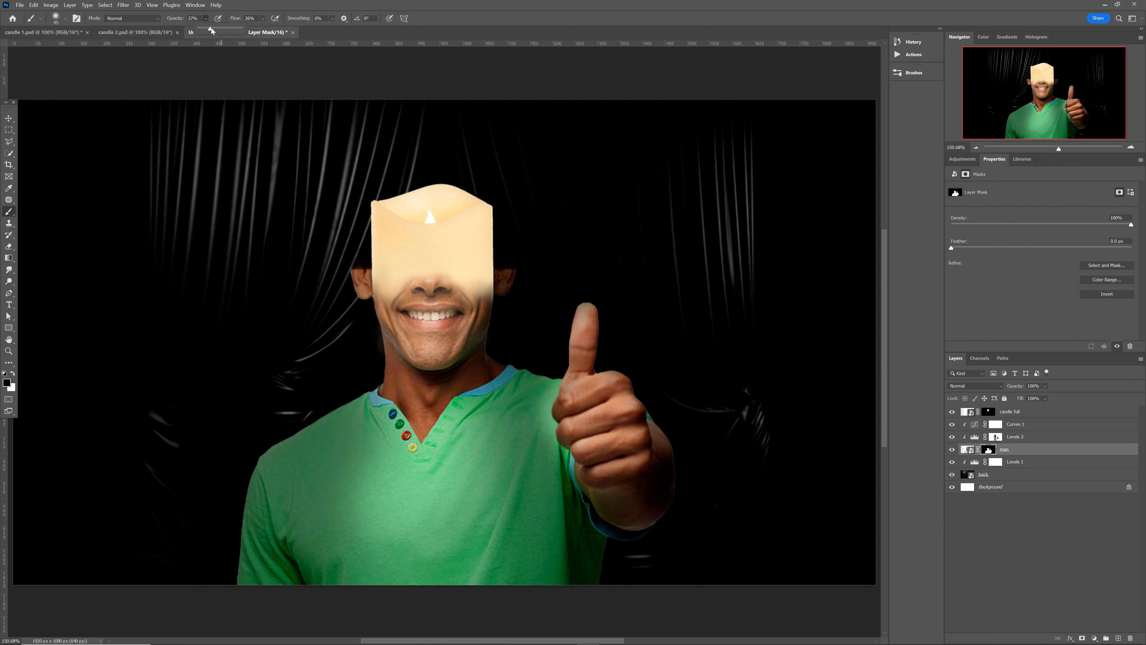
{"action": "mouse_move", "coordinate": [516, 274]}
{"action": "left_mouse_down"}
{"action": "mouse_move", "coordinate": [505, 266]}
{"action": "mouse_move", "coordinate": [504, 289]}
{"action": "mouse_move", "coordinate": [504, 264]}
{"action": "left_mouse_up"}
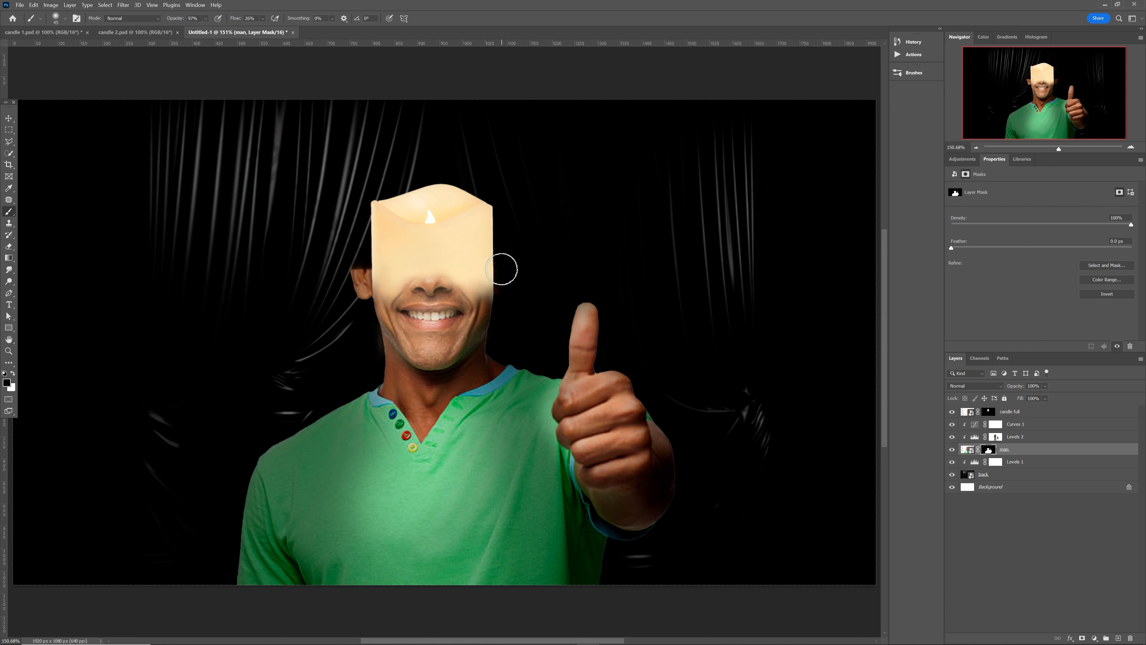
{"action": "mouse_move", "coordinate": [364, 280]}
{"action": "left_mouse_down"}
{"action": "mouse_move", "coordinate": [361, 300]}
{"action": "mouse_move", "coordinate": [361, 274]}
{"action": "mouse_move", "coordinate": [356, 286]}
{"action": "left_mouse_up"}
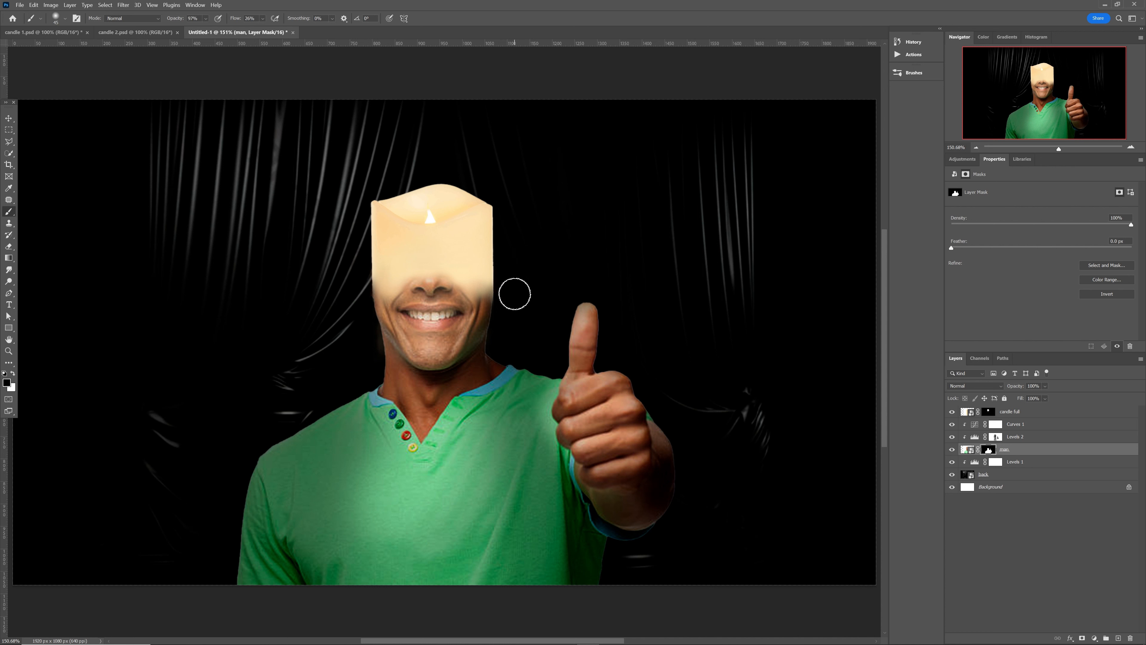
Step: Add a Levels adjustment clipped to the candle full layer and raise its black input level to 83
{"action": "key", "text": "v"}
{"action": "left_click", "coordinate": [466, 246]}
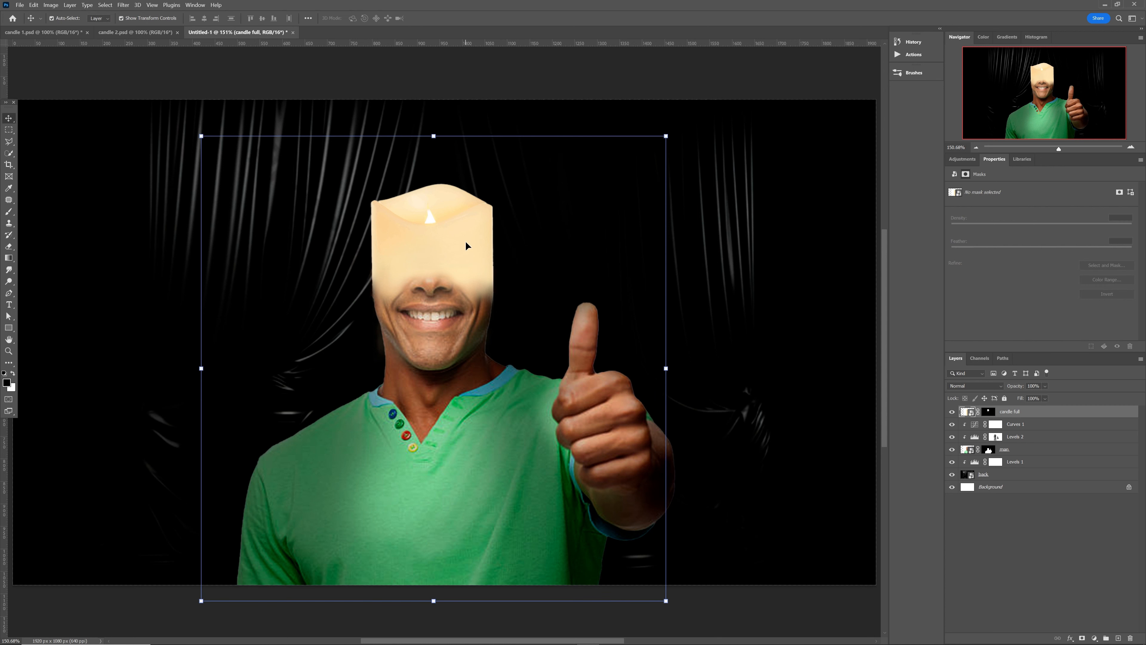
{"action": "left_click", "coordinate": [962, 159]}
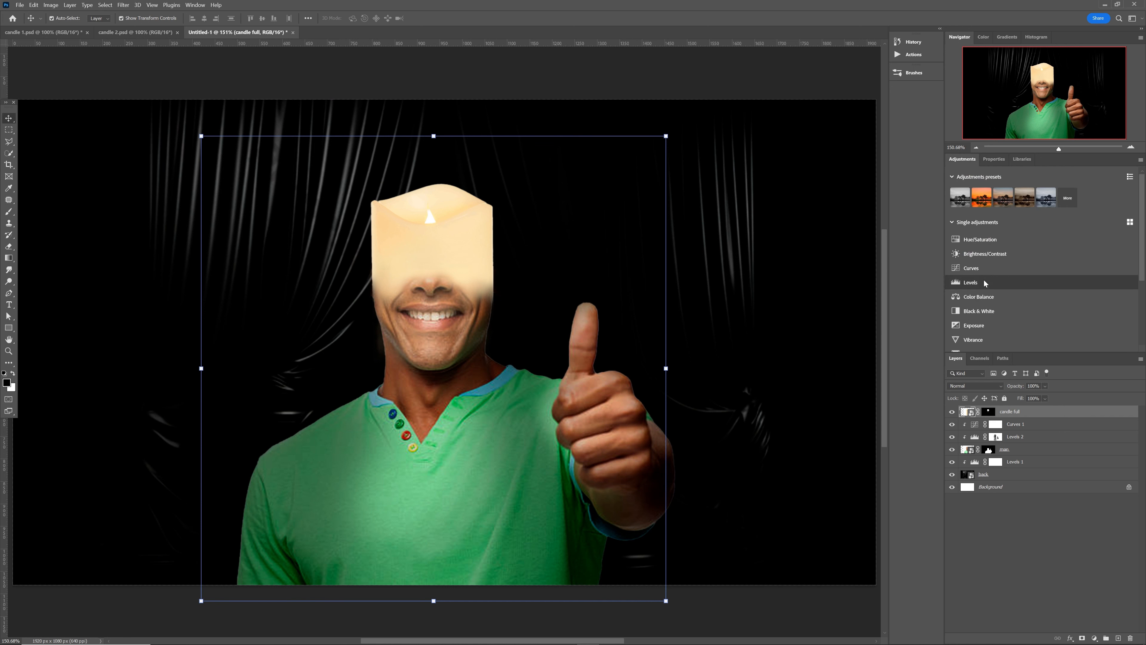
{"action": "left_click", "coordinate": [975, 282]}
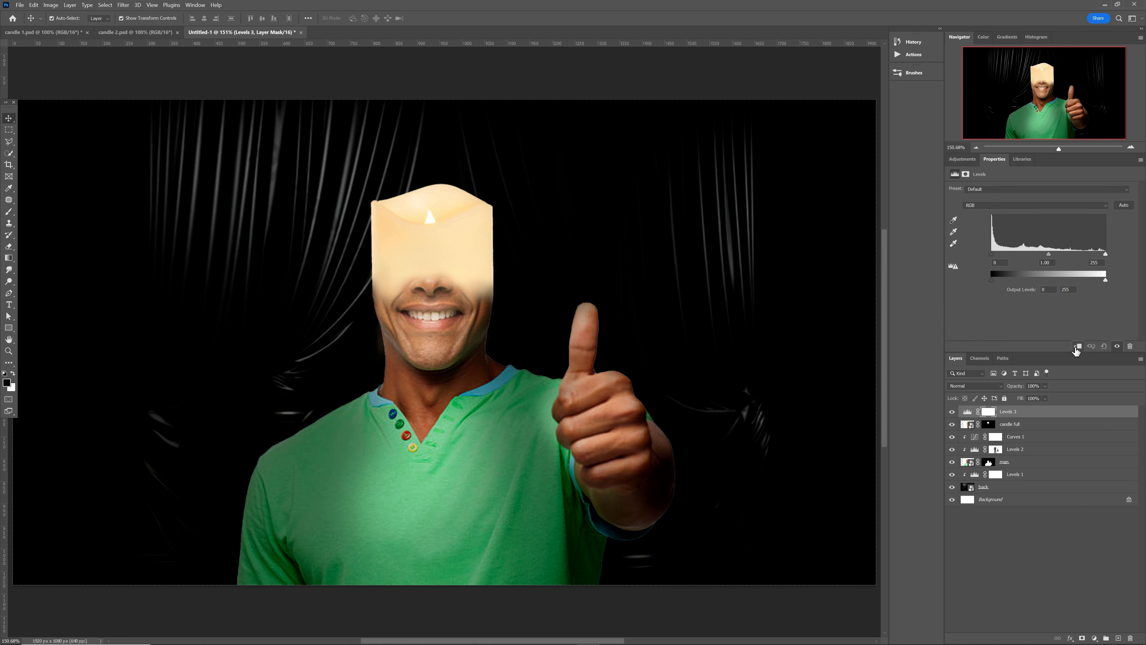
{"action": "left_click", "coordinate": [1078, 347]}
{"action": "left_click_drag", "start_coordinate": [992, 256], "coordinate": [1029, 255]}
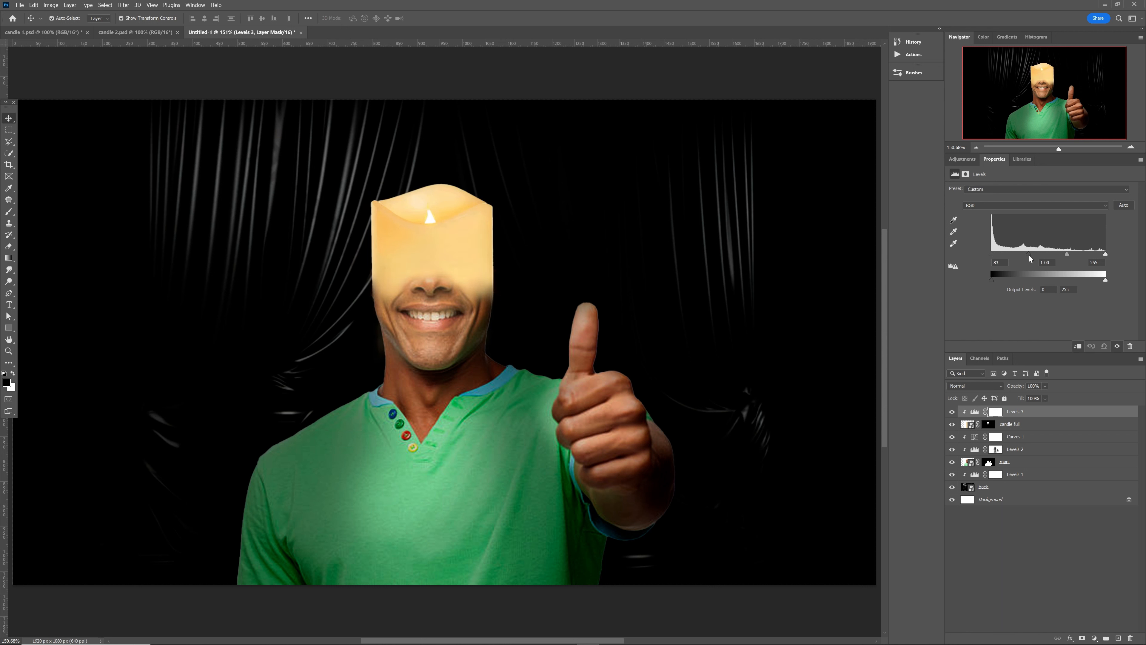
Step: Place the lit single-candle image above the candle's Levels adjustment and set its blend mode to Screen
{"action": "left_click", "coordinate": [1037, 416]}
{"action": "left_click_drag", "start_coordinate": [6, 271], "coordinate": [267, 301]}
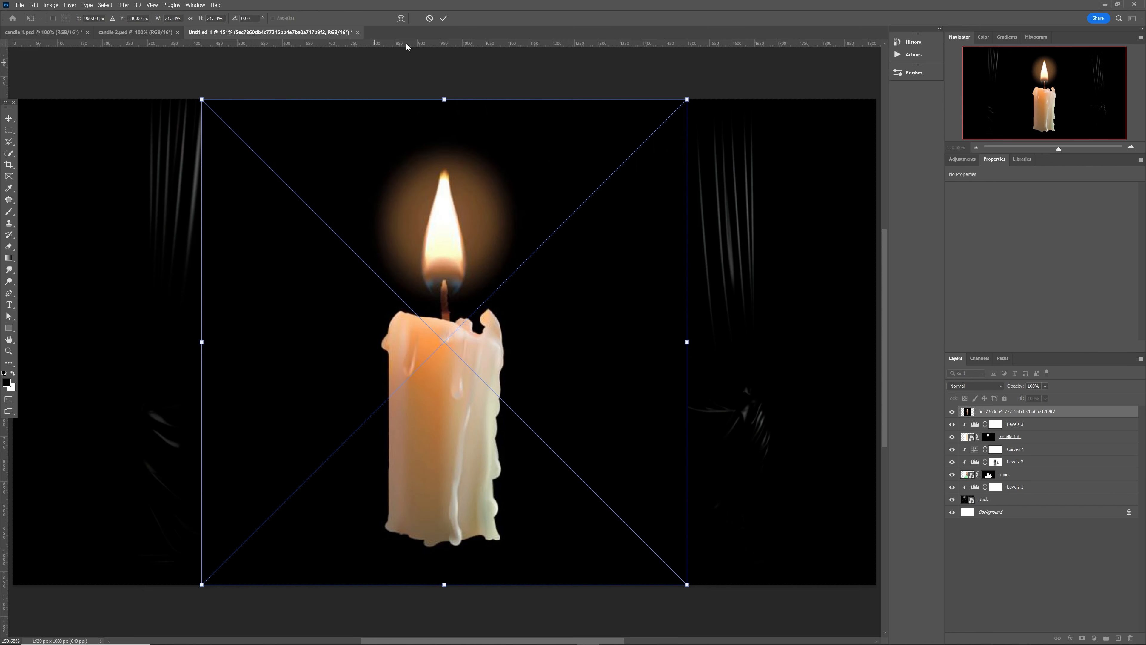
{"action": "left_click", "coordinate": [444, 19]}
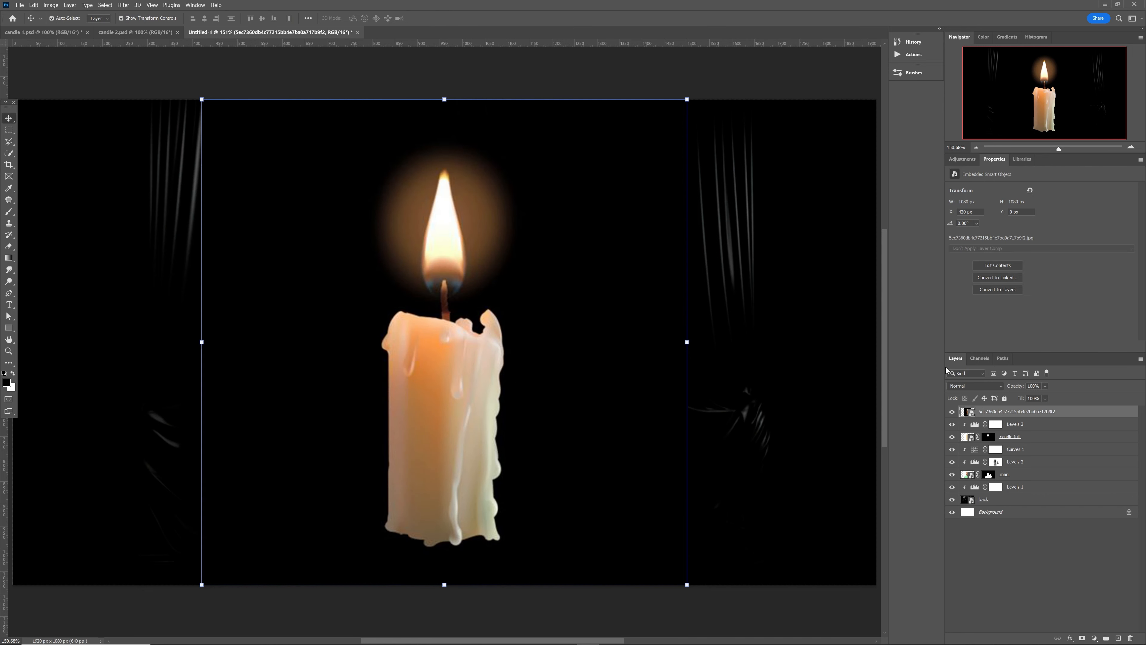
{"action": "left_click", "coordinate": [990, 387]}
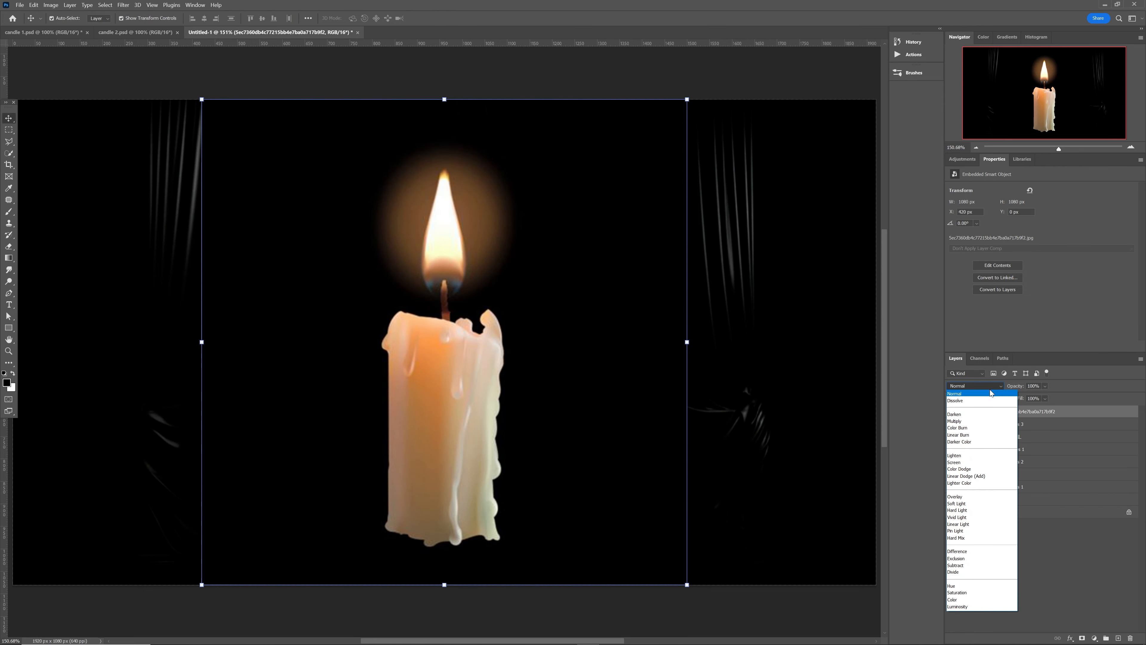
{"action": "left_click", "coordinate": [975, 462]}
Step: Scale the screened candle image to about 16.1% and position its flame just above the candle head
{"action": "left_click_drag", "start_coordinate": [448, 392], "coordinate": [432, 318]}
{"action": "key", "text": "ctrl+1"}
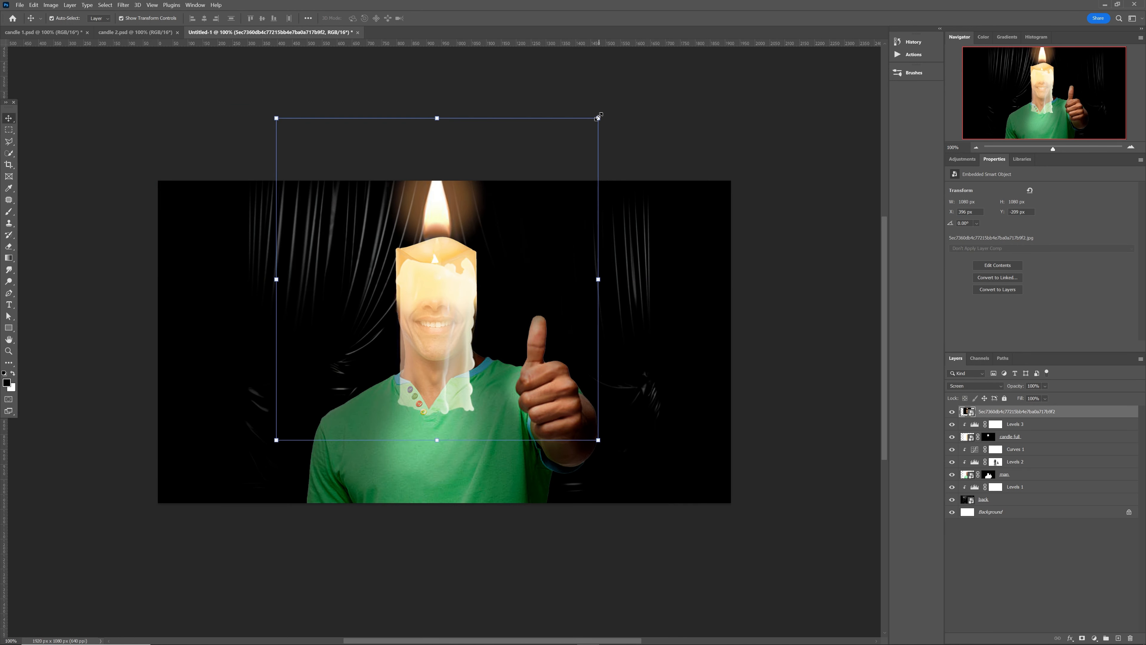
{"action": "left_click_drag", "start_coordinate": [598, 117], "coordinate": [553, 162]}
{"action": "left_click_drag", "start_coordinate": [432, 280], "coordinate": [440, 272]}
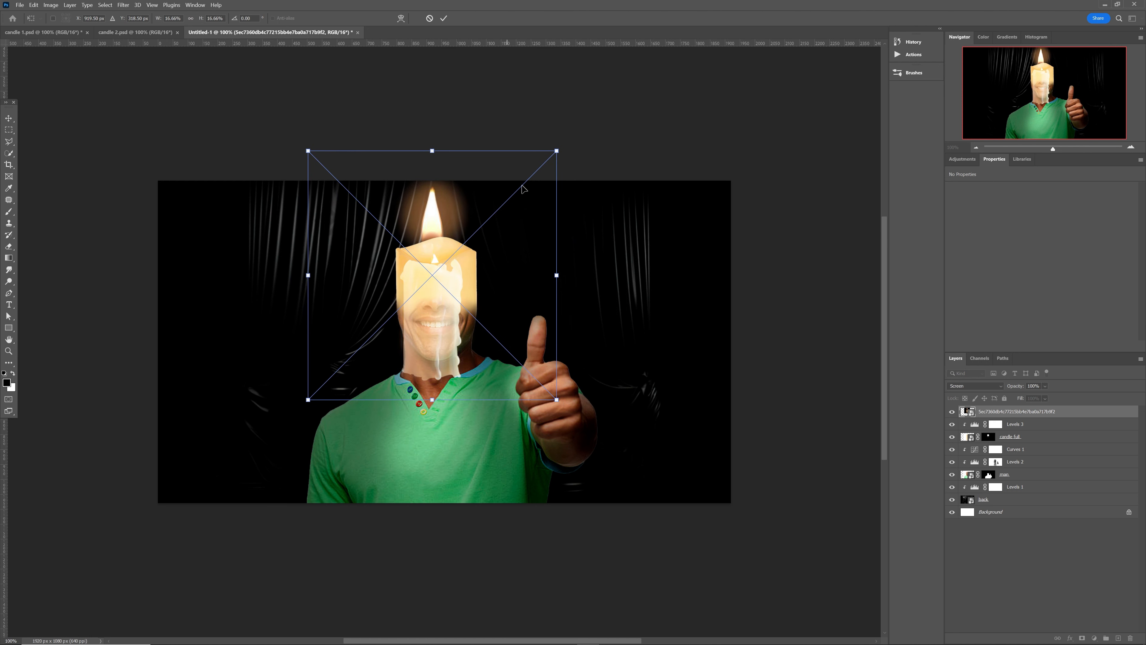
{"action": "left_click_drag", "start_coordinate": [558, 150], "coordinate": [550, 158]}
{"action": "left_click_drag", "start_coordinate": [425, 283], "coordinate": [428, 280]}
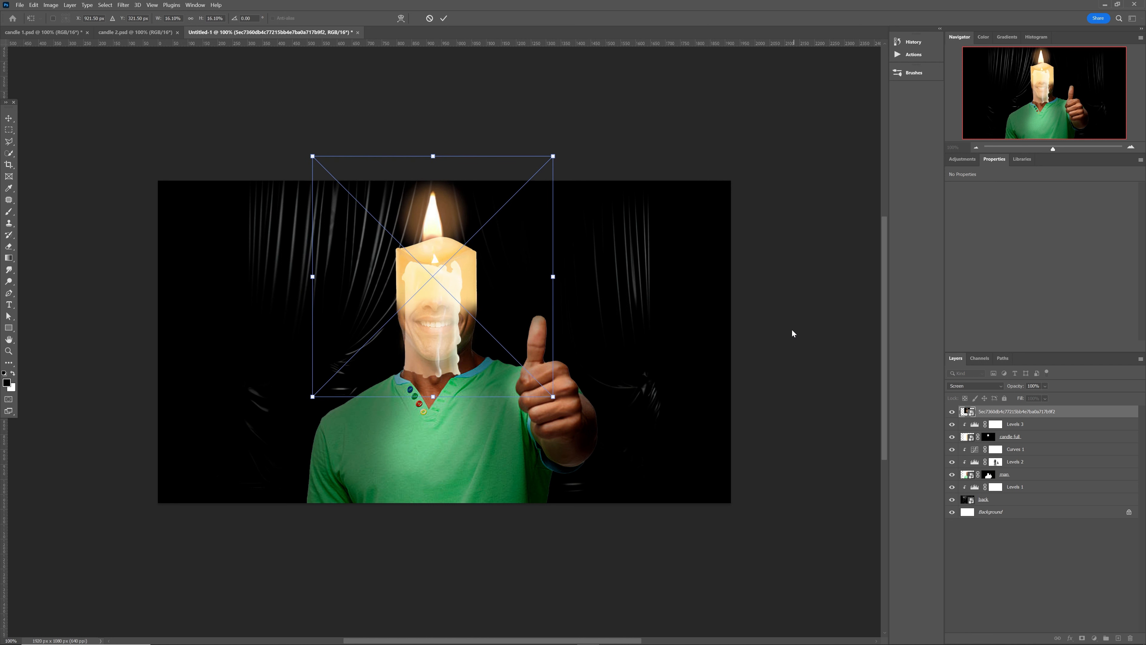
{"action": "key", "text": "Return"}
{"action": "left_click", "coordinate": [797, 339]}
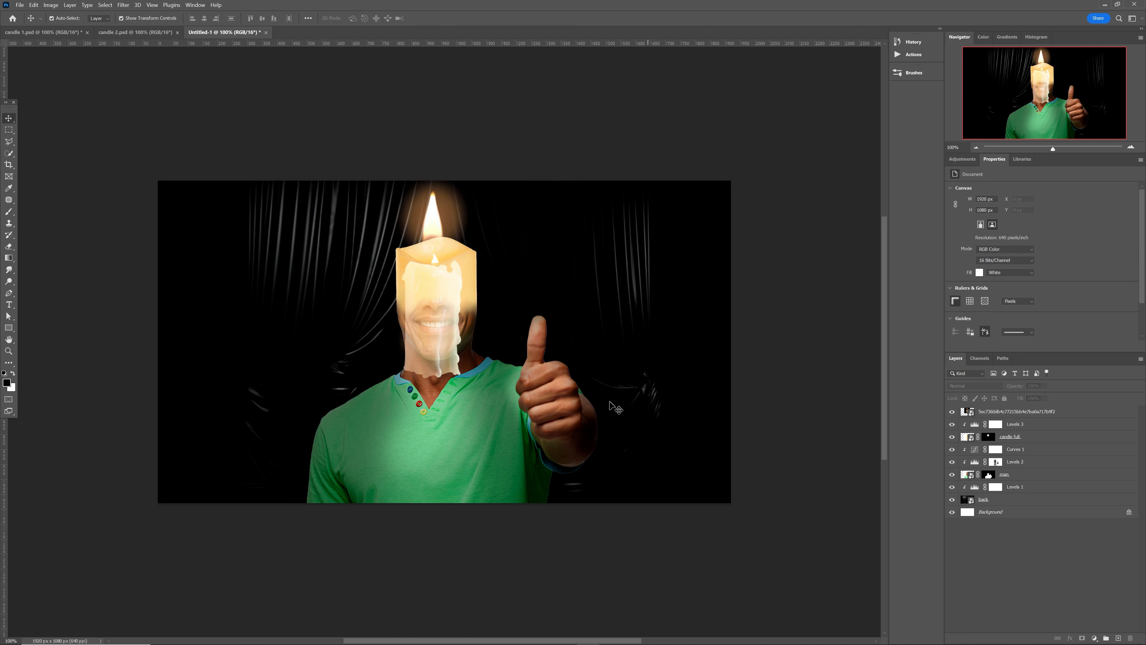
Step: Rename the screened candle layer to "flame" and add a layer mask to it
{"action": "double_click", "coordinate": [1016, 411]}
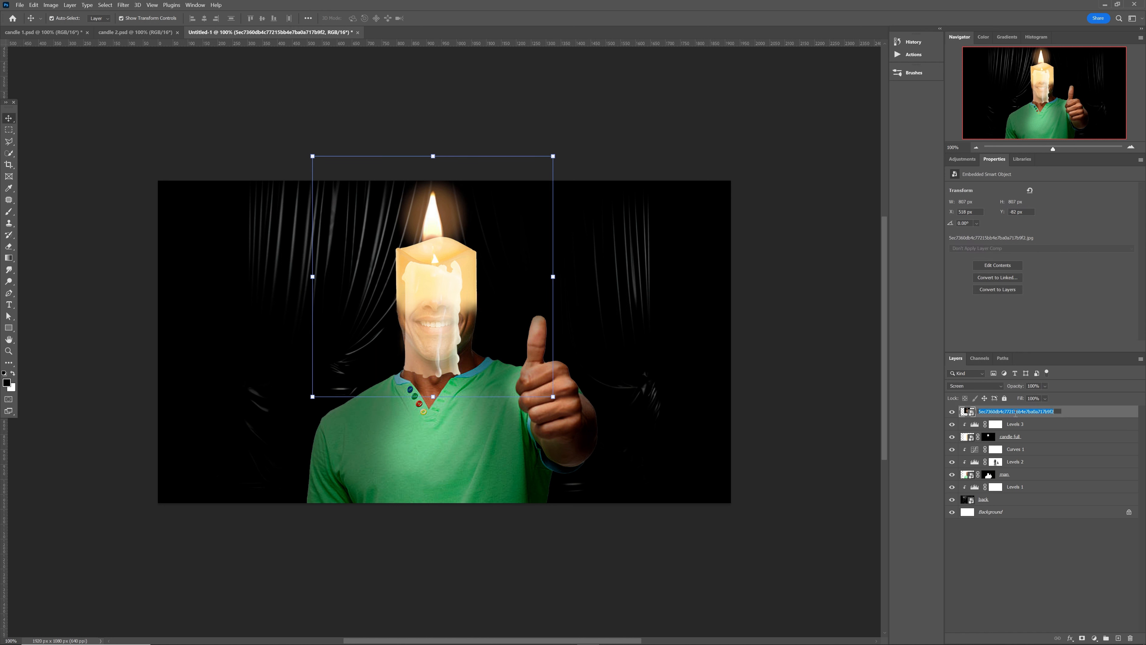
{"action": "type", "text": "flsme"}
{"action": "key", "text": "Return"}
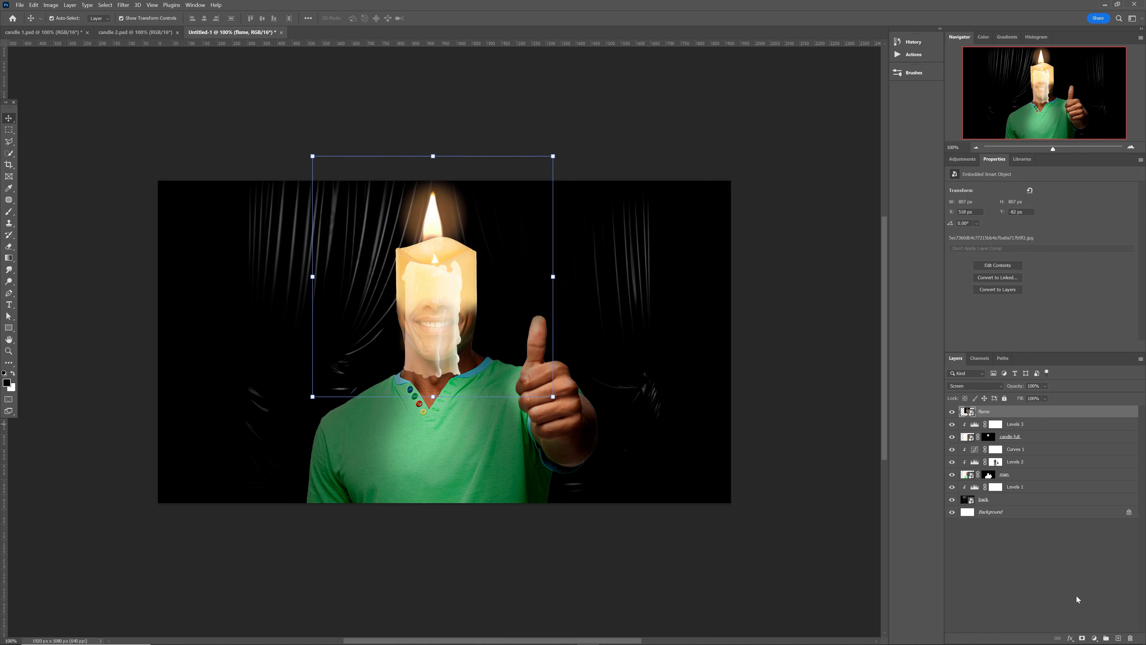
{"action": "left_click", "coordinate": [1083, 638]}
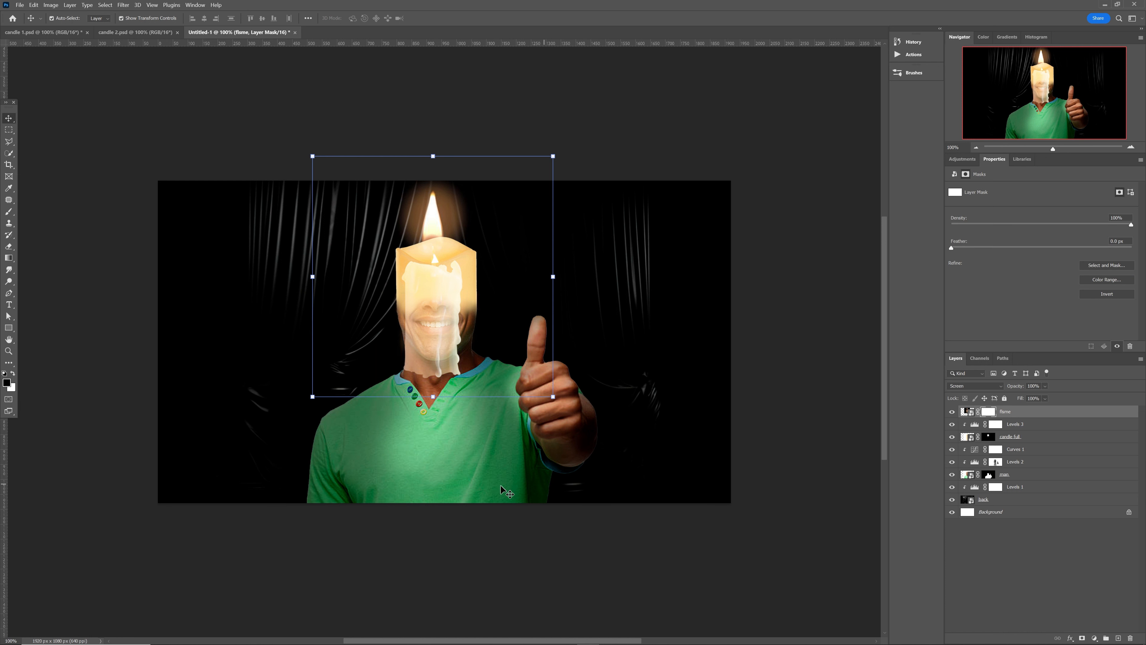
Step: Paint black on the flame mask with a large brush to hide the second candle's body over the face and neck
{"action": "key", "text": "b"}
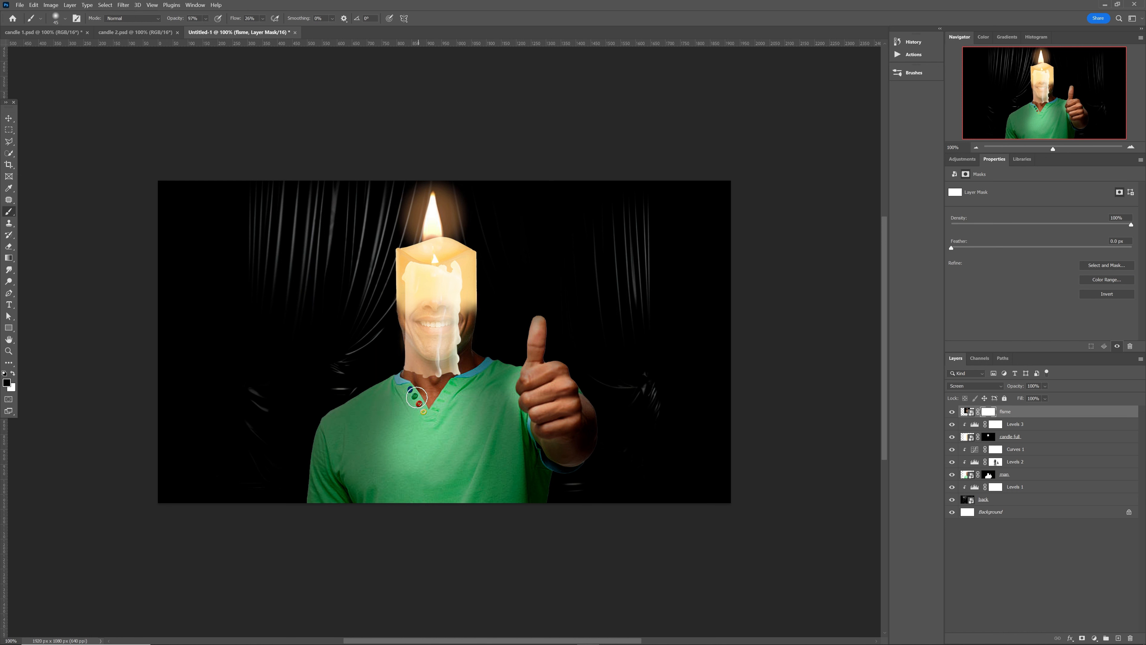
{"action": "left_click_drag", "start_coordinate": [417, 398], "coordinate": [447, 408]}
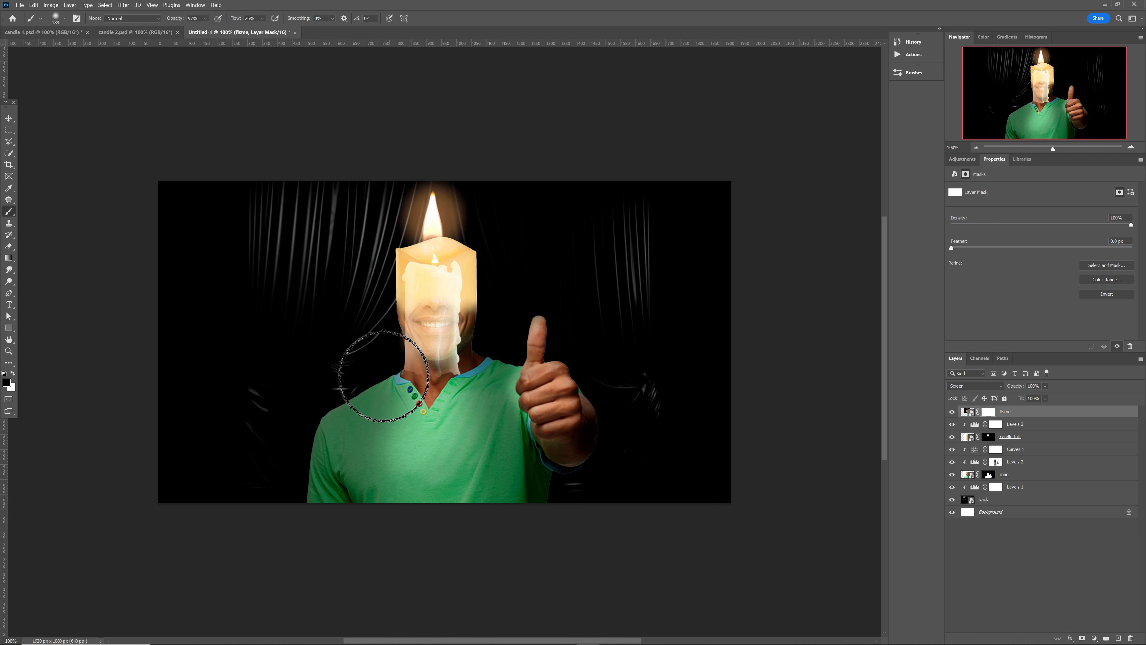
{"action": "mouse_move", "coordinate": [384, 375]}
{"action": "left_mouse_down"}
{"action": "mouse_move", "coordinate": [457, 383]}
{"action": "mouse_move", "coordinate": [387, 348]}
{"action": "mouse_move", "coordinate": [388, 359]}
{"action": "mouse_move", "coordinate": [472, 342]}
{"action": "mouse_move", "coordinate": [402, 368]}
{"action": "left_mouse_up"}
{"action": "key", "text": "ctrl+0"}
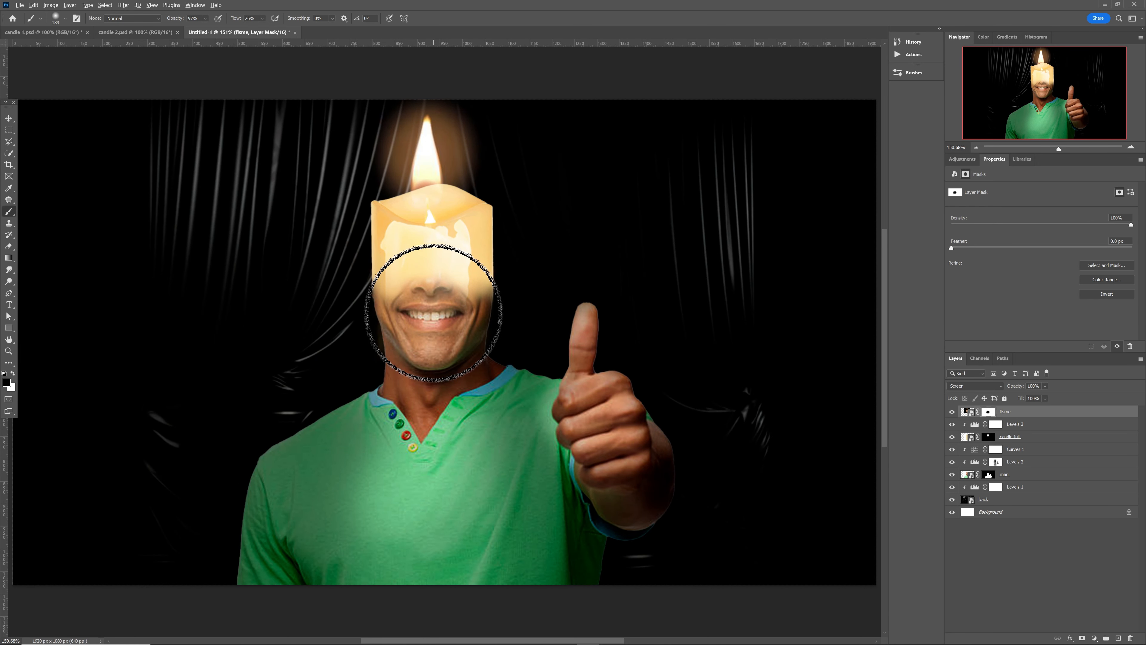
{"action": "mouse_move", "coordinate": [434, 313]}
{"action": "left_mouse_down"}
{"action": "mouse_move", "coordinate": [389, 306]}
{"action": "mouse_move", "coordinate": [419, 275]}
{"action": "mouse_move", "coordinate": [449, 268]}
{"action": "left_mouse_up"}
Step: Clean up leftover wax traces below the candle rim on the flame mask, using a black brush at about 53% opacity
{"action": "left_click", "coordinate": [205, 19]}
{"action": "left_click_drag", "start_coordinate": [199, 30], "coordinate": [197, 31]}
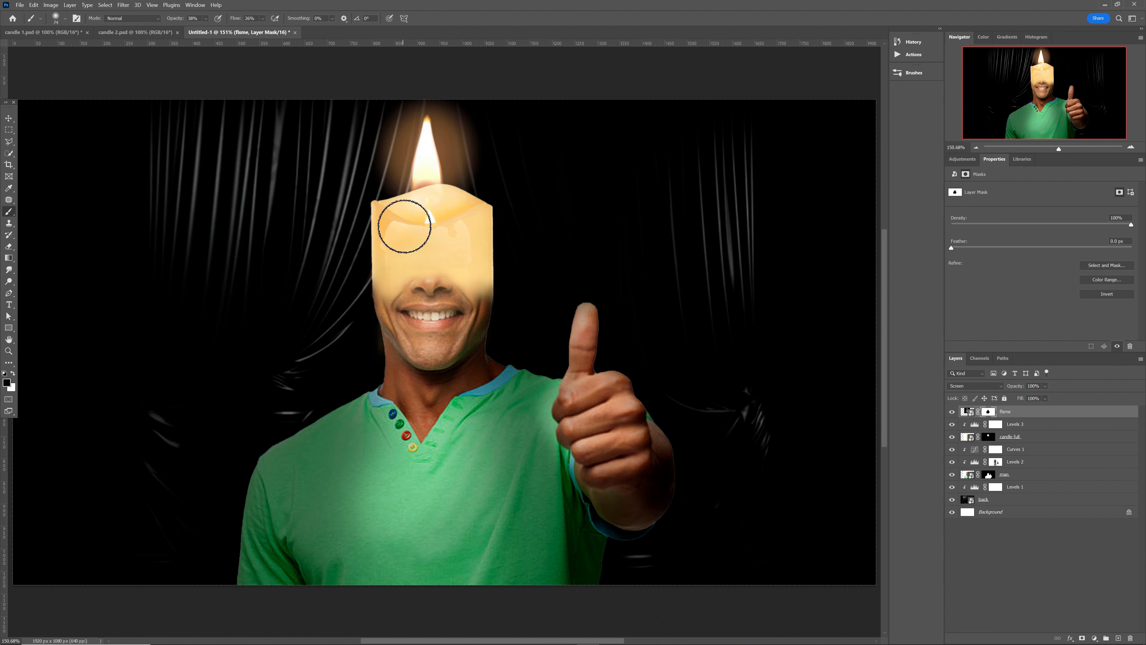
{"action": "left_click", "coordinate": [207, 19]}
{"action": "left_click_drag", "start_coordinate": [220, 32], "coordinate": [220, 32]}
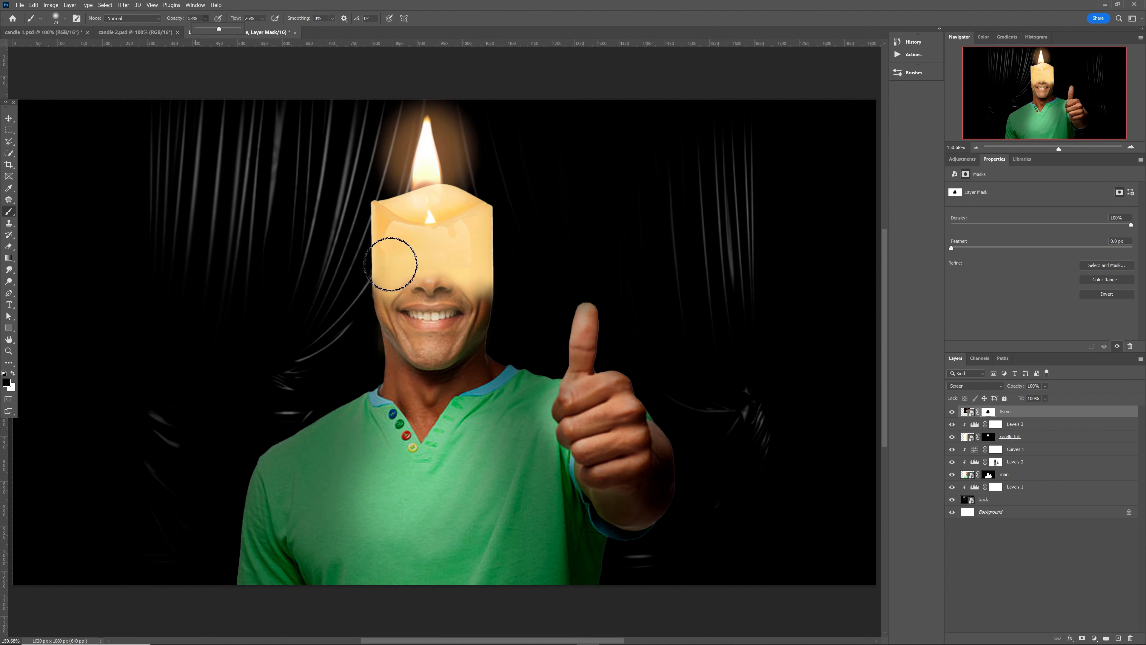
{"action": "mouse_move", "coordinate": [466, 230]}
{"action": "left_mouse_down"}
{"action": "mouse_move", "coordinate": [461, 267]}
{"action": "mouse_move", "coordinate": [461, 227]}
{"action": "mouse_move", "coordinate": [458, 241]}
{"action": "mouse_move", "coordinate": [395, 241]}
{"action": "mouse_move", "coordinate": [443, 243]}
{"action": "mouse_move", "coordinate": [407, 235]}
{"action": "mouse_move", "coordinate": [421, 227]}
{"action": "mouse_move", "coordinate": [379, 238]}
{"action": "left_mouse_up"}
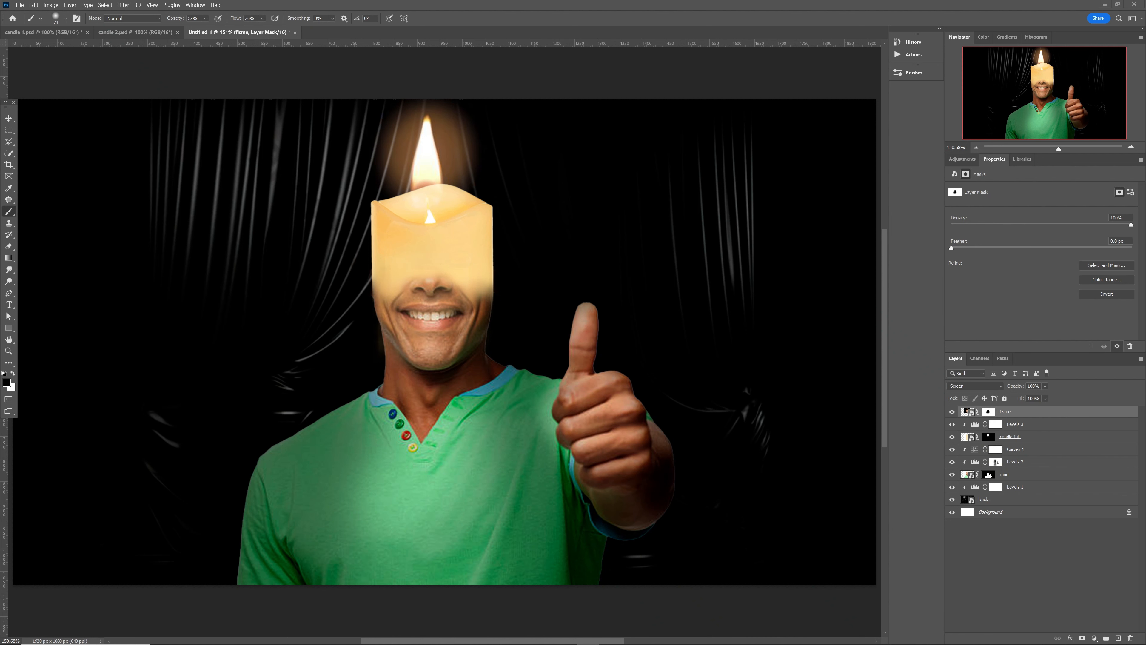
Step: Place the candle0000 image of three dripping candles as a new layer above the flame layer
{"action": "left_click_drag", "start_coordinate": [0, 316], "coordinate": [202, 337]}
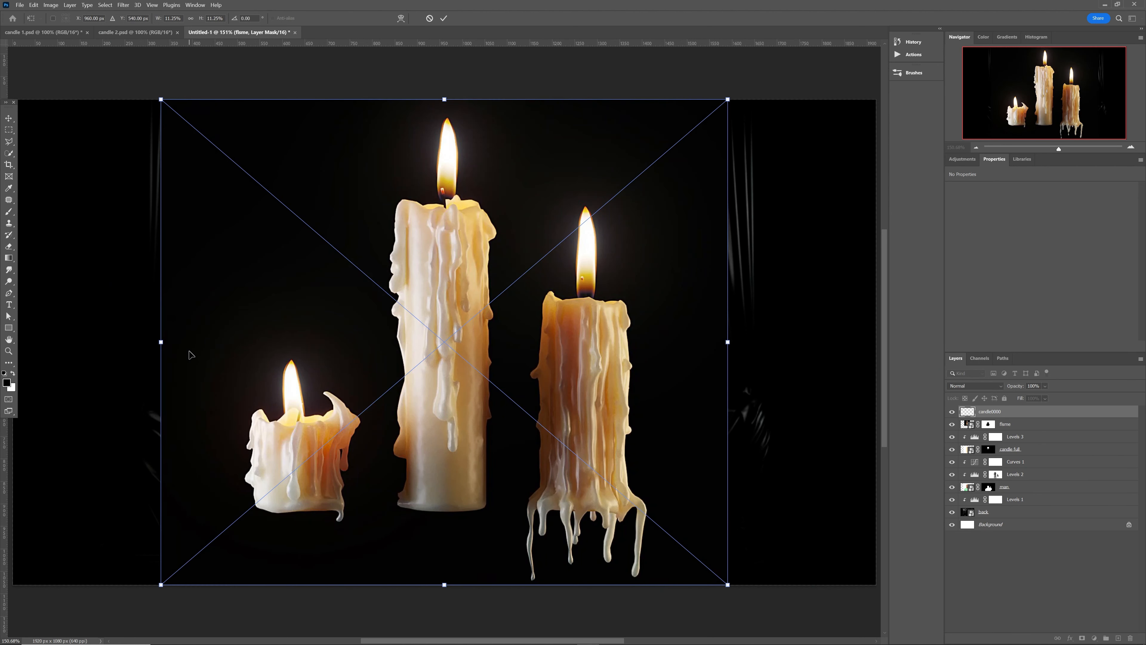
{"action": "left_click", "coordinate": [447, 18]}
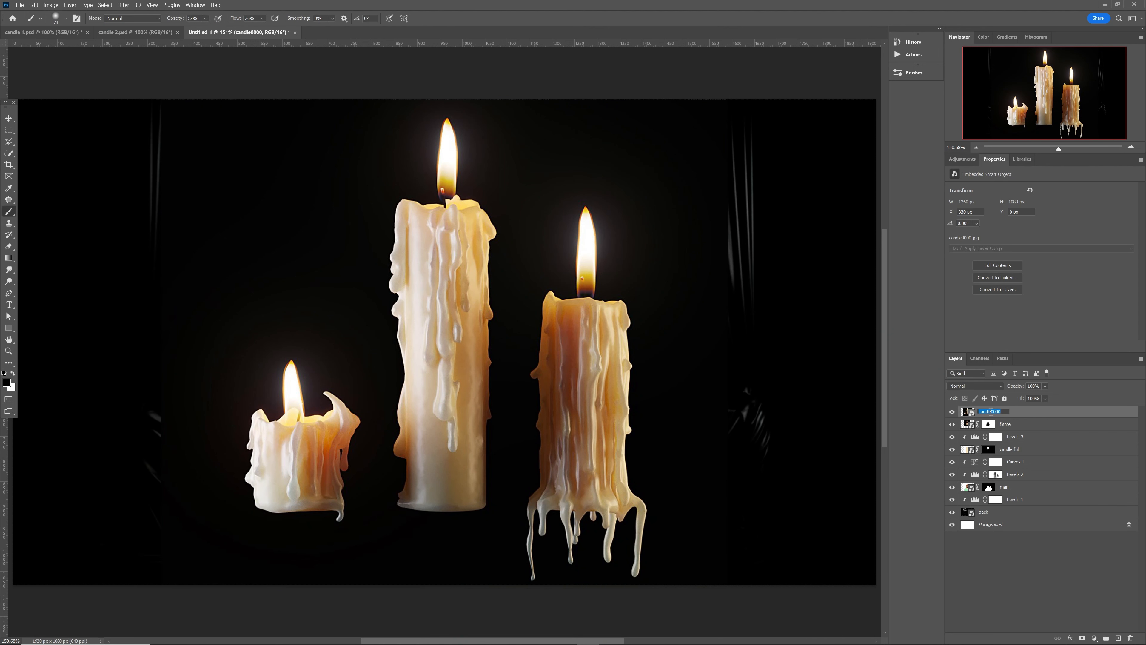
Step: Name the placed candle layer "wax" and copy a polygonal selection of the tall middle candle's long central drip to a new layer
{"action": "key", "text": "Return"}
{"action": "left_click", "coordinate": [8, 142]}
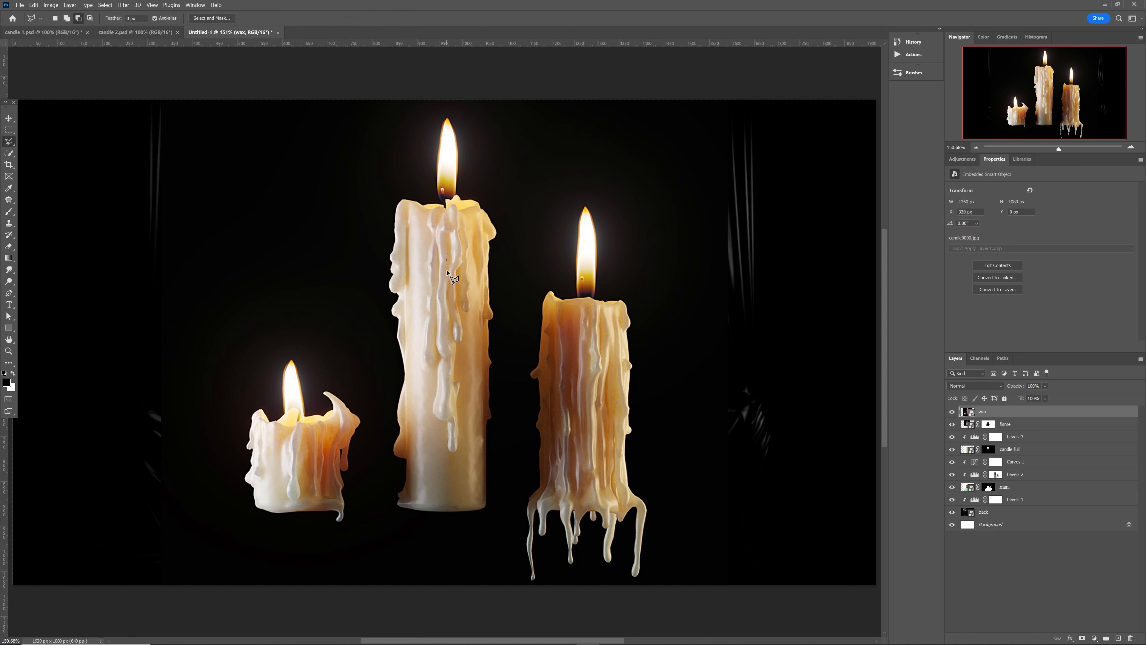
{"action": "left_click", "coordinate": [447, 299]}
{"action": "left_click", "coordinate": [454, 392]}
{"action": "left_click", "coordinate": [436, 420]}
{"action": "left_click", "coordinate": [438, 253]}
{"action": "left_click", "coordinate": [447, 253]}
{"action": "right_click", "coordinate": [445, 294]}
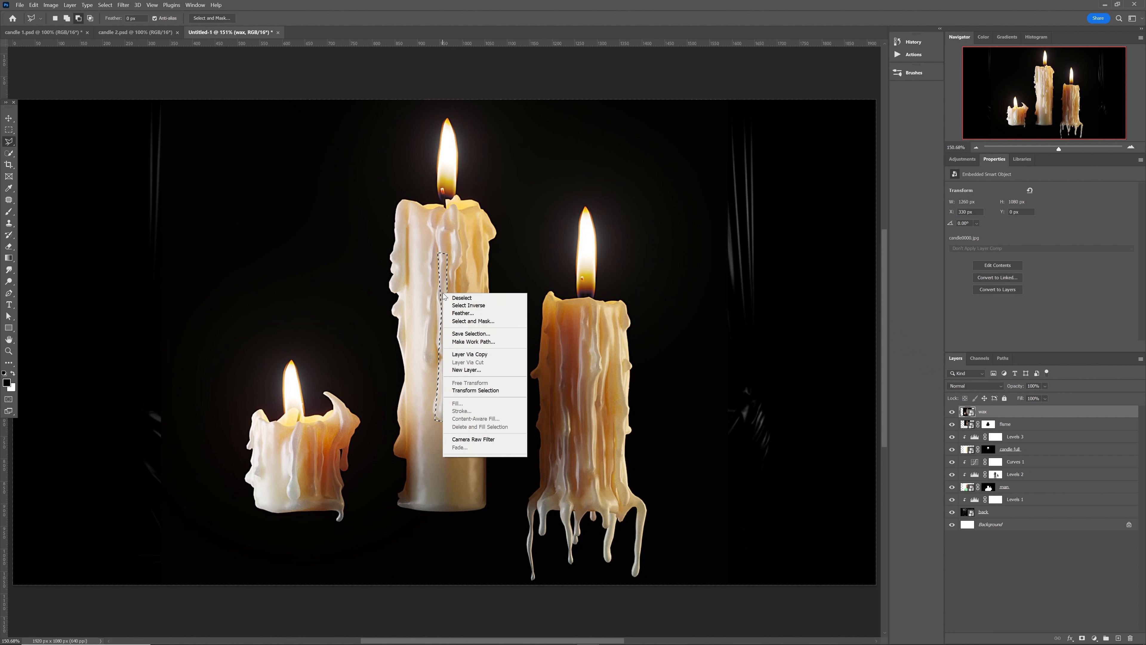
{"action": "left_click", "coordinate": [472, 354]}
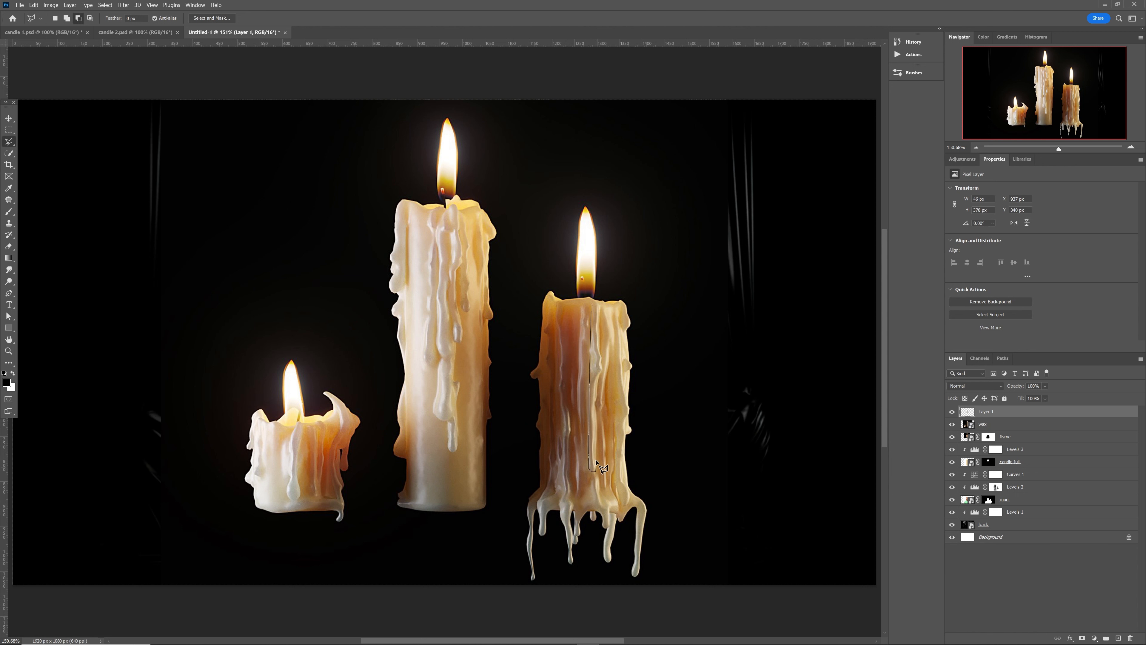
Step: Outline a long vertical drip on the body of the rightmost candle and copy it from the wax layer to a new layer
{"action": "left_click", "coordinate": [596, 468]}
{"action": "left_click", "coordinate": [590, 312]}
{"action": "left_click", "coordinate": [1008, 425]}
{"action": "right_click", "coordinate": [595, 355]}
{"action": "left_click", "coordinate": [617, 423]}
Step: Outline the outermost drip hanging below the rightmost candle's base and copy it from the wax layer to a new layer
{"action": "left_click", "coordinate": [1015, 438]}
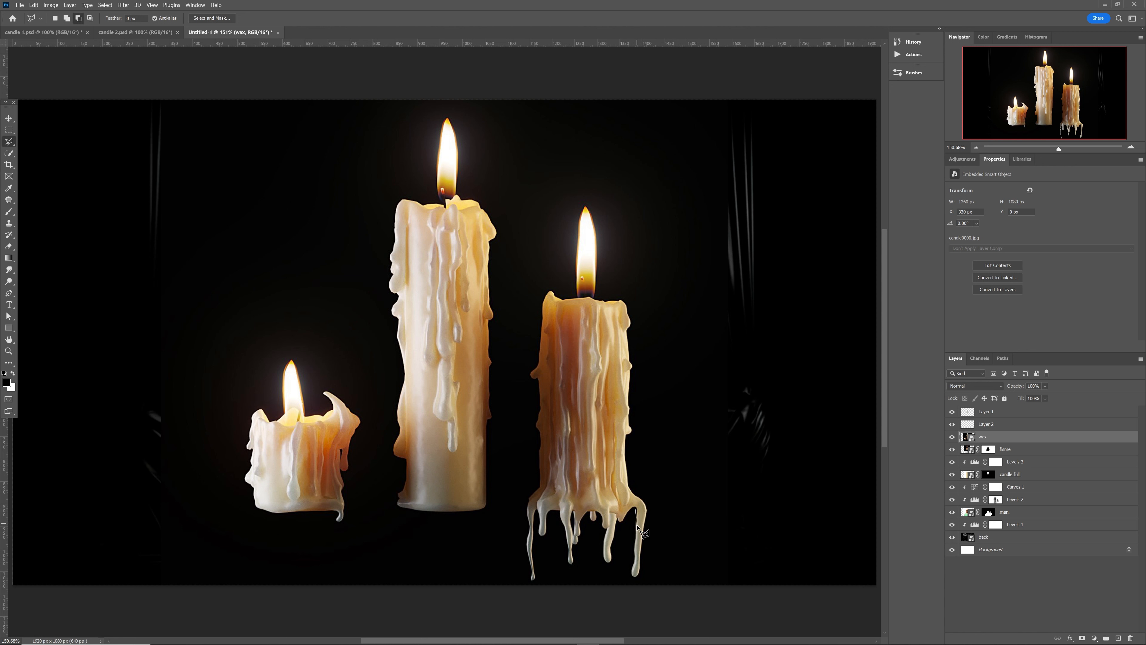
{"action": "left_click", "coordinate": [632, 577]}
{"action": "left_click", "coordinate": [647, 508]}
{"action": "left_click", "coordinate": [636, 509]}
{"action": "right_click", "coordinate": [638, 527]}
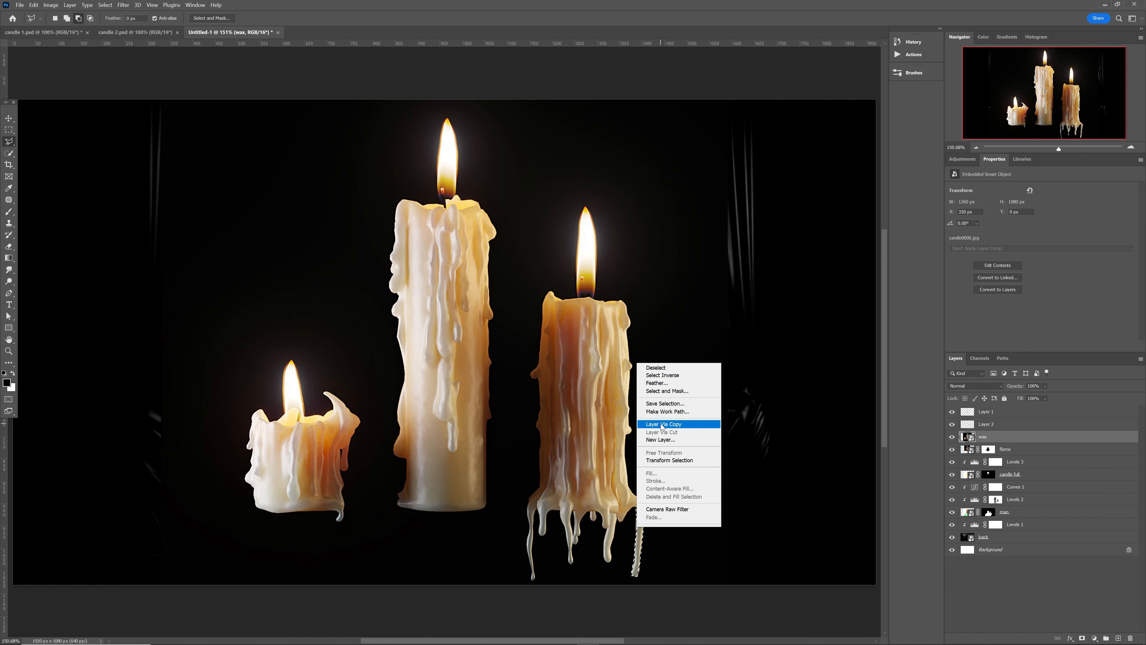
{"action": "left_click", "coordinate": [662, 425]}
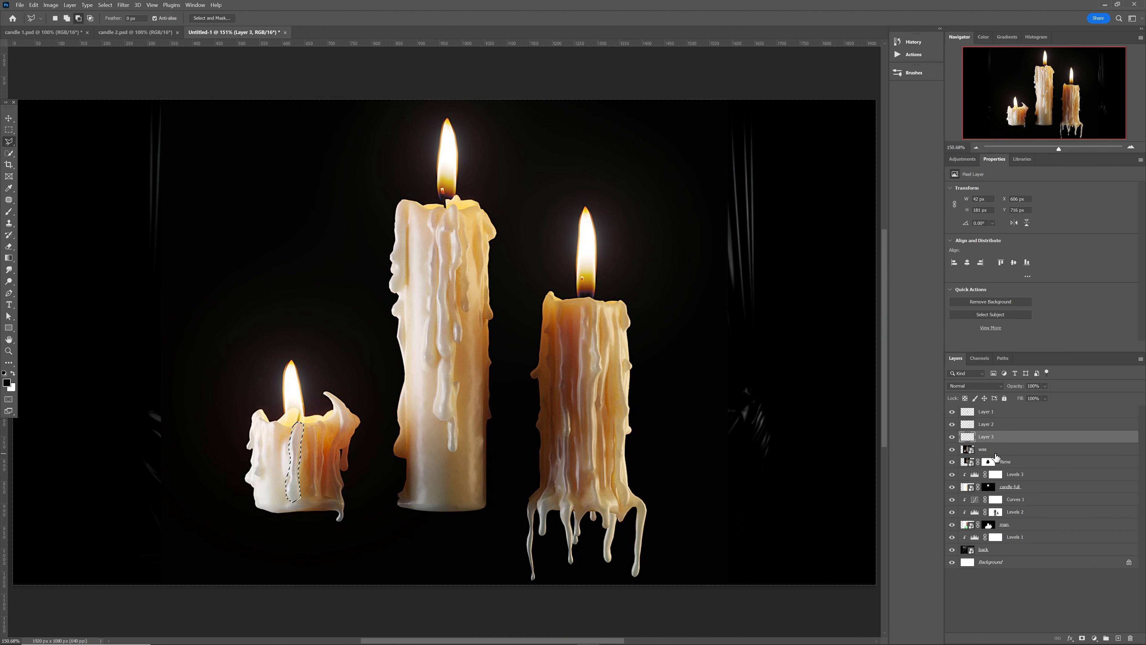
Step: Copy the selected central drip of the short candle from the wax layer to a new layer
{"action": "left_click", "coordinate": [993, 452]}
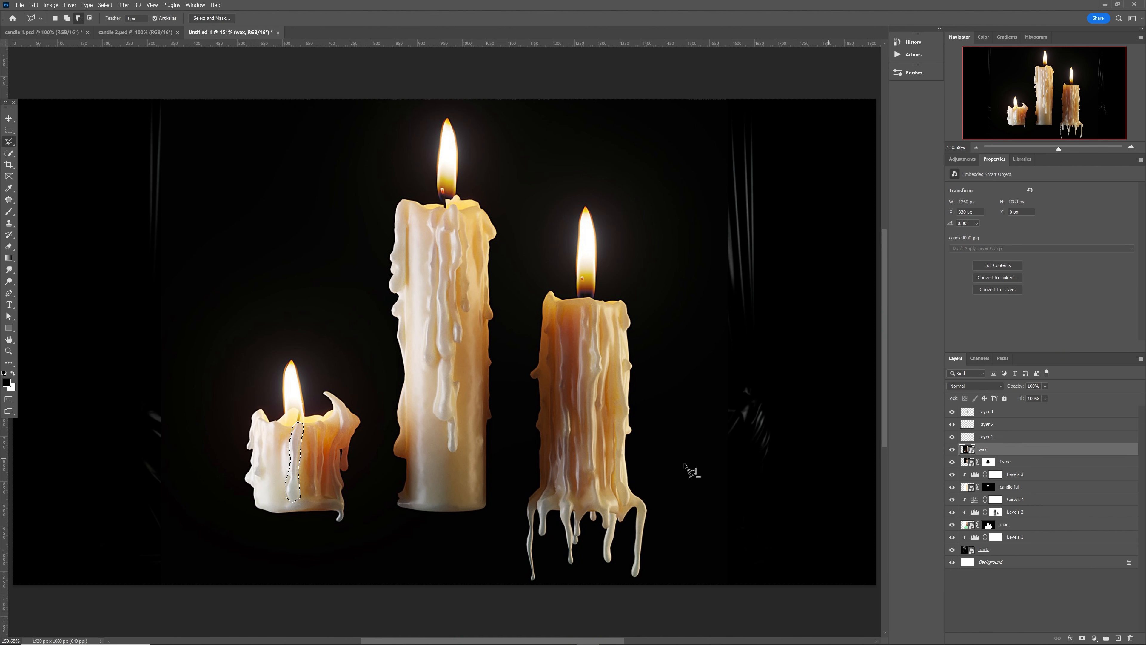
{"action": "right_click", "coordinate": [295, 451]}
{"action": "left_click", "coordinate": [330, 514]}
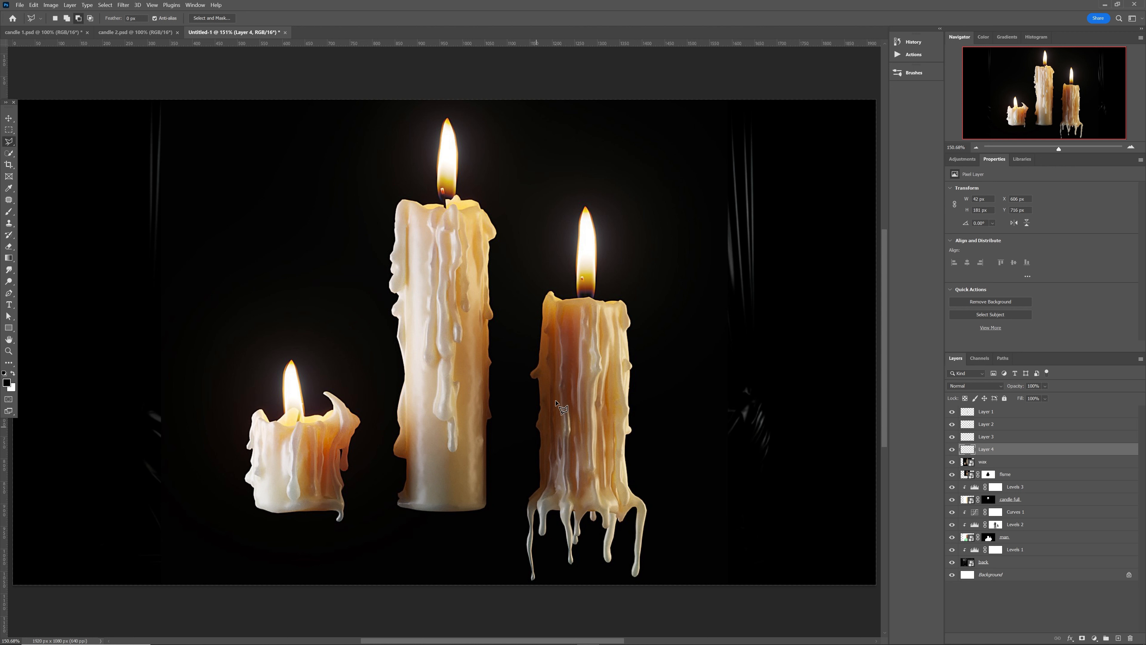
Step: Outline the thin drip running down the rightmost candle and below its base, and copy it from the wax layer to a new layer
{"action": "left_click_drag", "start_coordinate": [568, 458], "coordinate": [573, 506]}
{"action": "left_click", "coordinate": [988, 462]}
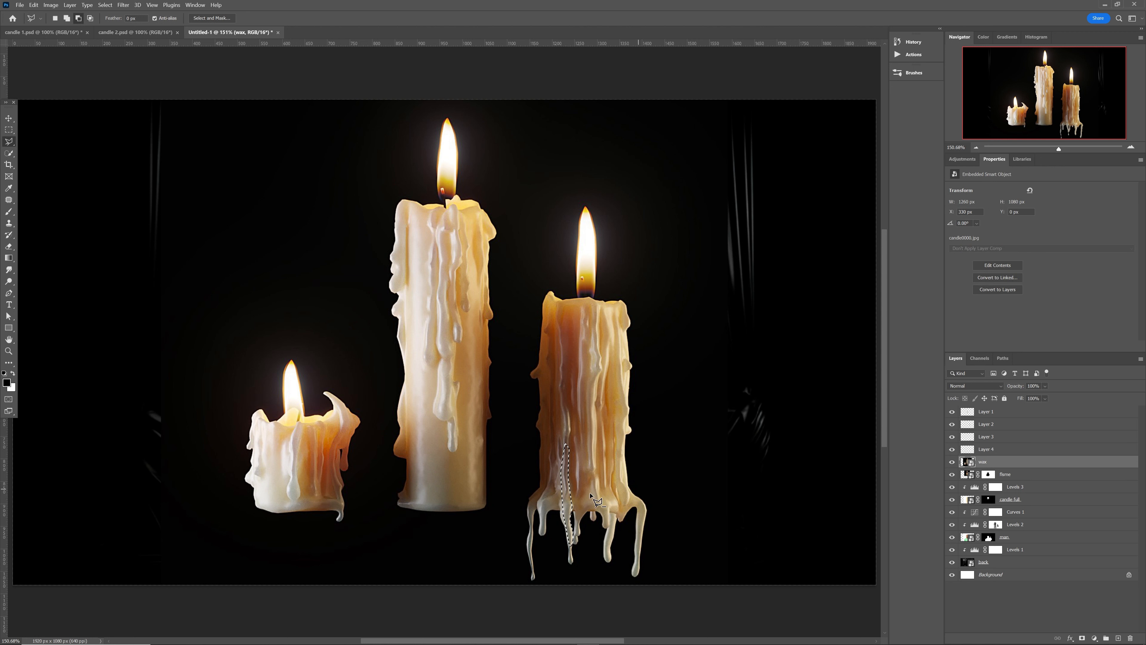
{"action": "right_click", "coordinate": [567, 487]}
{"action": "left_click", "coordinate": [594, 384]}
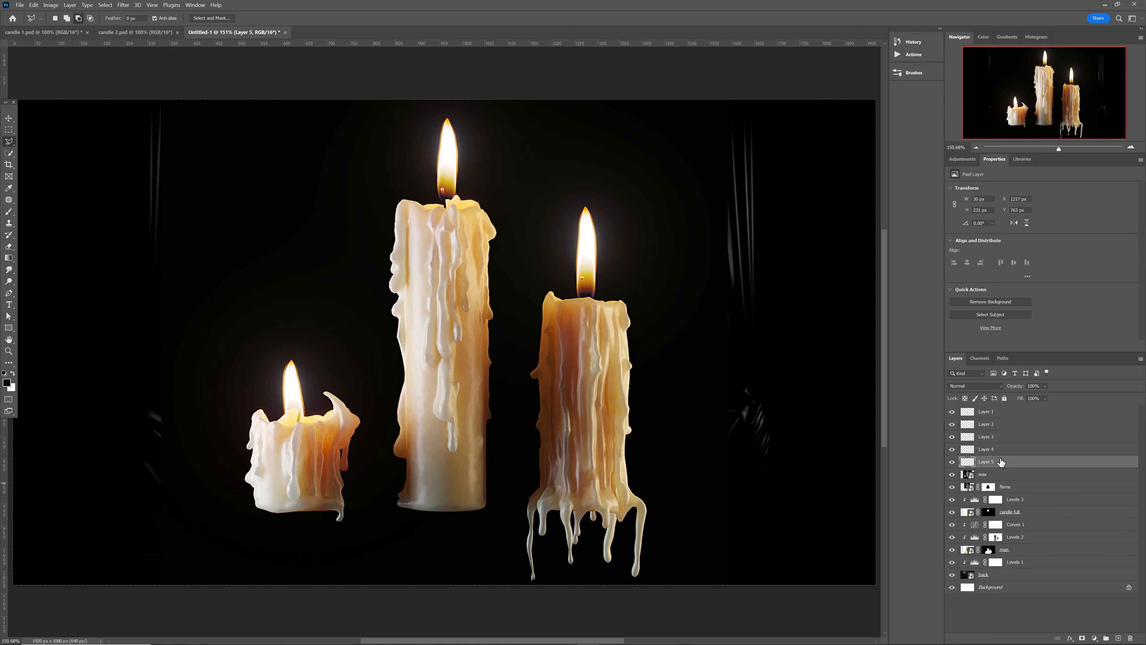
Step: Hide the wax source layer and move three copied drips onto the candle head: one at its left edge and two over the mouth
{"action": "left_click", "coordinate": [953, 475]}
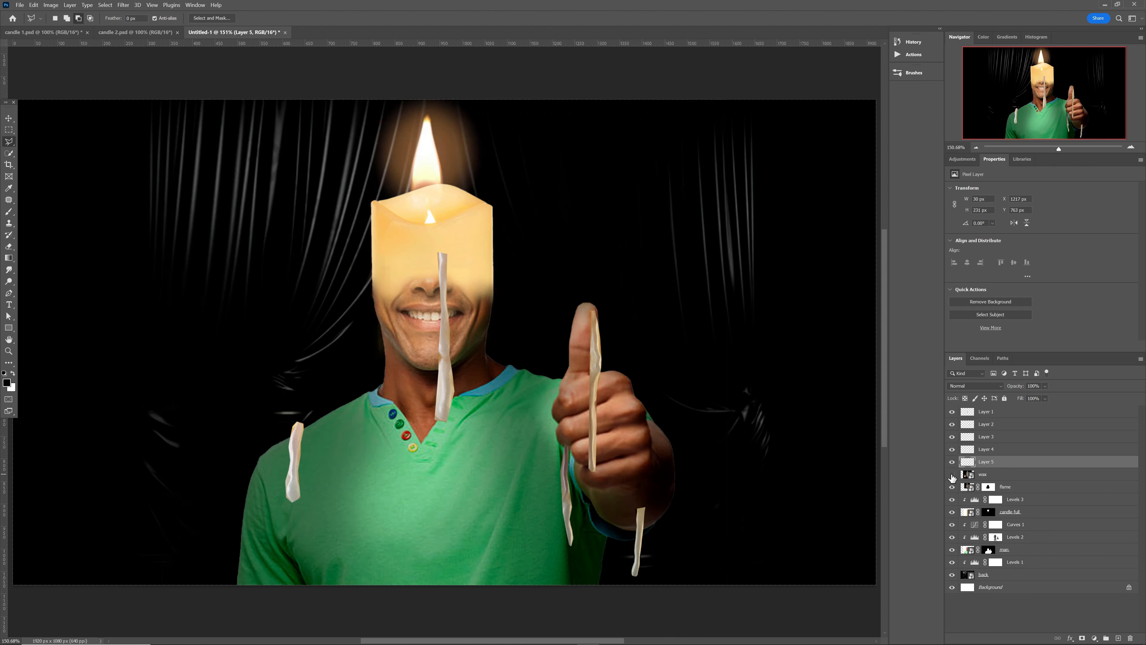
{"action": "key", "text": "v"}
{"action": "left_click", "coordinate": [446, 373]}
{"action": "left_click_drag", "start_coordinate": [446, 372], "coordinate": [418, 356]}
{"action": "left_click_drag", "start_coordinate": [293, 452], "coordinate": [372, 291]}
{"action": "left_click_drag", "start_coordinate": [596, 363], "coordinate": [458, 303]}
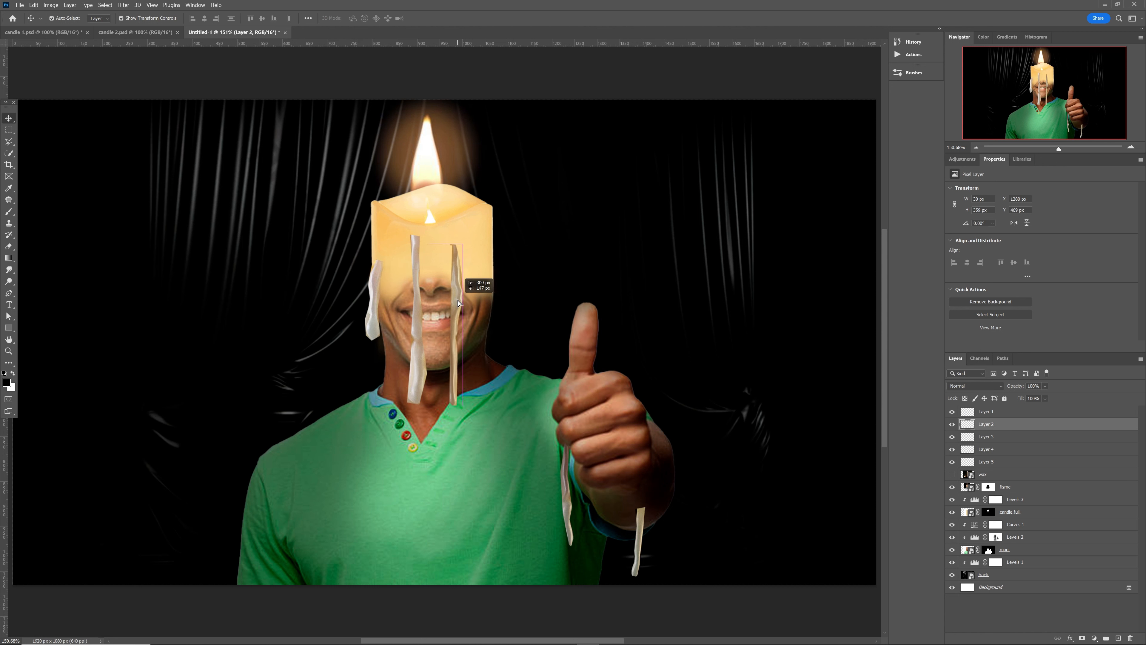
Step: Move the remaining two drips to the head's right edge and left cheek, and nudge the outer drips up against the candle
{"action": "left_click_drag", "start_coordinate": [563, 504], "coordinate": [489, 332]}
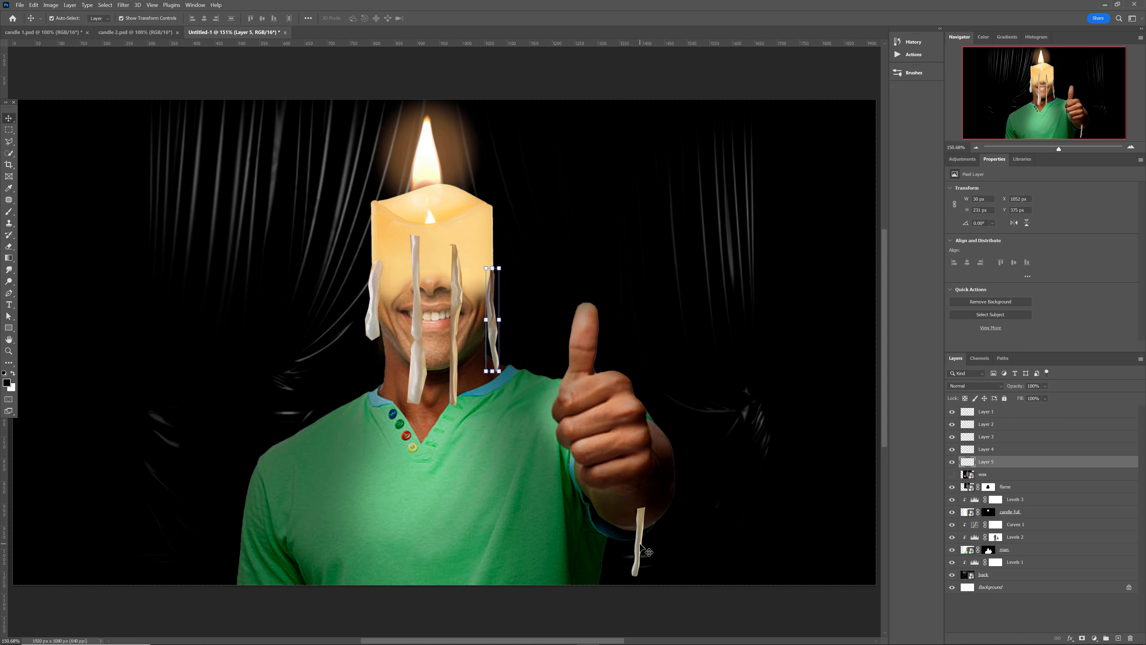
{"action": "left_click_drag", "start_coordinate": [641, 545], "coordinate": [399, 305]}
{"action": "left_click", "coordinate": [379, 307]}
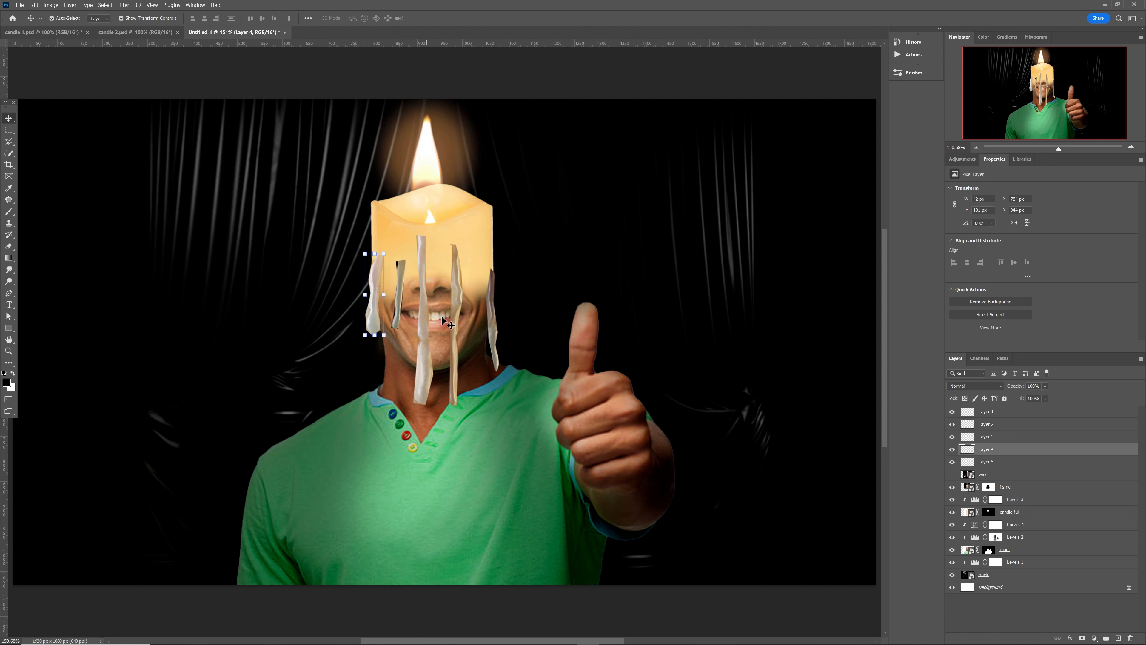
{"action": "left_click_drag", "start_coordinate": [497, 323], "coordinate": [508, 294]}
{"action": "left_click", "coordinate": [561, 337]}
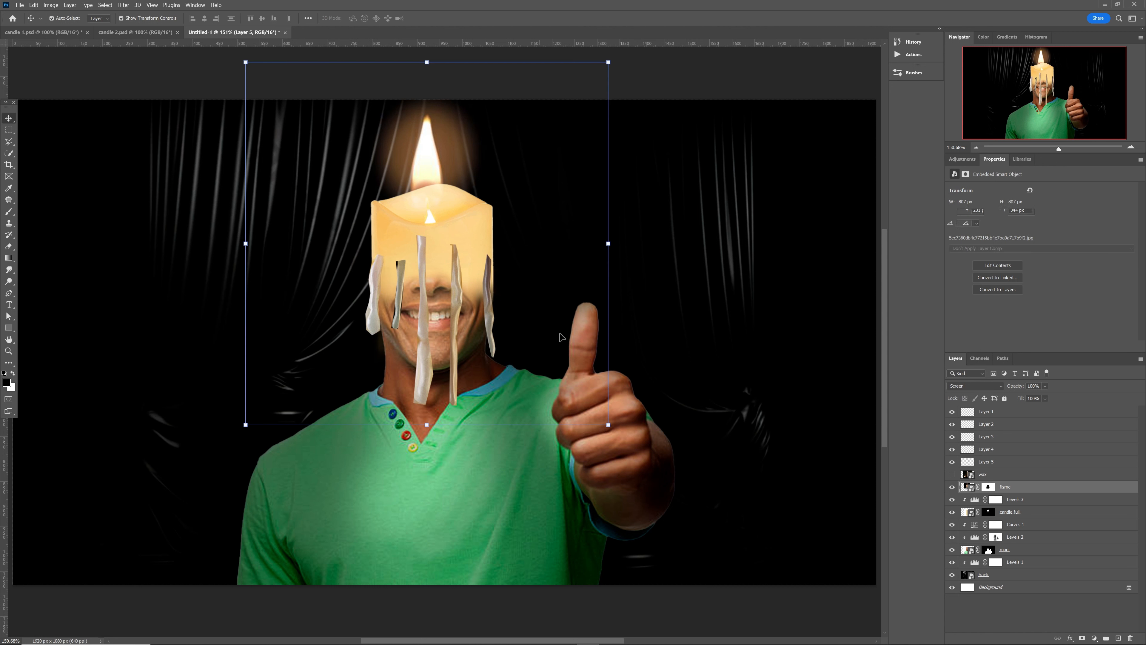
Step: Group the five drip layers, name the group "wax" and add a layer mask to it
{"action": "left_click", "coordinate": [995, 413]}
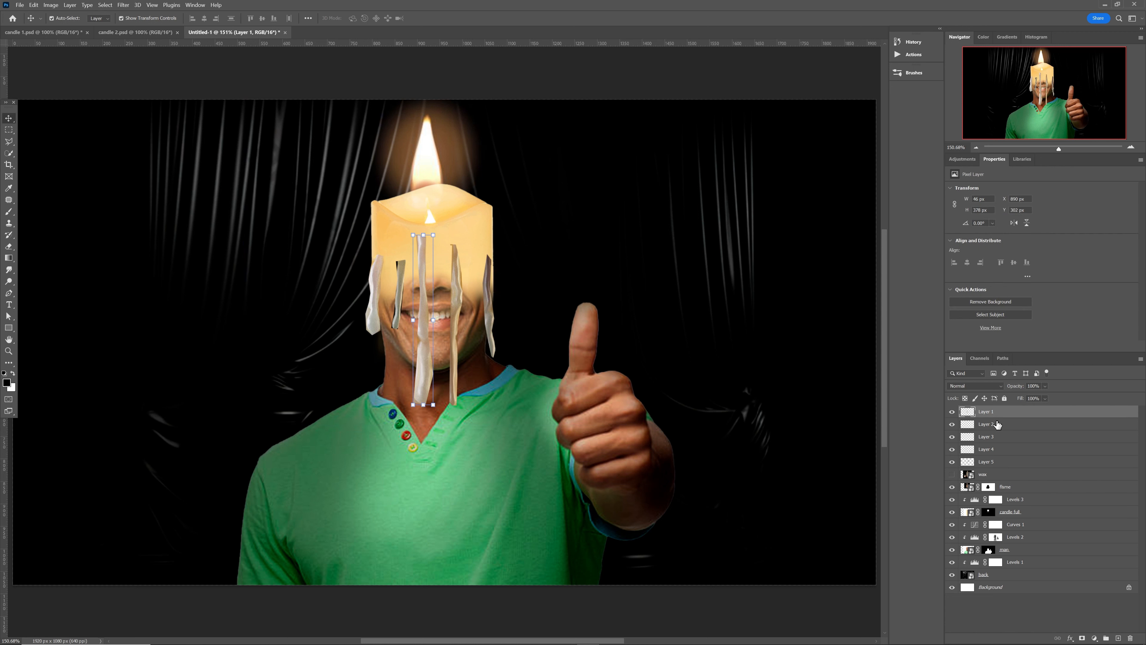
{"action": "left_click", "coordinate": [1006, 462], "text": "shift"}
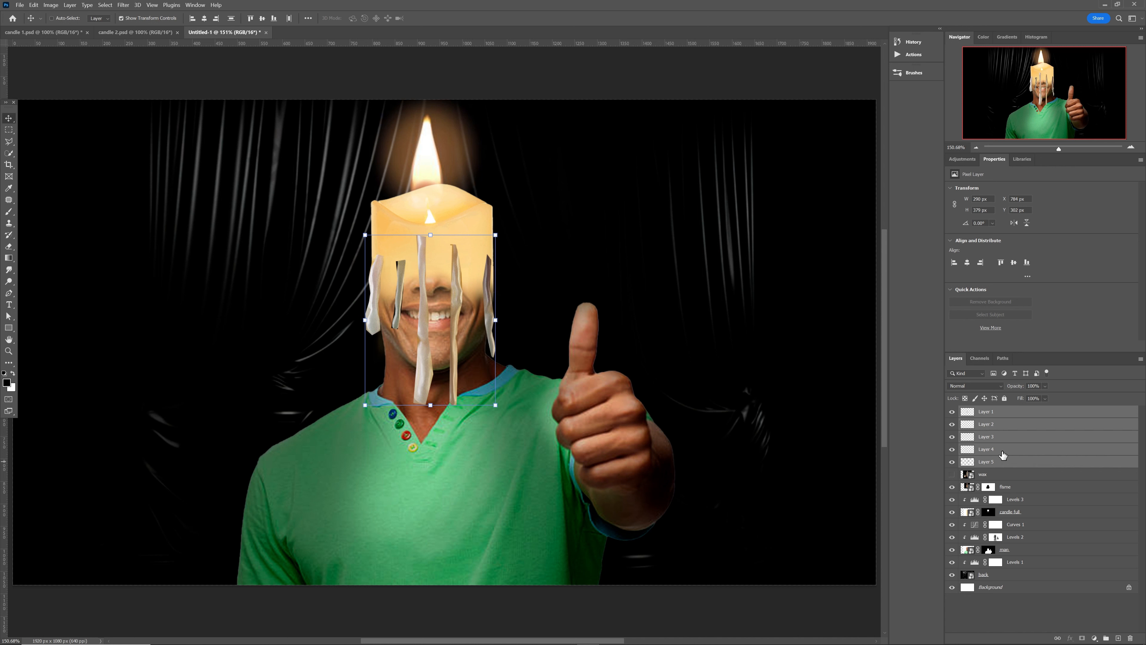
{"action": "key", "text": "ctrl+g"}
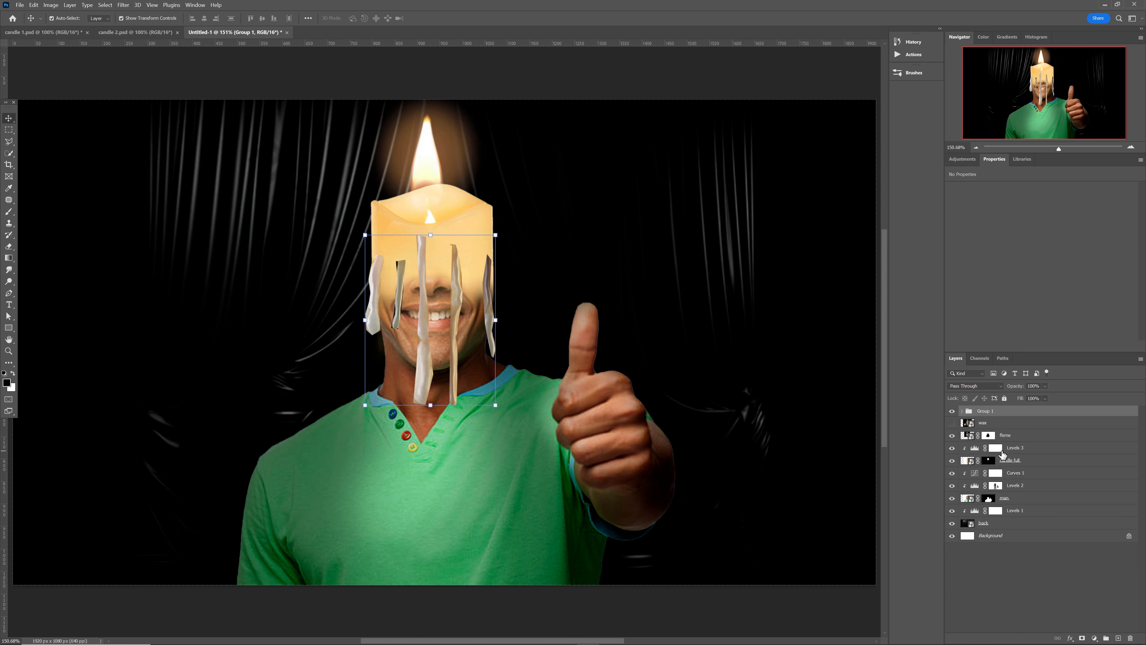
{"action": "double_click", "coordinate": [986, 410]}
{"action": "type", "text": "wax"}
{"action": "key", "text": "Return"}
{"action": "left_click", "coordinate": [1083, 638]}
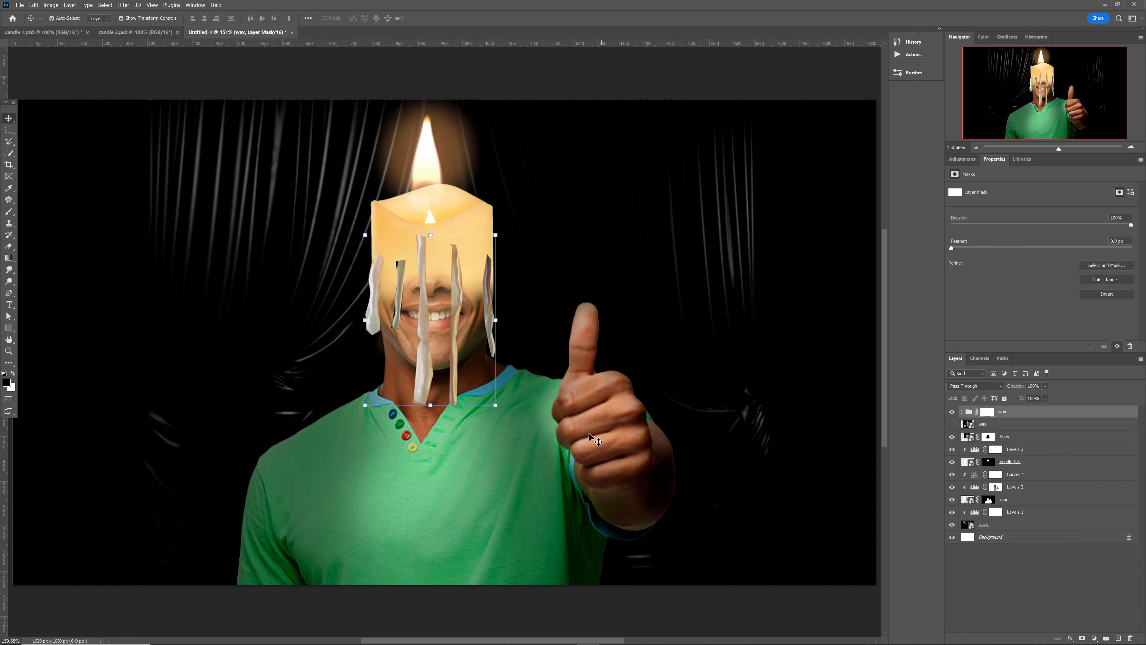
Step: Paint black on the wax group mask at 80%, then 46% opacity to clean the drips' edges and blend their tops into the candle
{"action": "key", "text": "b"}
{"action": "right_click", "coordinate": [558, 433], "text": "alt"}
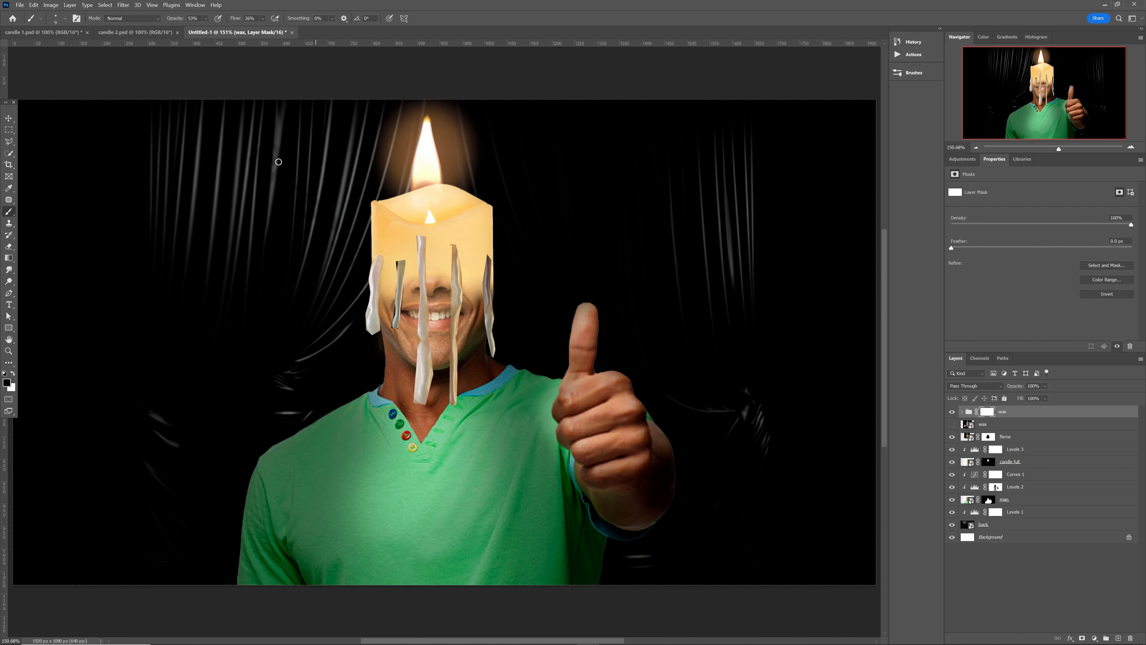
{"action": "left_click", "coordinate": [206, 18]}
{"action": "left_click_drag", "start_coordinate": [221, 27], "coordinate": [225, 27]}
{"action": "right_click", "coordinate": [454, 252], "text": "alt"}
{"action": "mouse_move", "coordinate": [454, 254]}
{"action": "left_mouse_down"}
{"action": "mouse_move", "coordinate": [458, 245]}
{"action": "mouse_move", "coordinate": [449, 258]}
{"action": "mouse_move", "coordinate": [459, 272]}
{"action": "mouse_move", "coordinate": [449, 282]}
{"action": "mouse_move", "coordinate": [442, 271]}
{"action": "mouse_move", "coordinate": [448, 313]}
{"action": "left_mouse_up"}
{"action": "left_click_drag", "start_coordinate": [460, 279], "coordinate": [463, 306]}
{"action": "left_click_drag", "start_coordinate": [460, 347], "coordinate": [458, 393]}
{"action": "mouse_move", "coordinate": [489, 262]}
{"action": "left_mouse_down"}
{"action": "mouse_move", "coordinate": [481, 296]}
{"action": "mouse_move", "coordinate": [490, 346]}
{"action": "left_mouse_up"}
{"action": "mouse_move", "coordinate": [427, 242]}
{"action": "left_mouse_down"}
{"action": "mouse_move", "coordinate": [426, 269]}
{"action": "mouse_move", "coordinate": [416, 241]}
{"action": "mouse_move", "coordinate": [422, 253]}
{"action": "left_mouse_up"}
{"action": "mouse_move", "coordinate": [414, 315]}
{"action": "left_mouse_down"}
{"action": "mouse_move", "coordinate": [432, 351]}
{"action": "mouse_move", "coordinate": [413, 399]}
{"action": "mouse_move", "coordinate": [433, 378]}
{"action": "left_mouse_up"}
{"action": "mouse_move", "coordinate": [392, 260]}
{"action": "left_mouse_down"}
{"action": "mouse_move", "coordinate": [404, 316]}
{"action": "mouse_move", "coordinate": [386, 260]}
{"action": "mouse_move", "coordinate": [381, 286]}
{"action": "mouse_move", "coordinate": [378, 259]}
{"action": "mouse_move", "coordinate": [352, 236]}
{"action": "mouse_move", "coordinate": [365, 229]}
{"action": "left_mouse_up"}
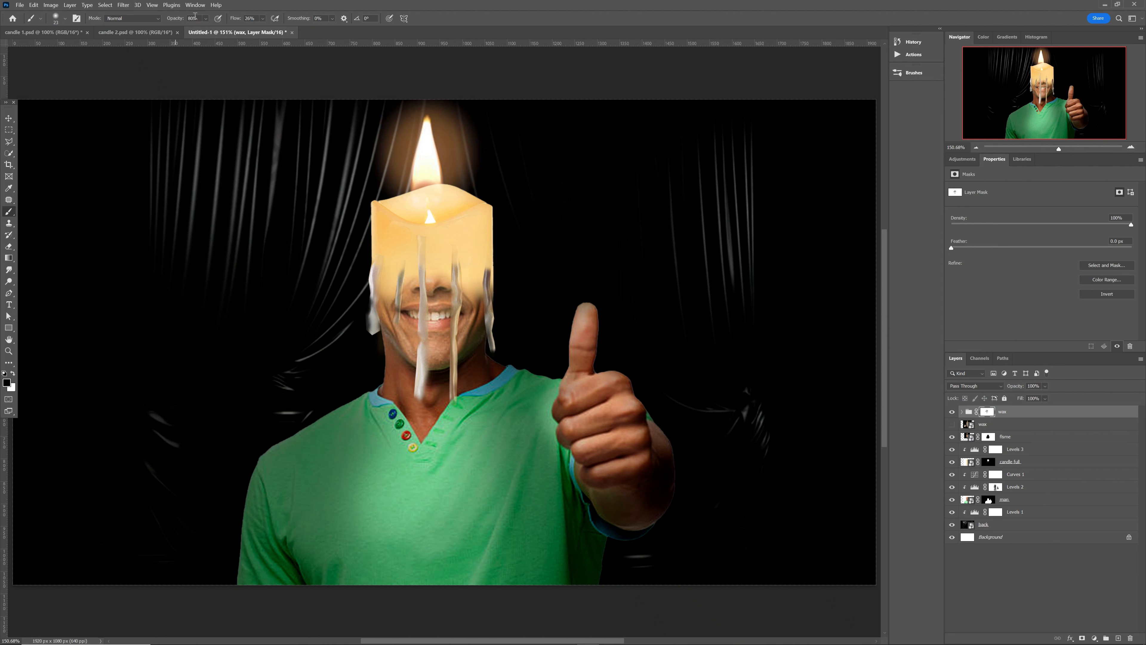
{"action": "left_click", "coordinate": [205, 19]}
{"action": "mouse_move", "coordinate": [422, 243]}
{"action": "left_mouse_down"}
{"action": "mouse_move", "coordinate": [459, 268]}
{"action": "mouse_move", "coordinate": [398, 268]}
{"action": "mouse_move", "coordinate": [408, 255]}
{"action": "mouse_move", "coordinate": [402, 269]}
{"action": "mouse_move", "coordinate": [385, 253]}
{"action": "mouse_move", "coordinate": [378, 264]}
{"action": "mouse_move", "coordinate": [402, 276]}
{"action": "mouse_move", "coordinate": [386, 267]}
{"action": "mouse_move", "coordinate": [423, 240]}
{"action": "left_mouse_up"}
Step: Add a Color Balance adjustment clipped to the wax group, with midtones at Cyan-Red +50 and Yellow-Blue -80
{"action": "left_click", "coordinate": [966, 162]}
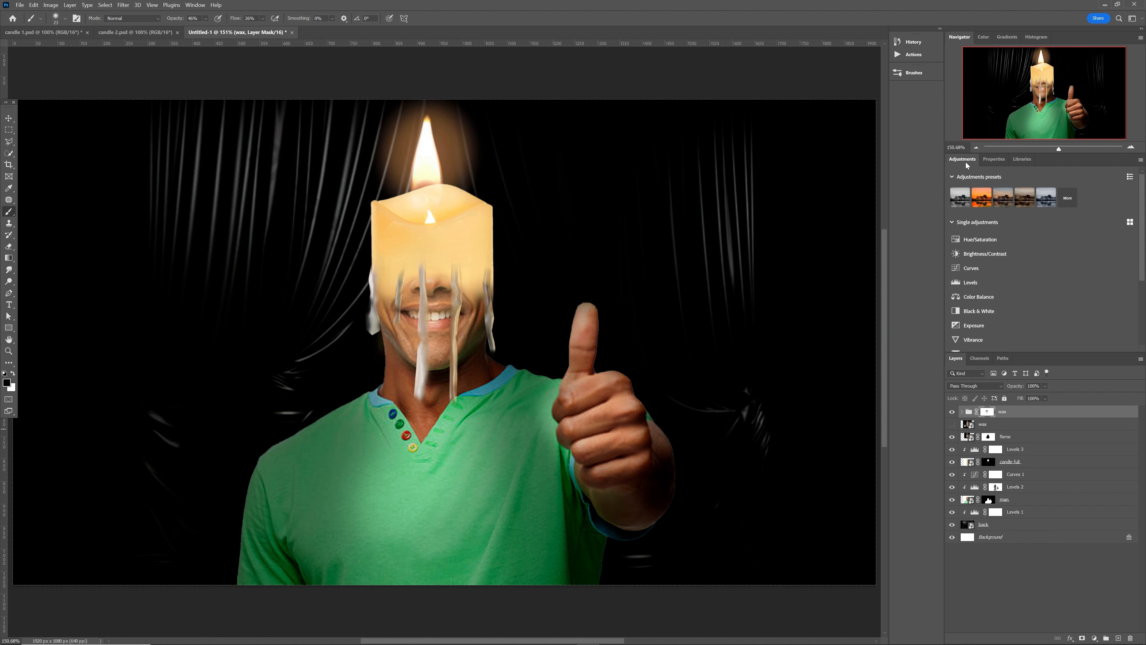
{"action": "left_click", "coordinate": [996, 297]}
{"action": "left_click", "coordinate": [1078, 346]}
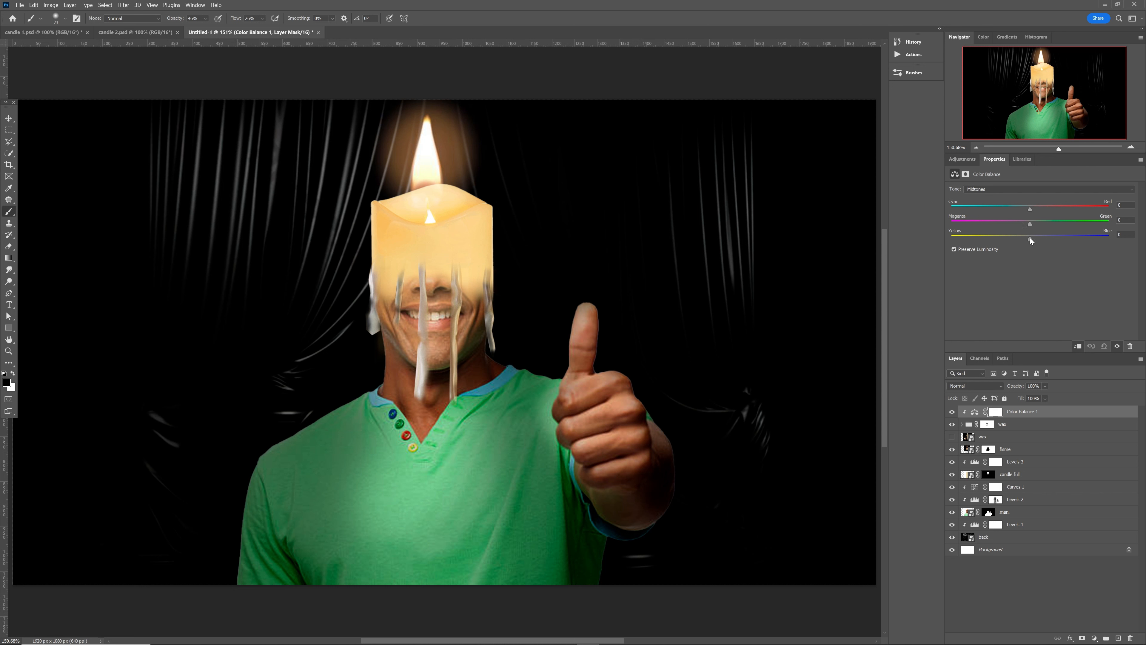
{"action": "left_click_drag", "start_coordinate": [1023, 240], "coordinate": [993, 243]}
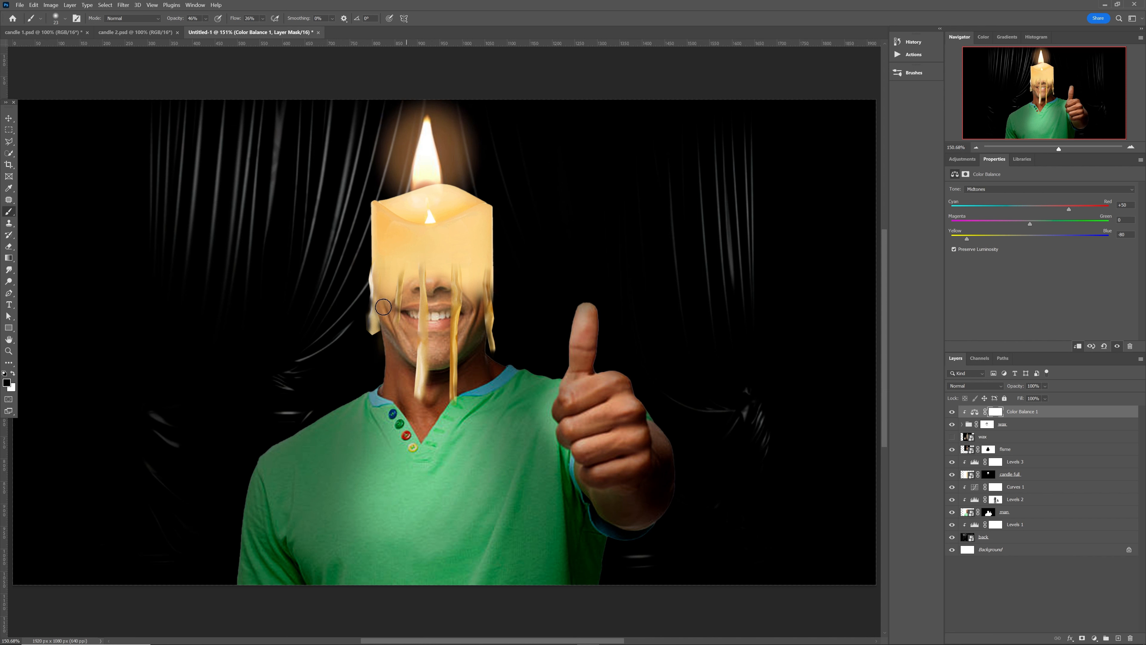
Step: Select the layer of the leftmost drip inside the wax group
{"action": "key", "text": "v"}
{"action": "left_click", "coordinate": [373, 293]}
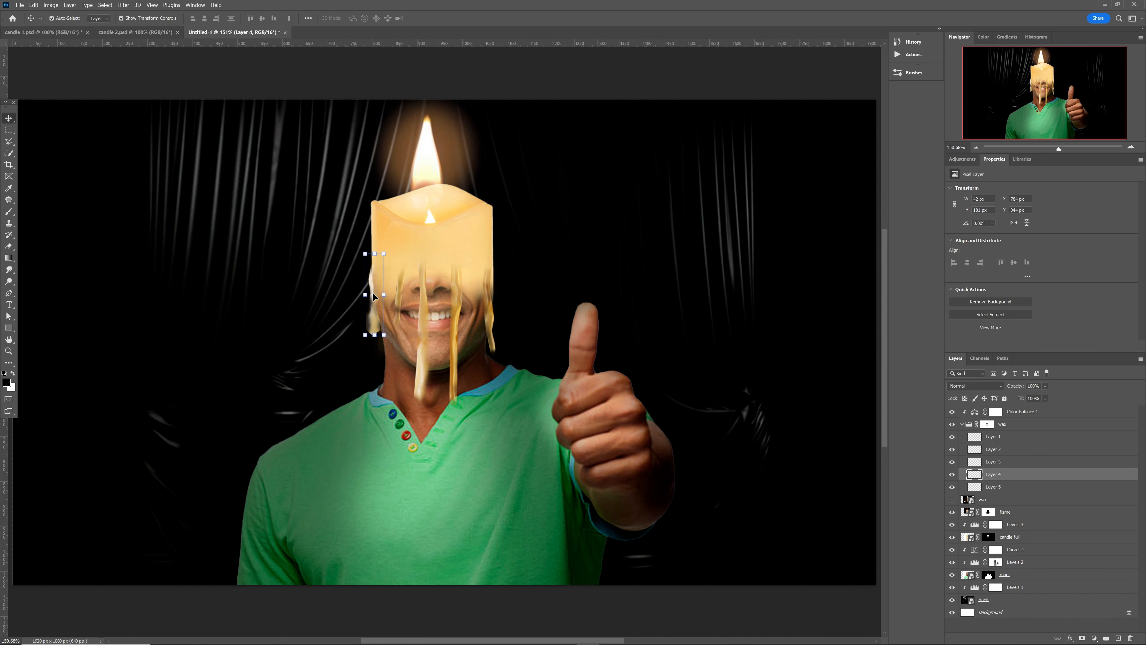
{"action": "left_click", "coordinate": [963, 159]}
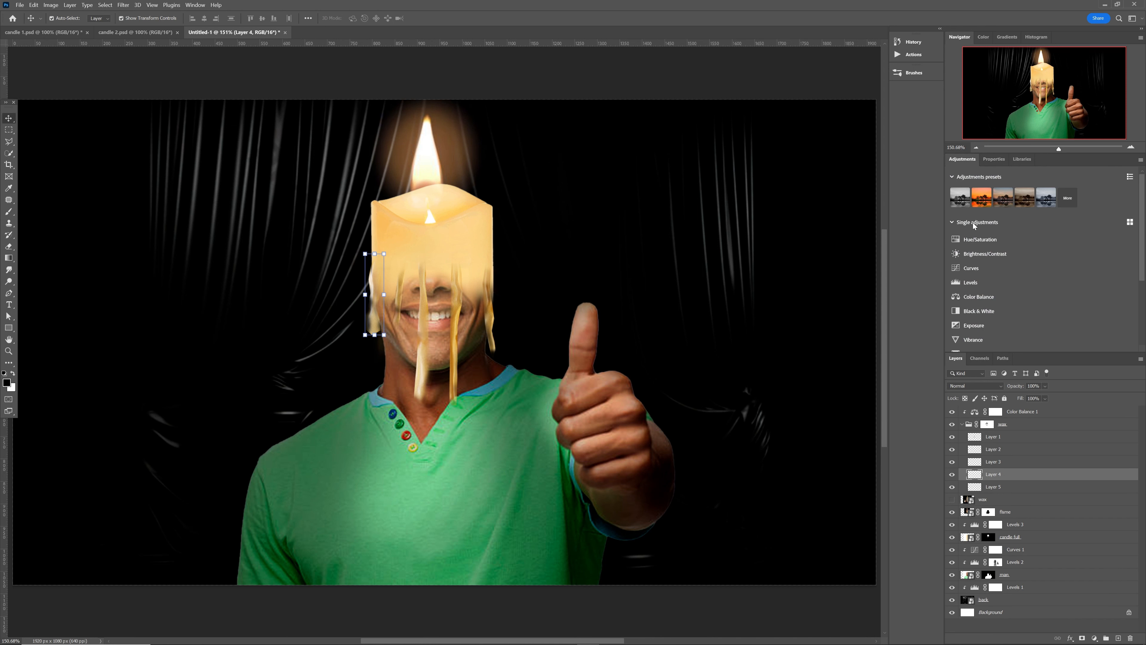
{"action": "left_click", "coordinate": [988, 297]}
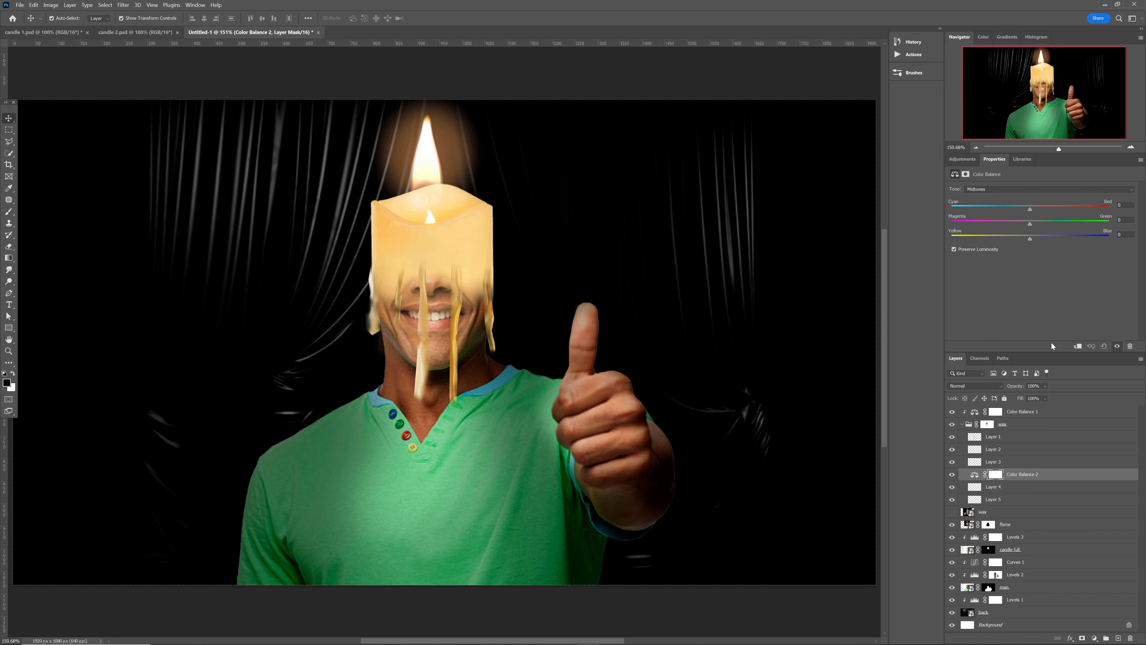
{"action": "left_click", "coordinate": [1077, 346]}
{"action": "key", "text": "Delete"}
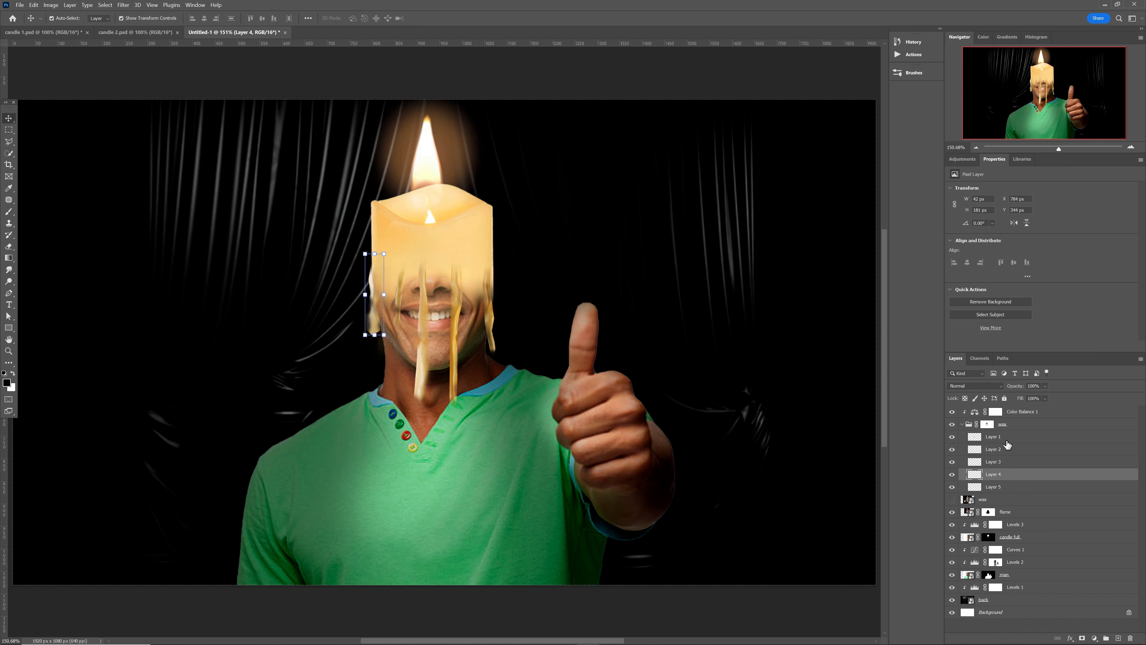
Step: Add a Levels adjustment clipped to the leftmost drip and raise its black input level to darken the wax
{"action": "left_click", "coordinate": [959, 159]}
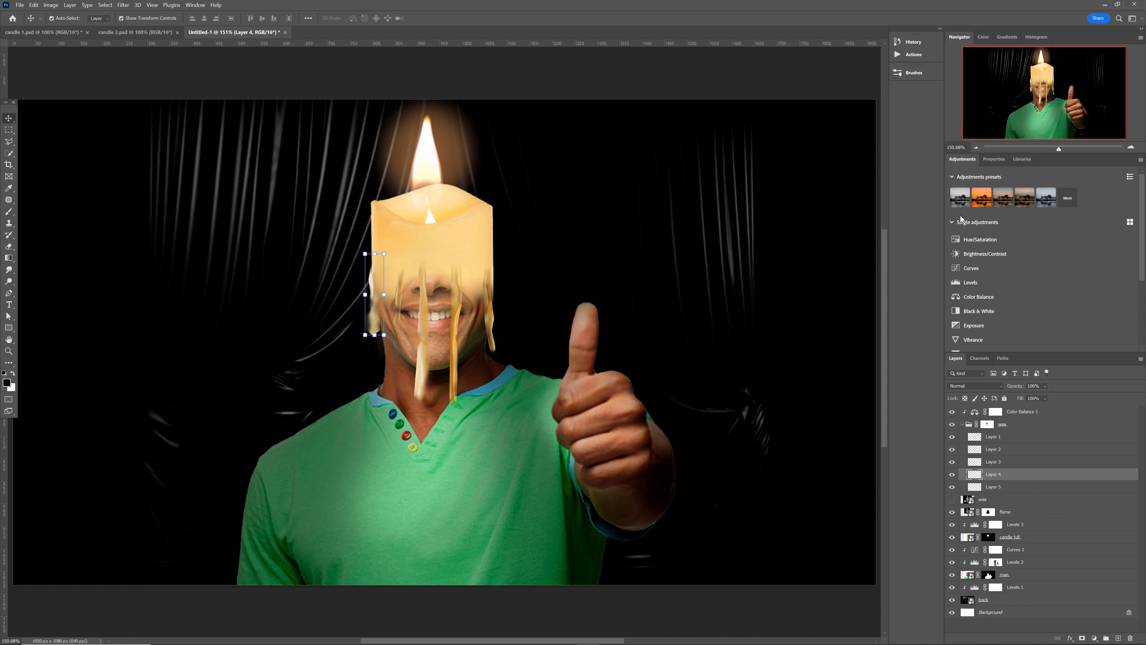
{"action": "left_click", "coordinate": [982, 286]}
{"action": "left_click", "coordinate": [1077, 347]}
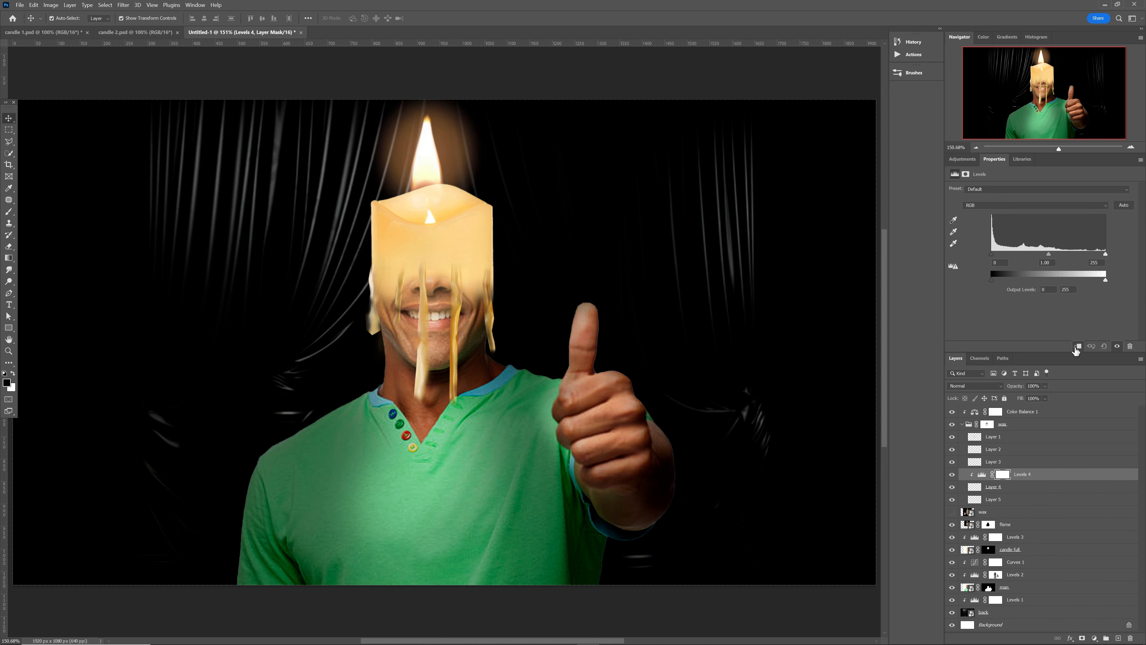
{"action": "left_click_drag", "start_coordinate": [992, 256], "coordinate": [1021, 259]}
Step: Paint black at 80% opacity on the wax group mask along the leftmost drip's outer edge and the central drip's lower end
{"action": "left_click", "coordinate": [987, 424]}
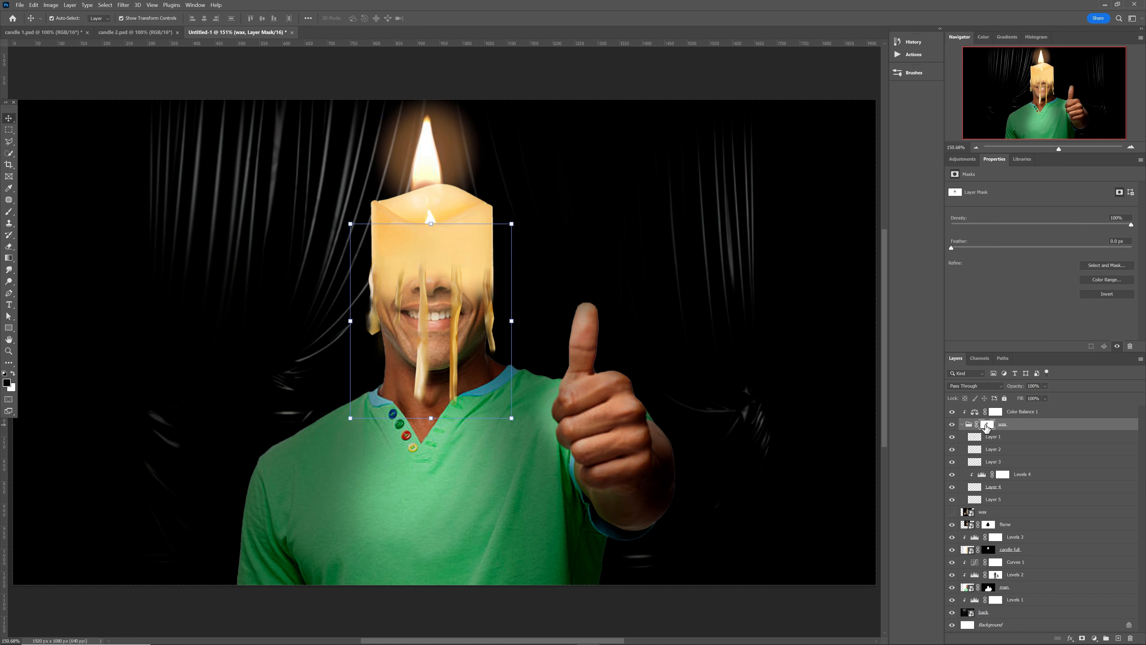
{"action": "key", "text": "b"}
{"action": "left_click", "coordinate": [205, 18]}
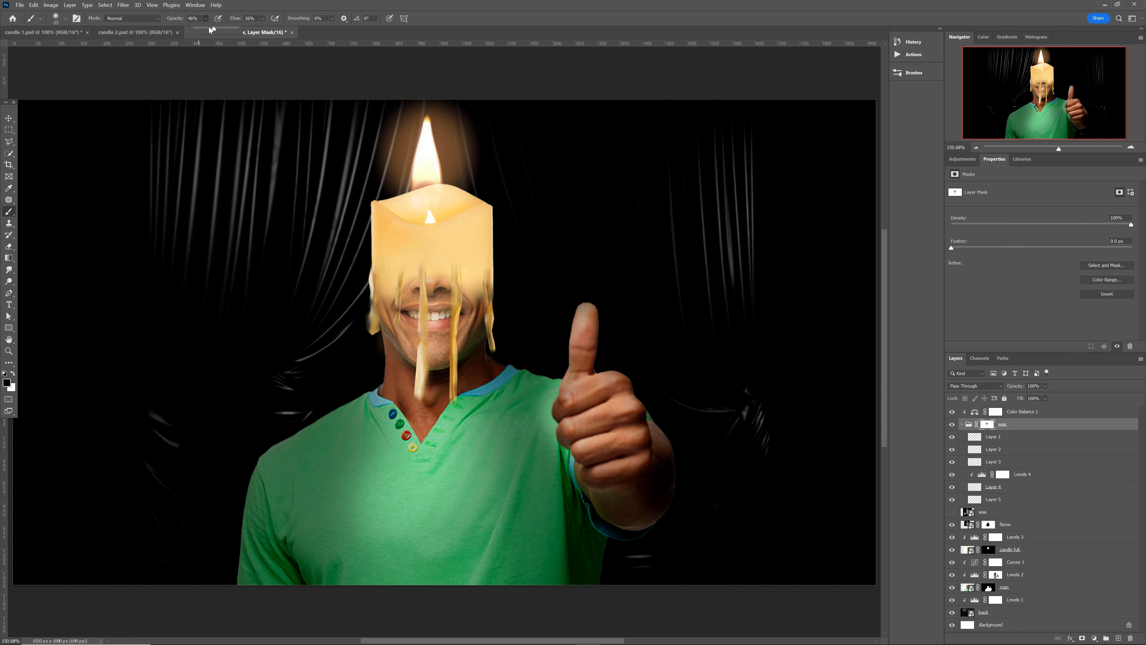
{"action": "left_click_drag", "start_coordinate": [211, 30], "coordinate": [228, 29]}
{"action": "left_click_drag", "start_coordinate": [363, 271], "coordinate": [365, 327]}
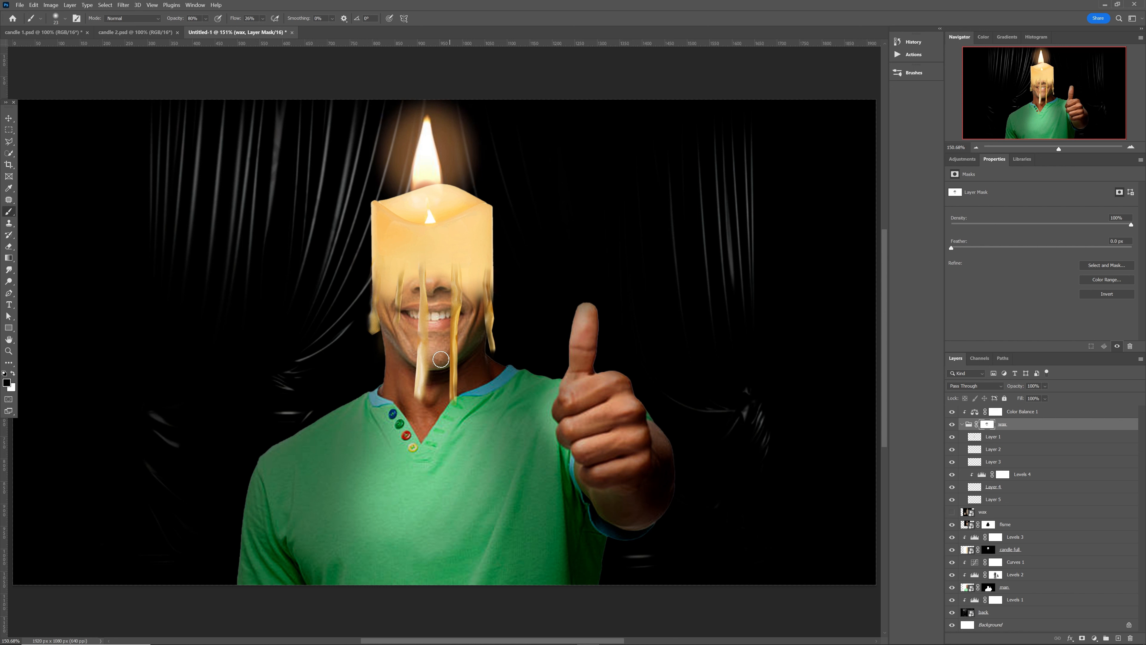
{"action": "mouse_move", "coordinate": [429, 374]}
{"action": "left_mouse_down"}
{"action": "mouse_move", "coordinate": [424, 402]}
{"action": "mouse_move", "coordinate": [429, 380]}
{"action": "mouse_move", "coordinate": [411, 404]}
{"action": "left_mouse_up"}
Step: Add a Levels adjustment clipped to the central drip's layer in the wax group and raise its black input level to about 48
{"action": "key", "text": "v"}
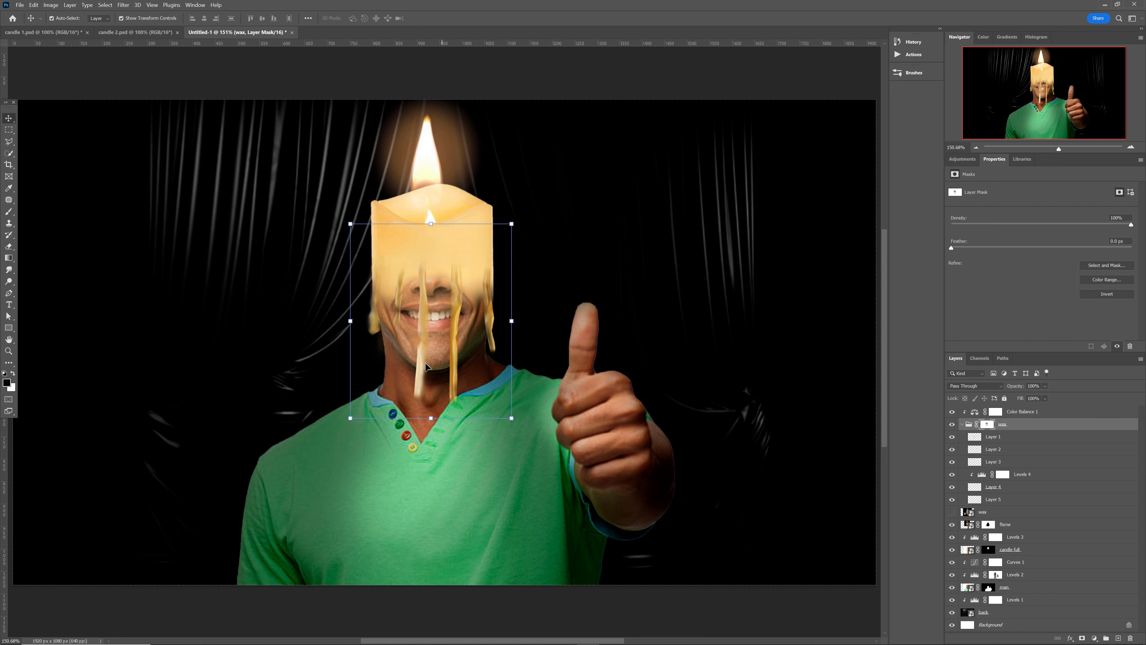
{"action": "left_click", "coordinate": [424, 361]}
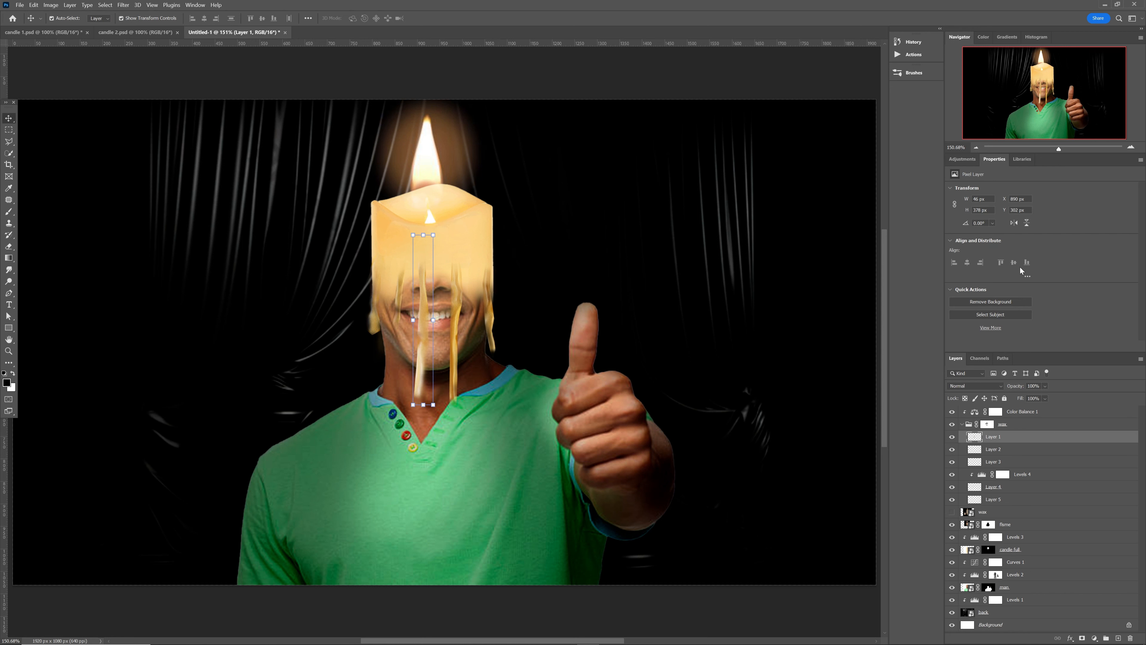
{"action": "left_click", "coordinate": [972, 164]}
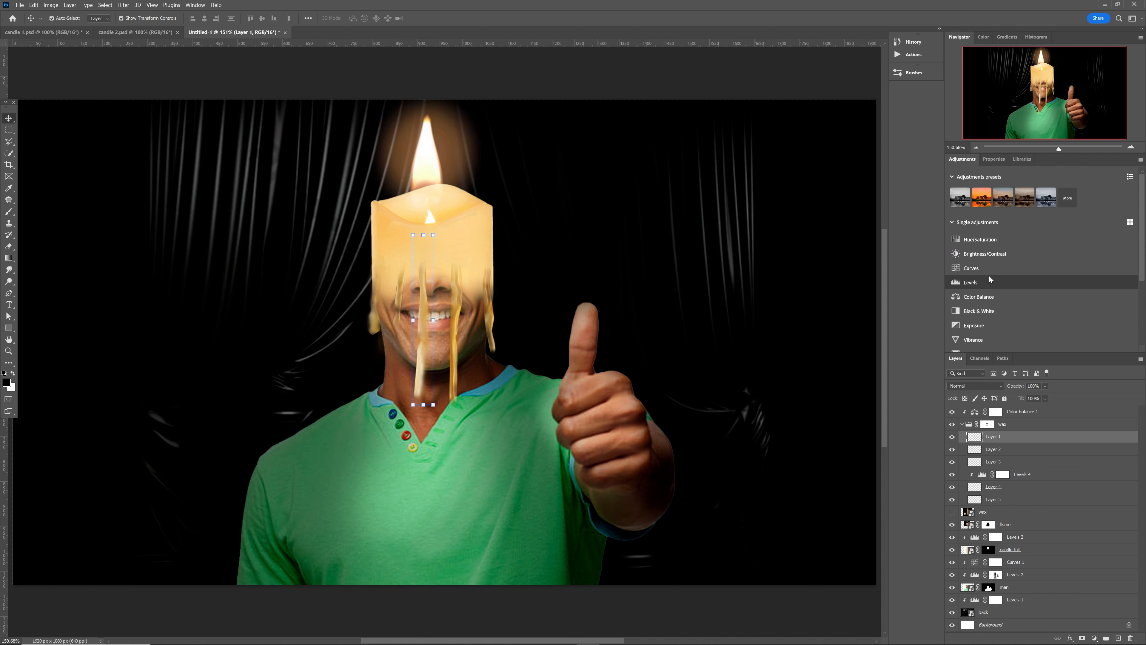
{"action": "left_click", "coordinate": [989, 276]}
{"action": "left_click", "coordinate": [1079, 346]}
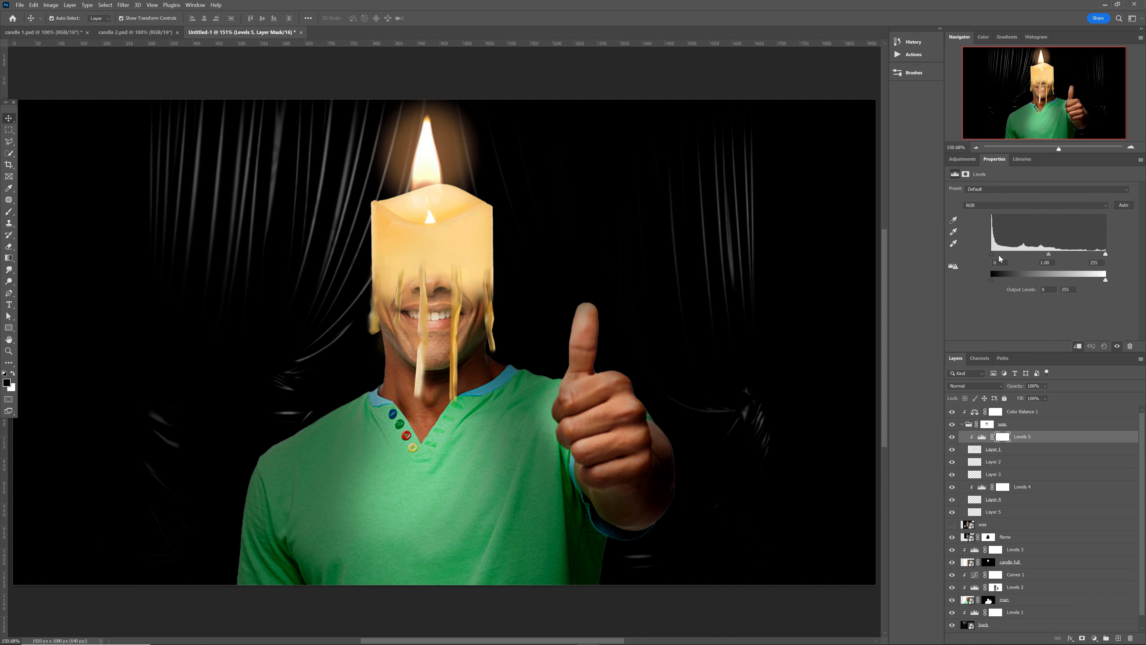
{"action": "left_click_drag", "start_coordinate": [992, 255], "coordinate": [1014, 254]}
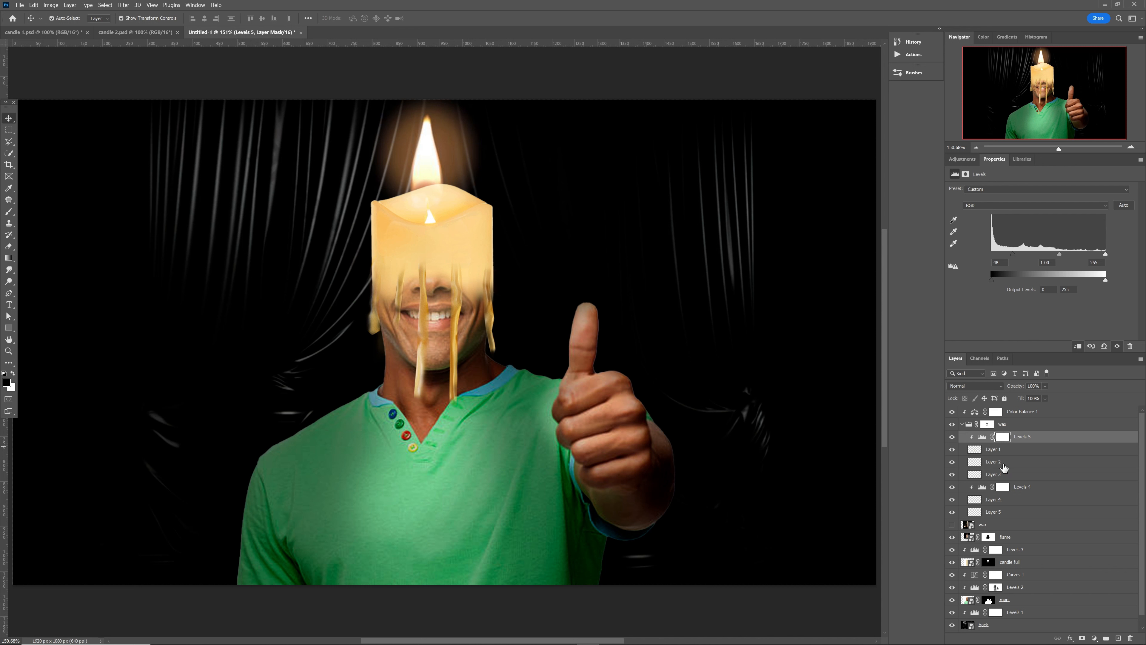
Step: Create a new layer above the Color Balance adjustment and paint over the lower face with a large soft black brush at 48% opacity
{"action": "left_click", "coordinate": [1058, 412]}
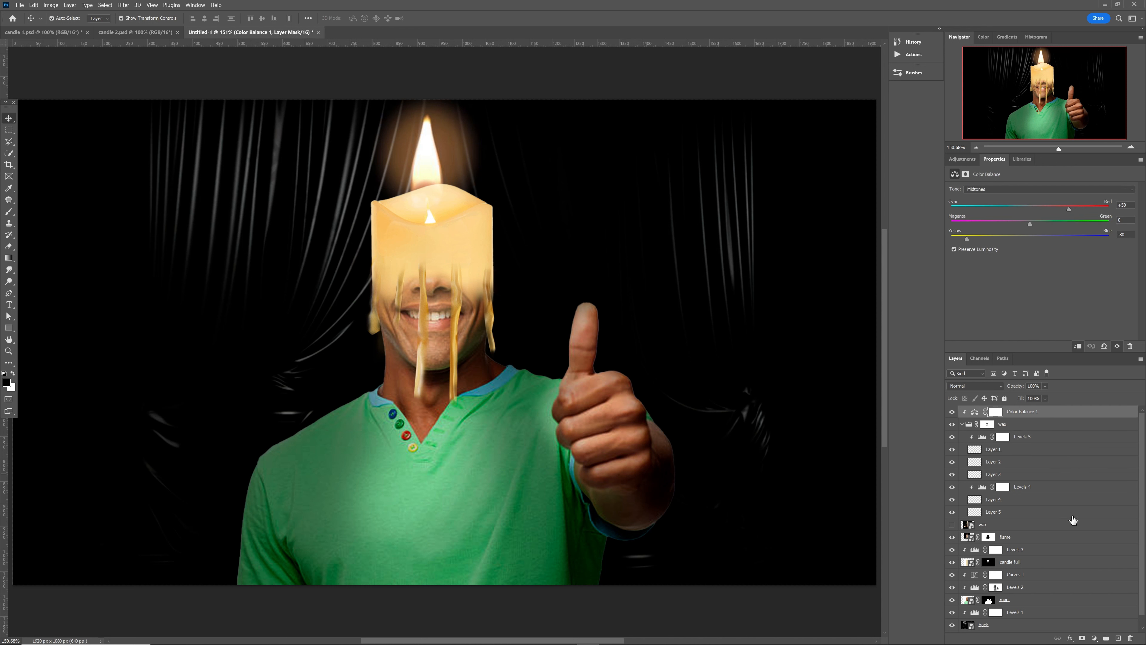
{"action": "left_click", "coordinate": [1119, 638]}
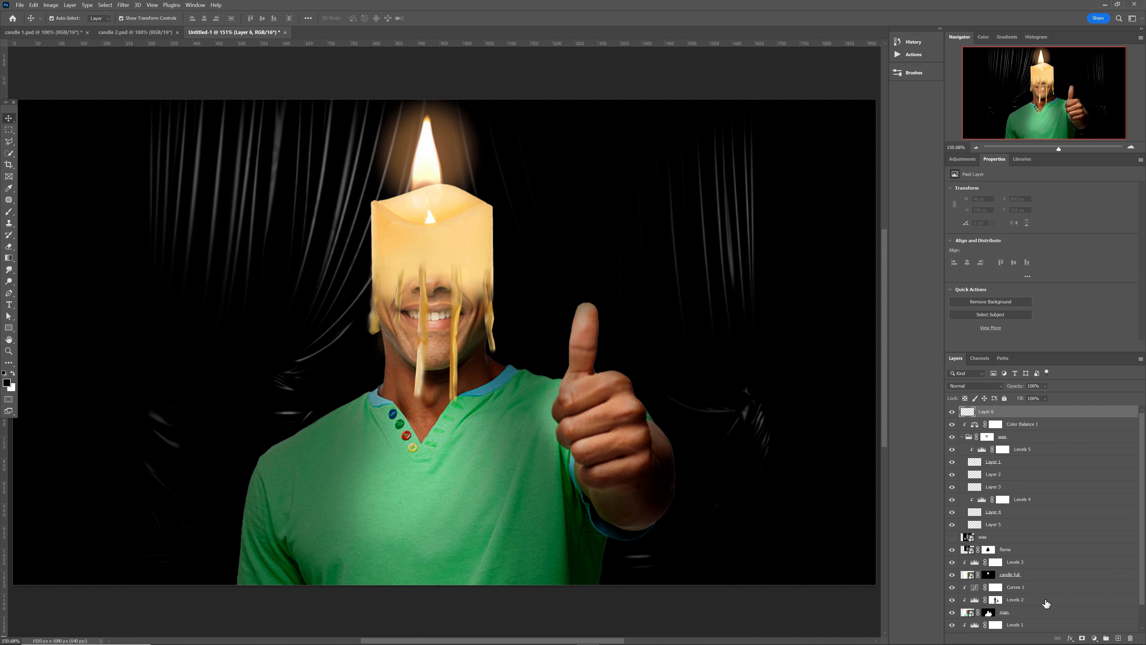
{"action": "key", "text": "b"}
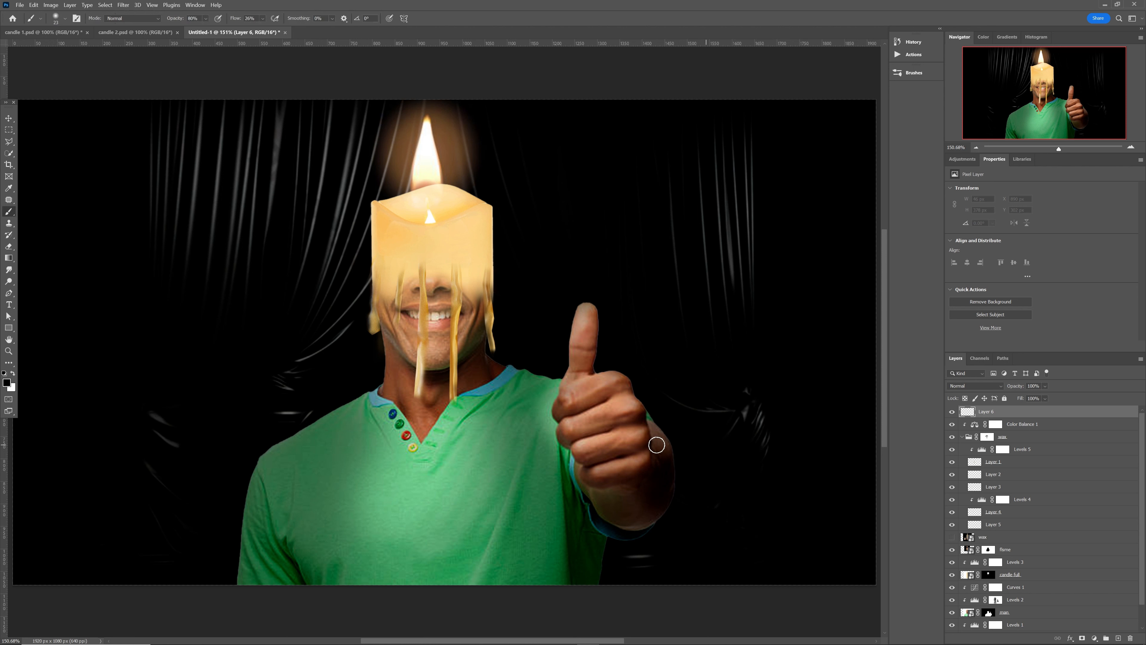
{"action": "left_click_drag", "start_coordinate": [563, 422], "coordinate": [674, 446]}
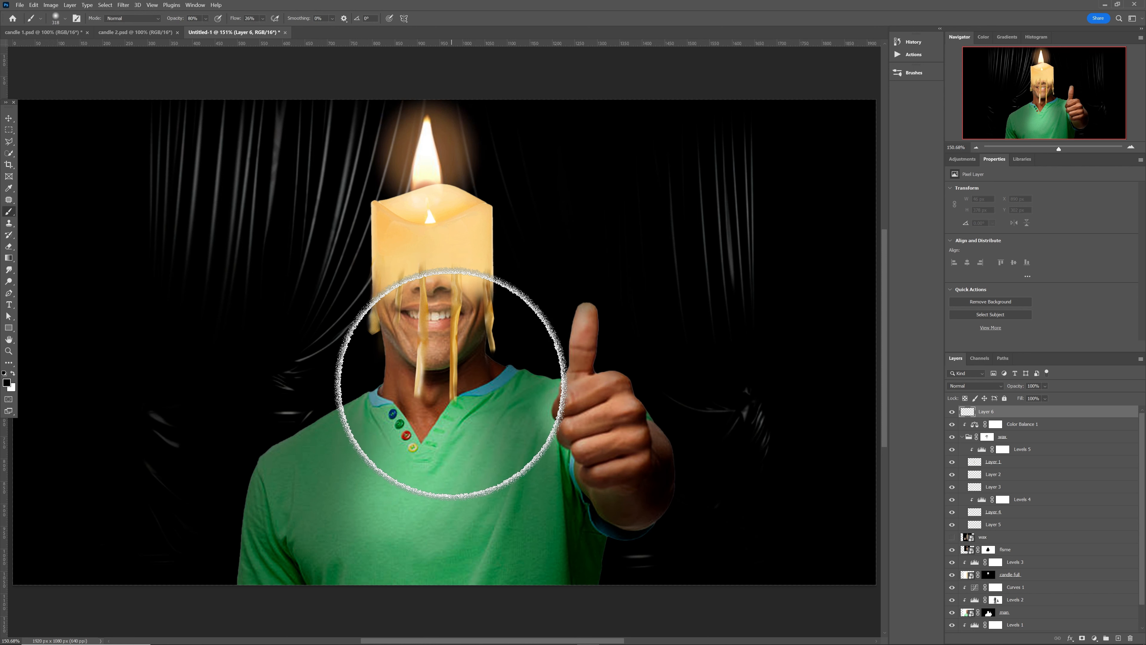
{"action": "left_click", "coordinate": [205, 18]}
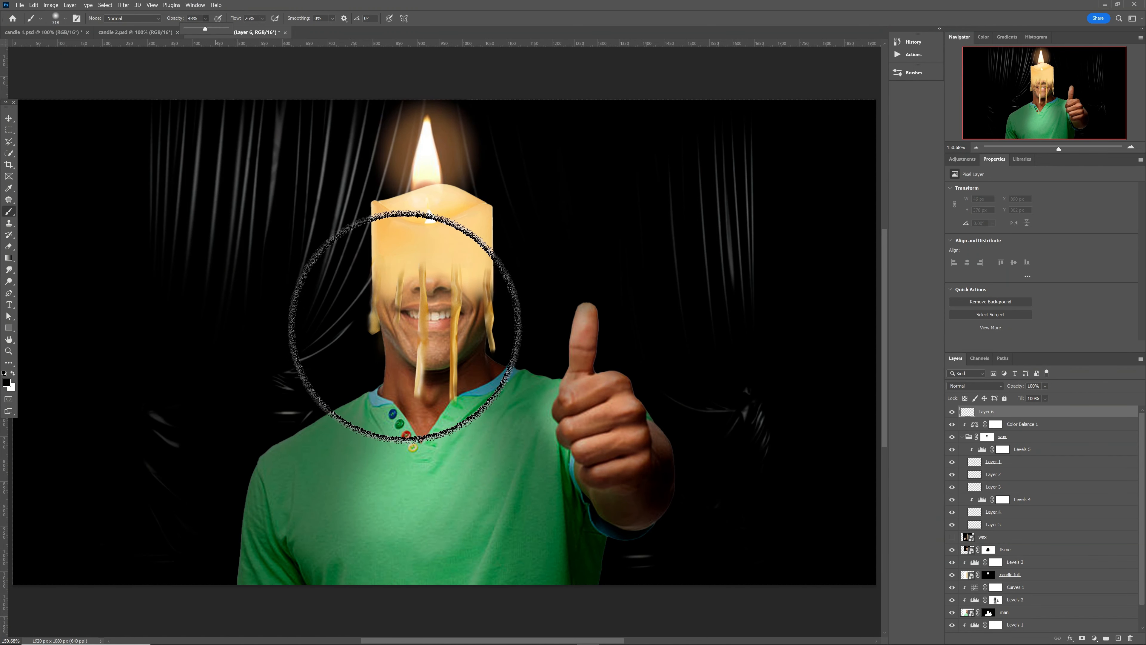
{"action": "mouse_move", "coordinate": [409, 325]}
{"action": "left_mouse_down"}
{"action": "mouse_move", "coordinate": [395, 339]}
{"action": "mouse_move", "coordinate": [457, 334]}
{"action": "mouse_move", "coordinate": [399, 392]}
{"action": "mouse_move", "coordinate": [453, 343]}
{"action": "left_mouse_up"}
Step: Shade the lower part of the shirt and the chest up to the chin with large black strokes on the new layer
{"action": "left_click_drag", "start_coordinate": [248, 536], "coordinate": [240, 581]}
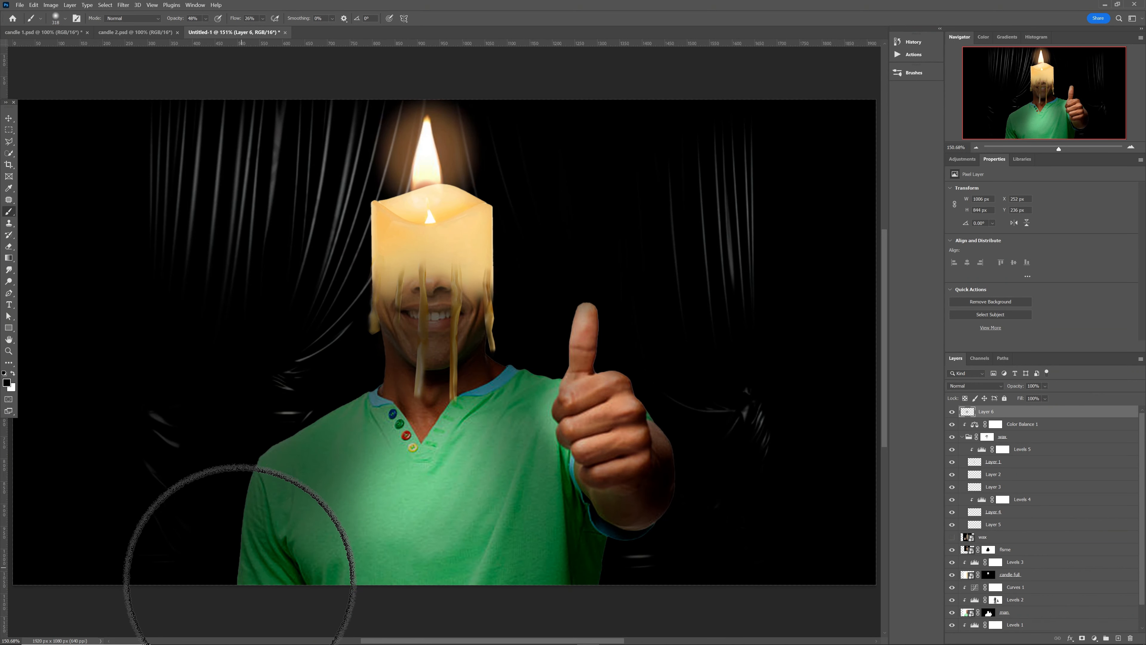
{"action": "key", "text": "ctrl+z"}
{"action": "left_click_drag", "start_coordinate": [488, 537], "coordinate": [461, 618]}
{"action": "left_click_drag", "start_coordinate": [361, 517], "coordinate": [337, 476]}
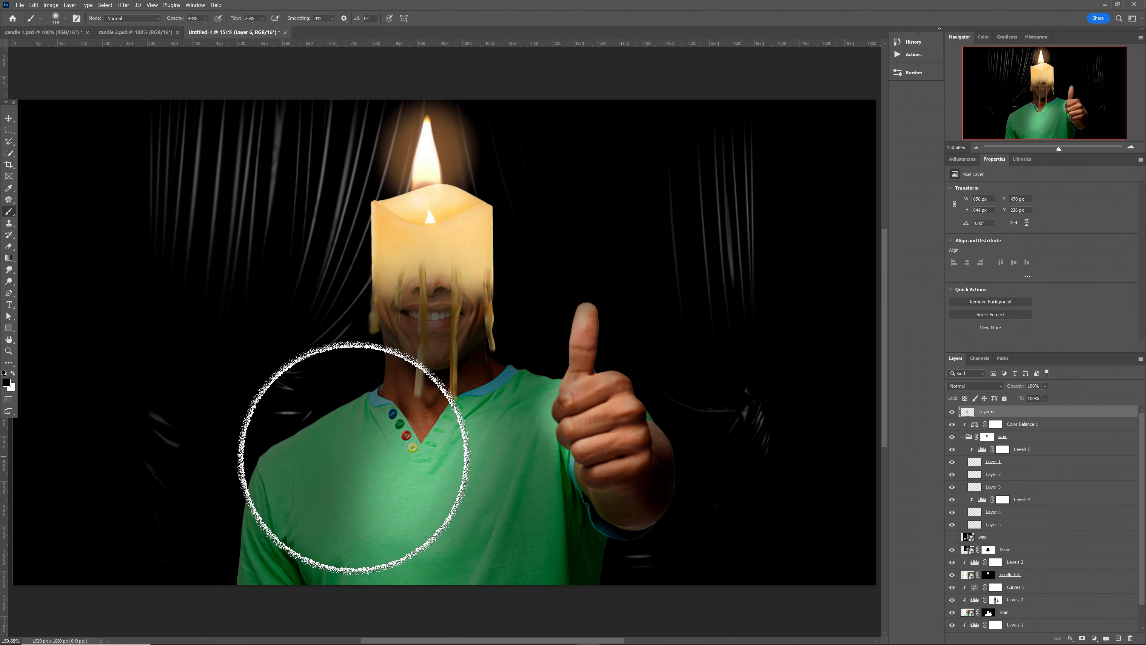
{"action": "mouse_move", "coordinate": [408, 447]}
{"action": "left_mouse_down"}
{"action": "mouse_move", "coordinate": [408, 403]}
{"action": "mouse_move", "coordinate": [431, 370]}
{"action": "left_mouse_up"}
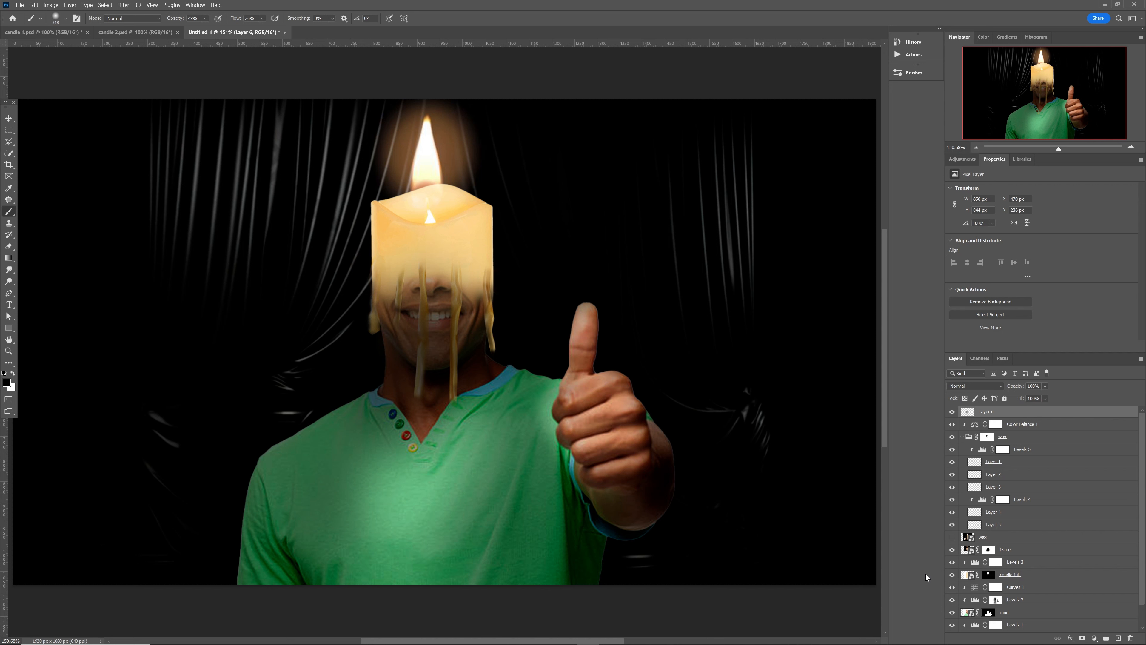
Step: Stamp all visible layers into a new top layer and convert it to a smart object
{"action": "key", "text": "ctrl+shift+alt+e"}
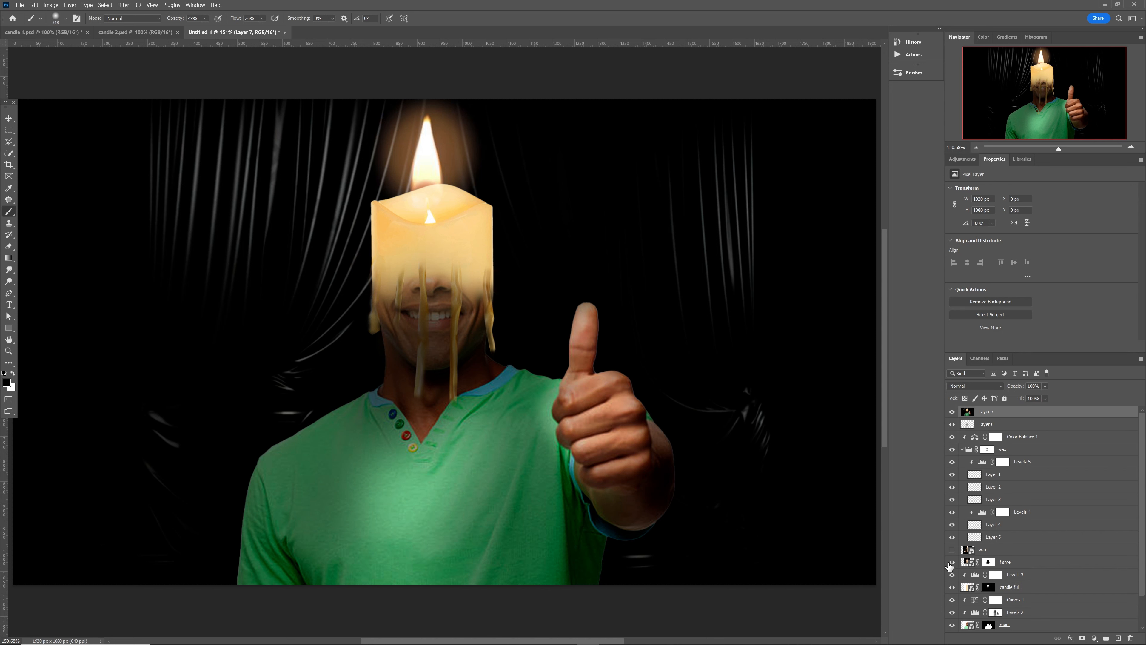
{"action": "right_click", "coordinate": [1023, 416]}
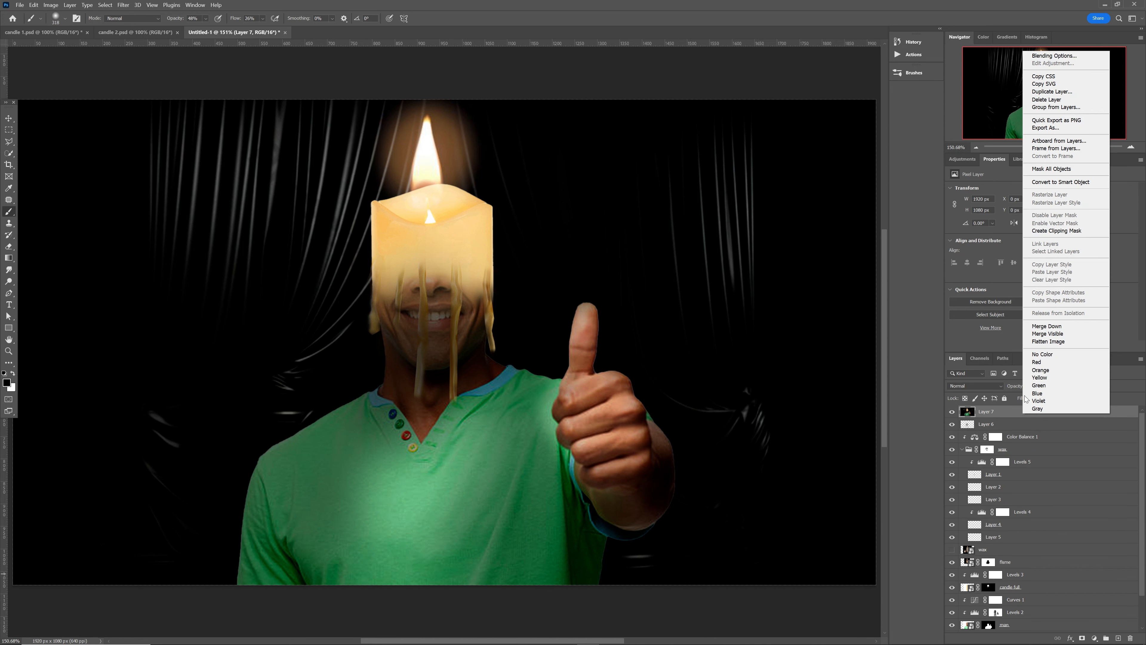
{"action": "left_click", "coordinate": [1049, 181]}
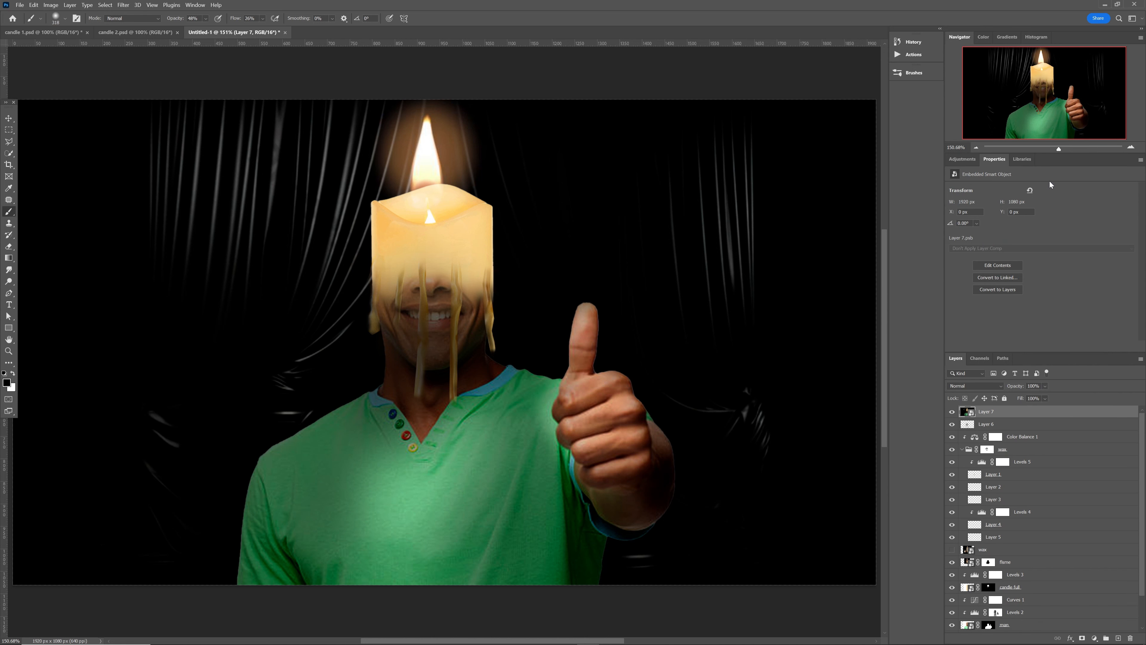
Step: Open Camera Raw Filter in before/after view and set Exposure +0.30, Contrast +31, Highlights -16, Shadows +26 and Blacks about -42
{"action": "left_click", "coordinate": [122, 6]}
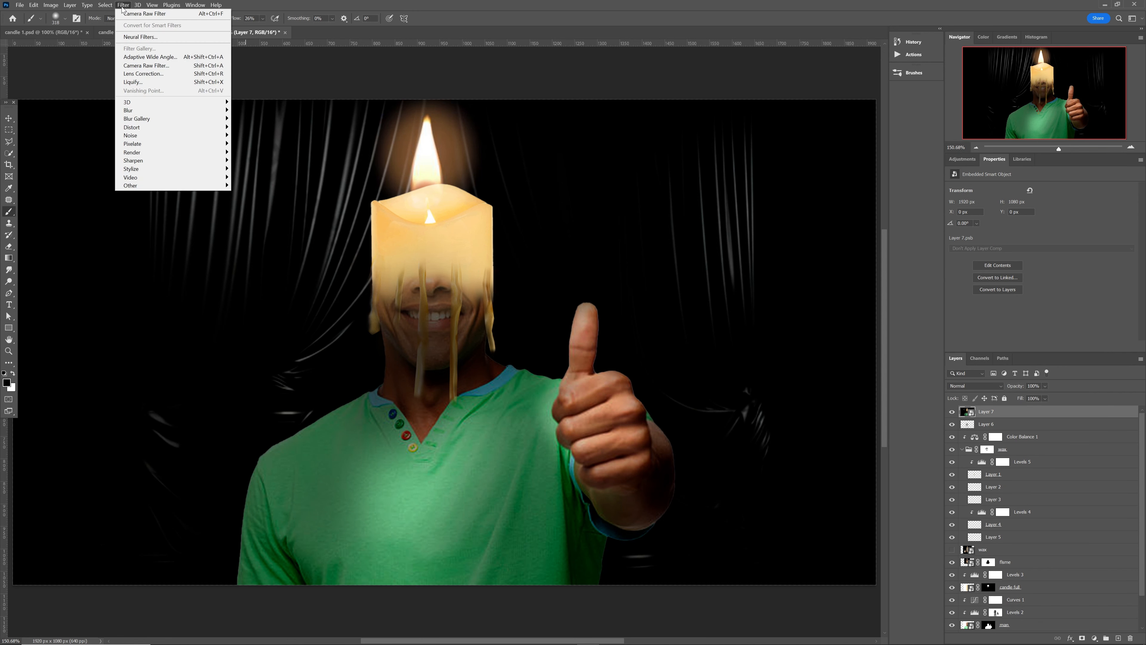
{"action": "left_click", "coordinate": [147, 66]}
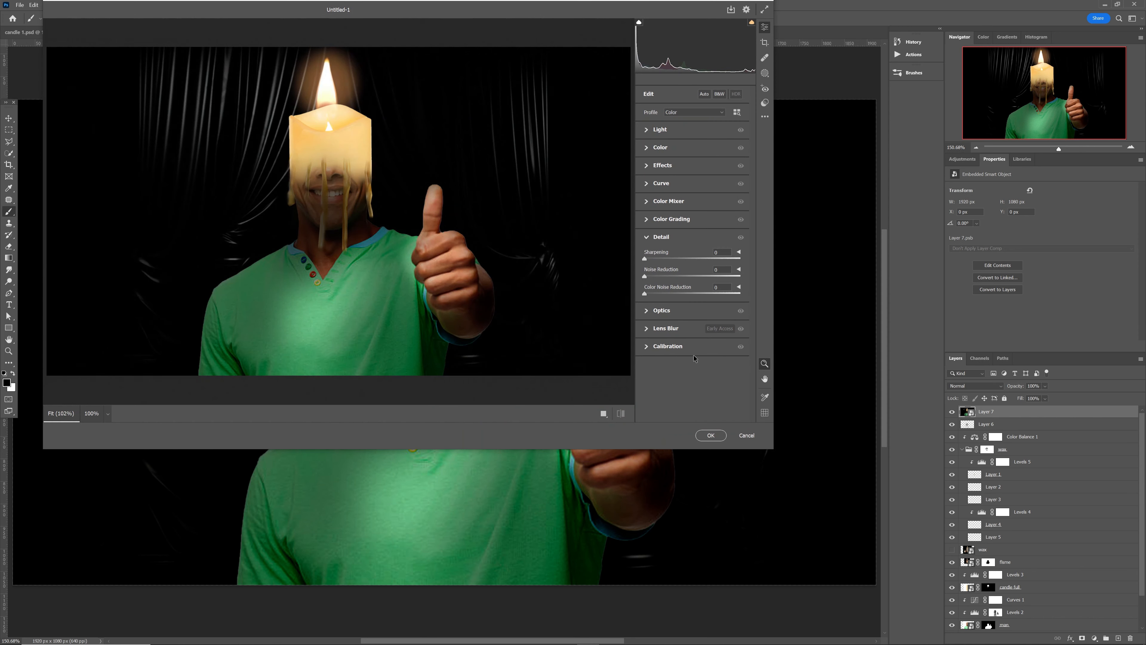
{"action": "left_click", "coordinate": [605, 415]}
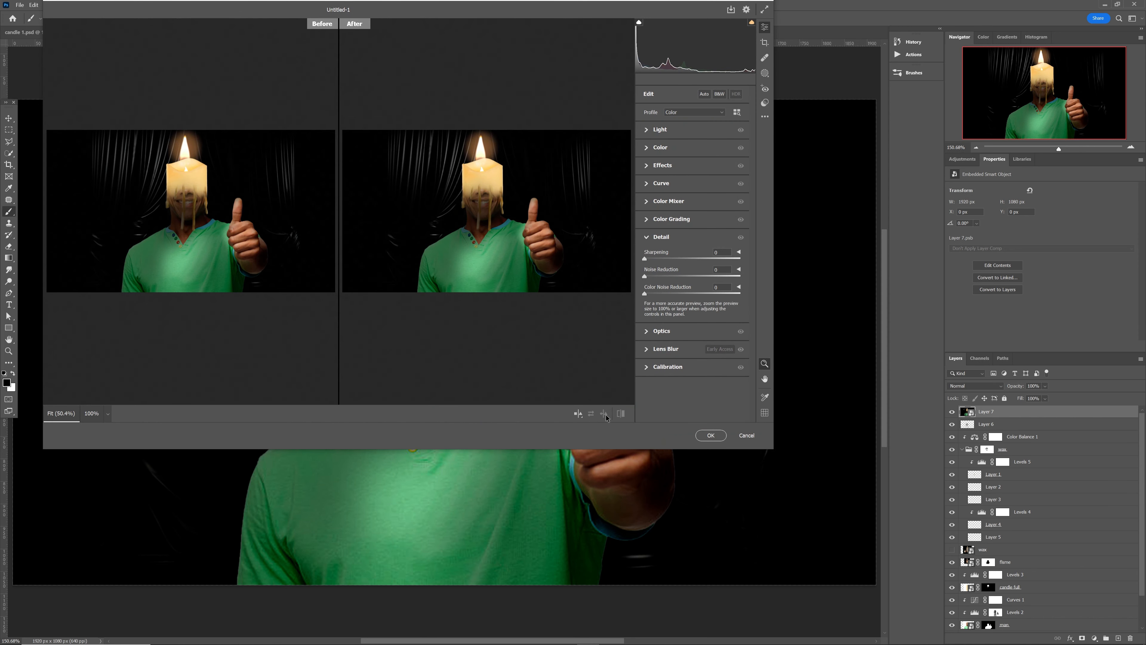
{"action": "left_click", "coordinate": [645, 130]}
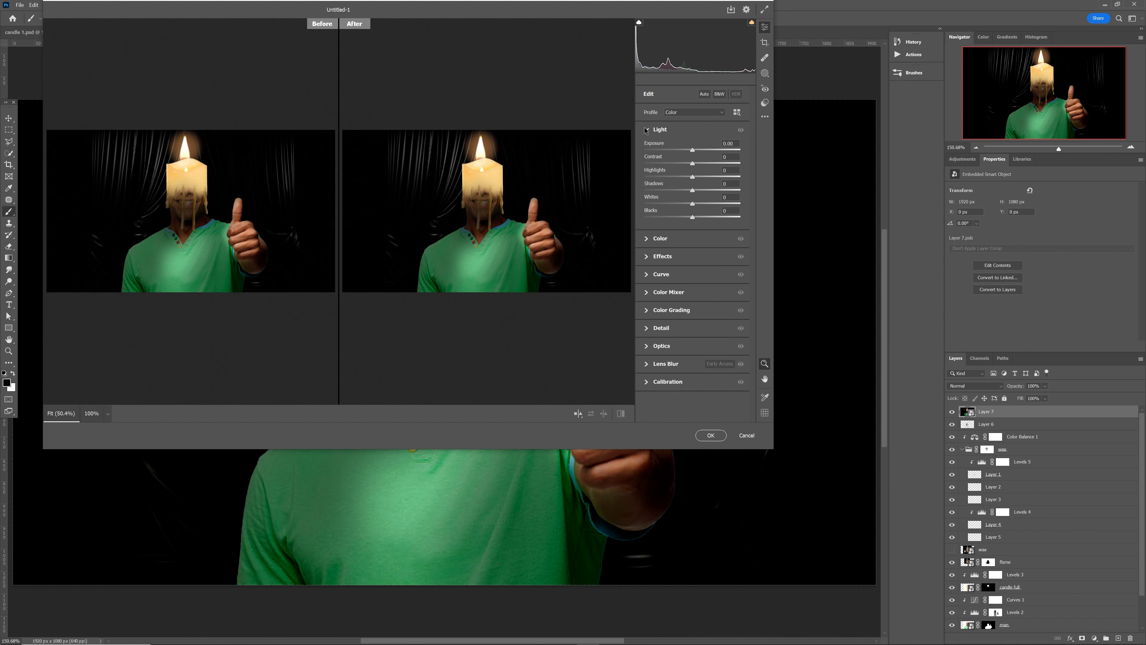
{"action": "left_click_drag", "start_coordinate": [694, 152], "coordinate": [705, 191]}
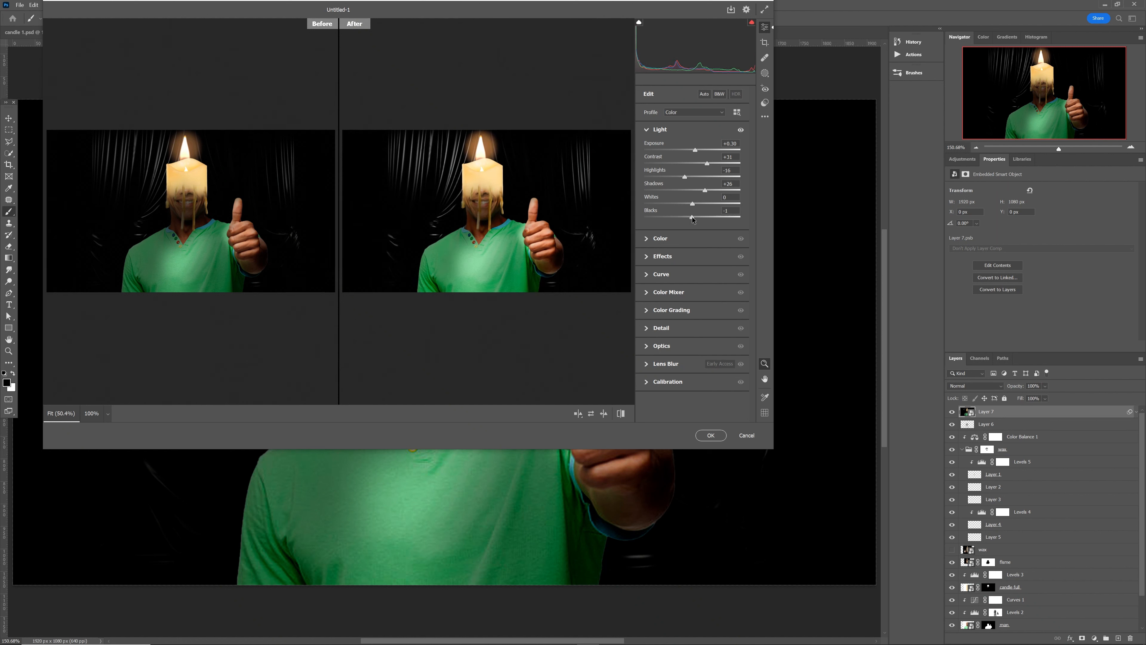
{"action": "left_click_drag", "start_coordinate": [694, 220], "coordinate": [679, 221]}
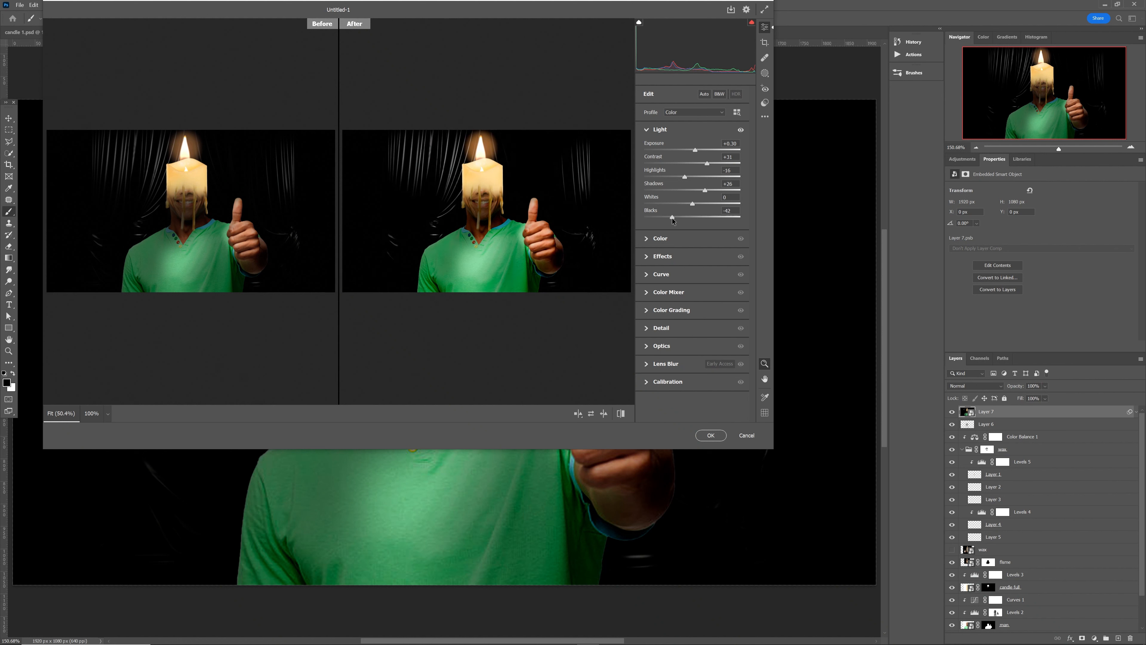
Step: Warm the image's color temperature to about +21 and adjust the vibrance in the Camera Raw color settings
{"action": "left_click", "coordinate": [649, 238]}
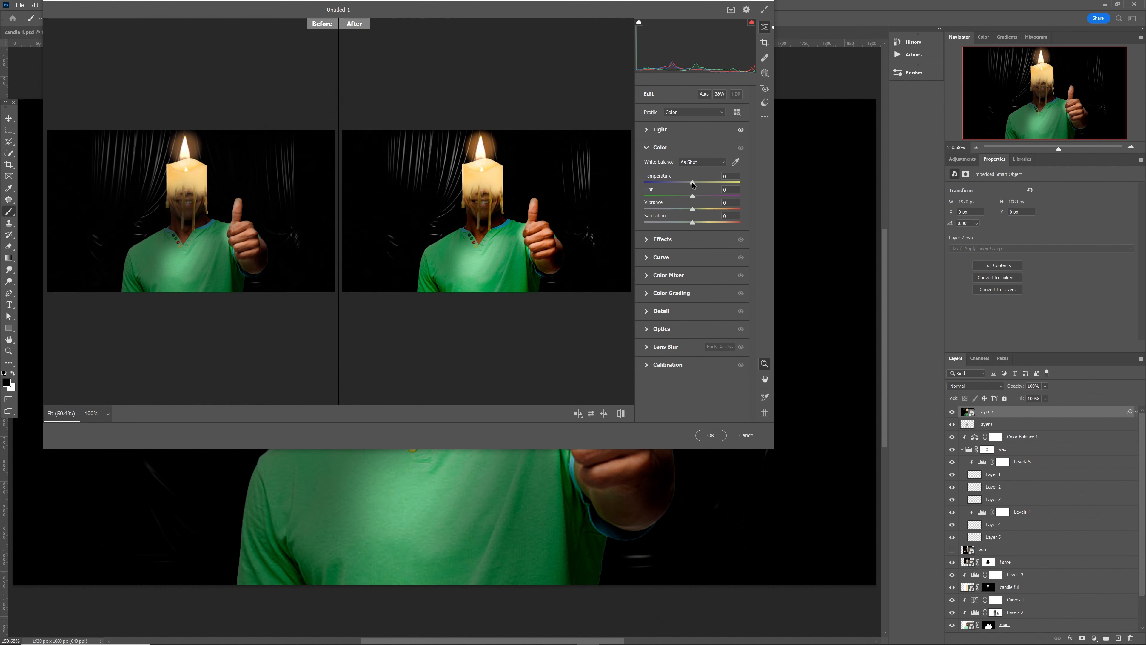
{"action": "left_click_drag", "start_coordinate": [694, 184], "coordinate": [703, 185]}
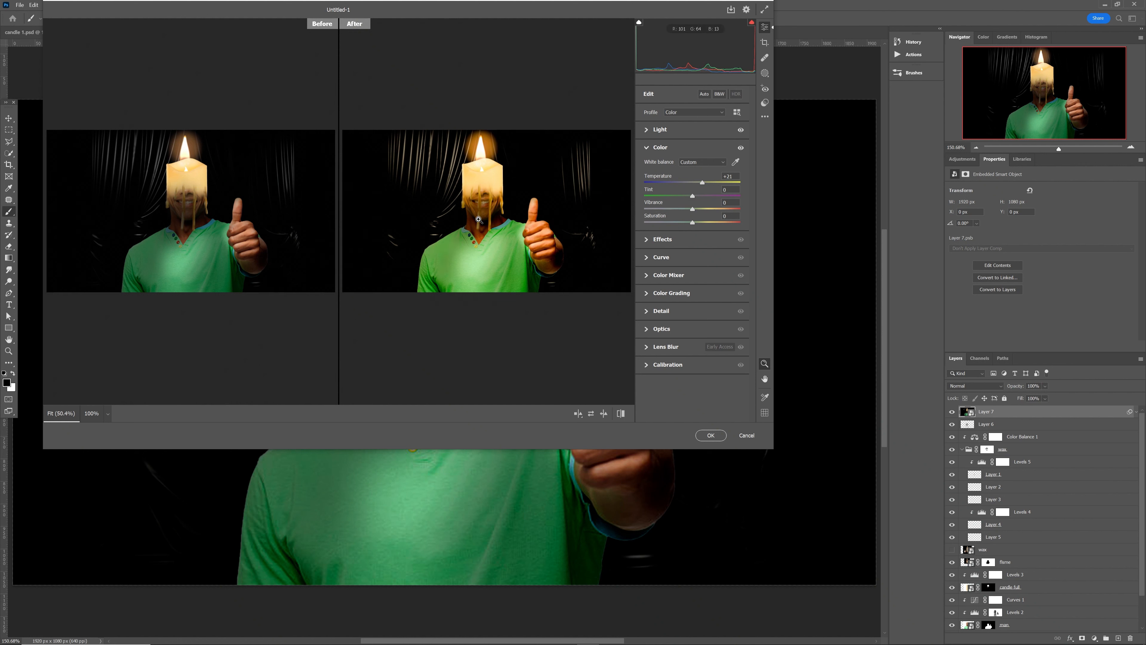
{"action": "left_click_drag", "start_coordinate": [704, 182], "coordinate": [694, 211]}
Step: Set the Camera Raw effects to Texture +26, Clarity -20, Dehaze +13 and Vignette about -28
{"action": "left_click", "coordinate": [648, 240]}
{"action": "left_click_drag", "start_coordinate": [693, 185], "coordinate": [701, 214]}
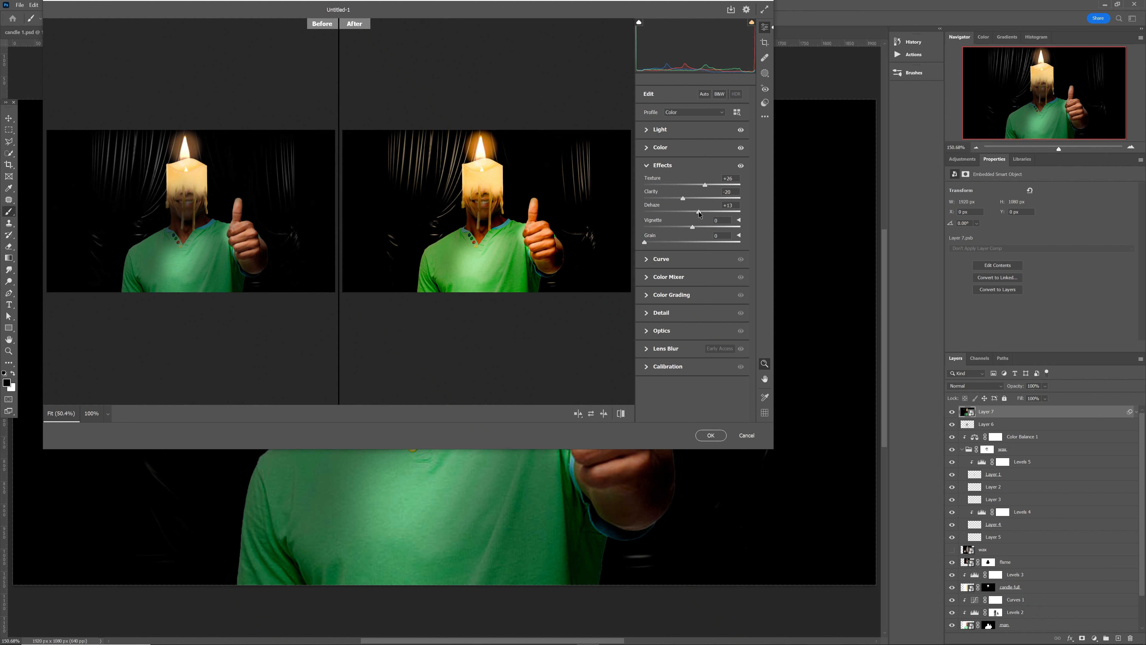
{"action": "mouse_move", "coordinate": [694, 229]}
{"action": "left_mouse_down"}
{"action": "mouse_move", "coordinate": [703, 230]}
{"action": "mouse_move", "coordinate": [683, 229]}
{"action": "left_mouse_up"}
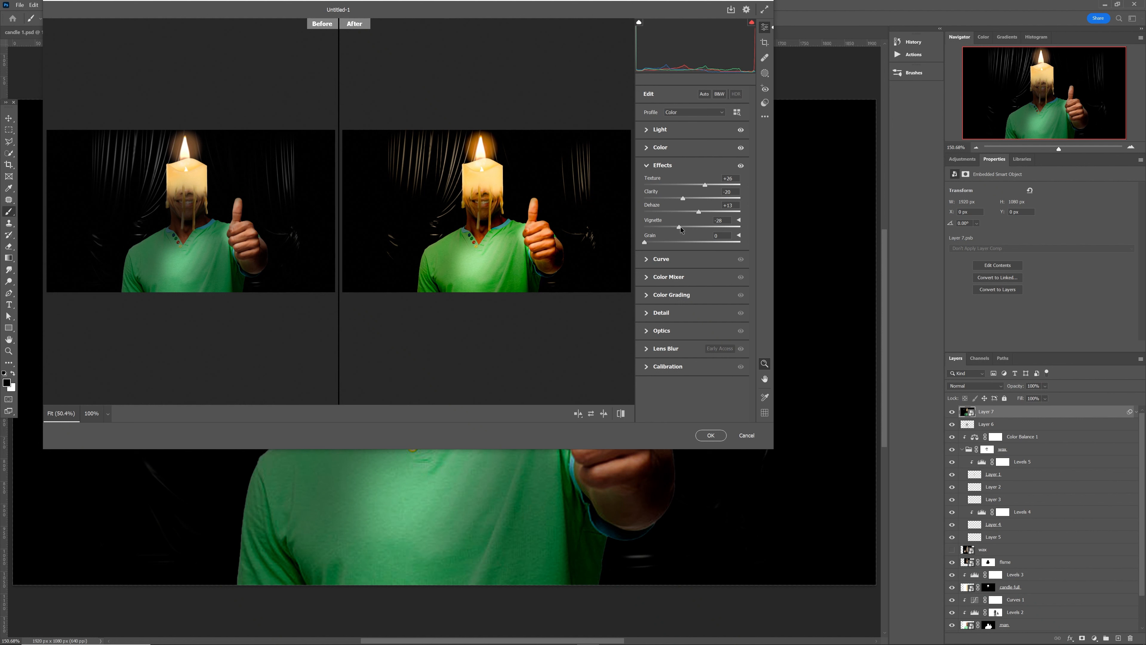
Step: Add slight sharpening and noise reduction in the Camera Raw detail settings and apply the filter
{"action": "left_click", "coordinate": [646, 312]}
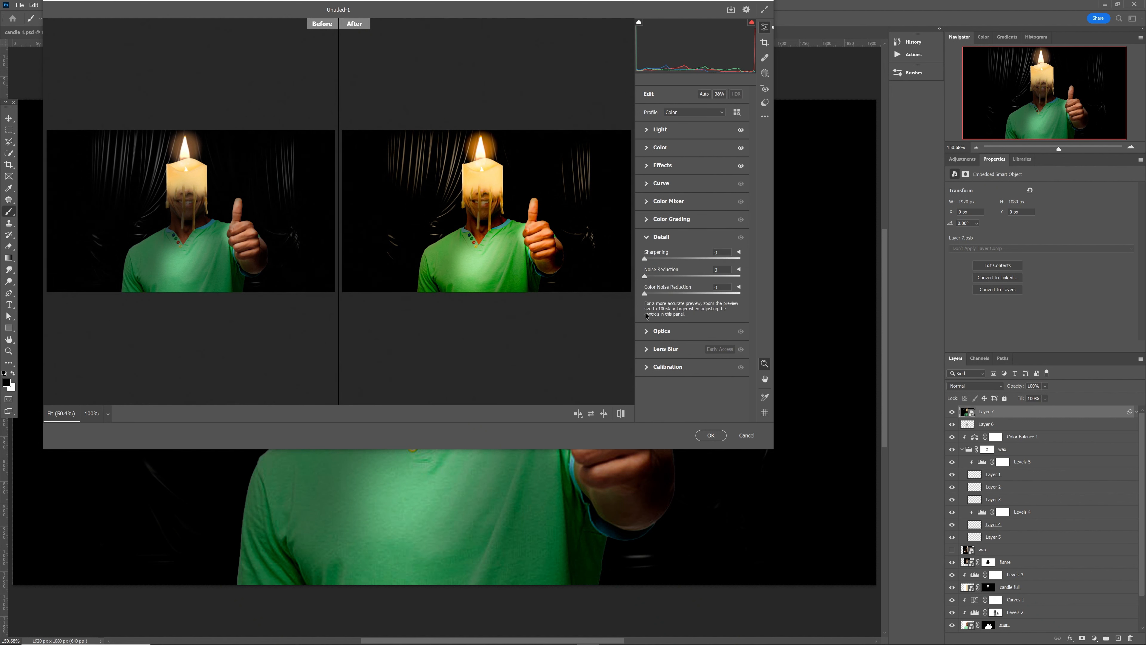
{"action": "mouse_move", "coordinate": [645, 260]}
{"action": "left_mouse_down"}
{"action": "mouse_move", "coordinate": [658, 260]}
{"action": "mouse_move", "coordinate": [649, 276]}
{"action": "left_mouse_up"}
{"action": "left_click", "coordinate": [718, 435]}
Step: Compare the finished composite at 100% zoom with the candle 2.psd and candle 1.psd versions
{"action": "key", "text": "ctrl+1"}
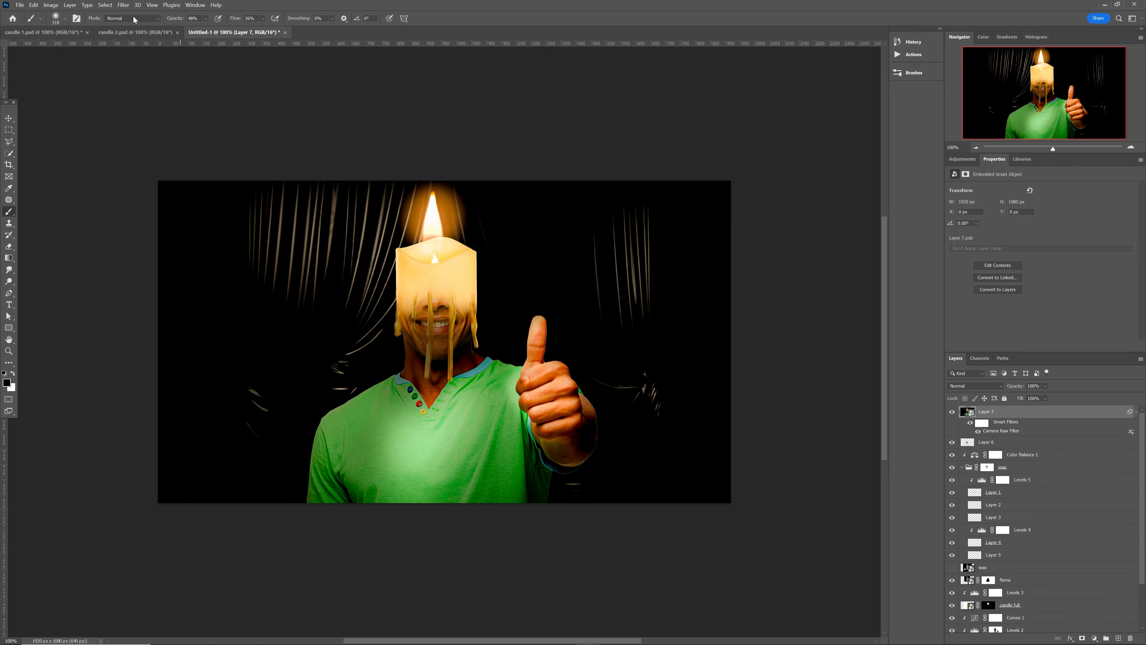
{"action": "left_click", "coordinate": [134, 33]}
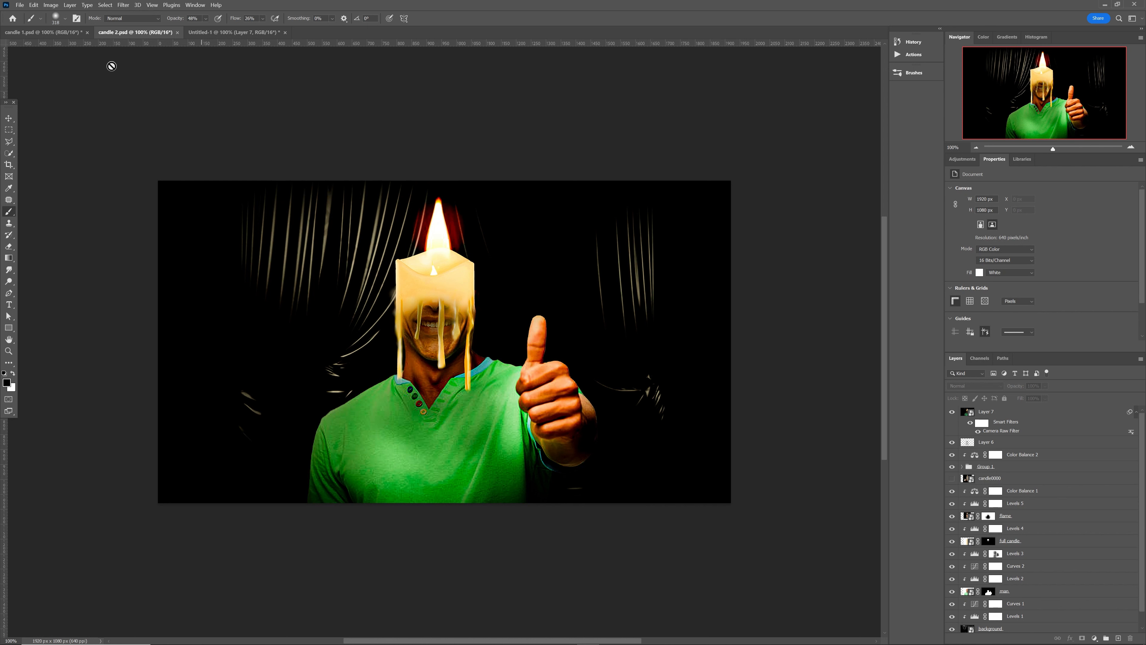
{"action": "left_click", "coordinate": [49, 32]}
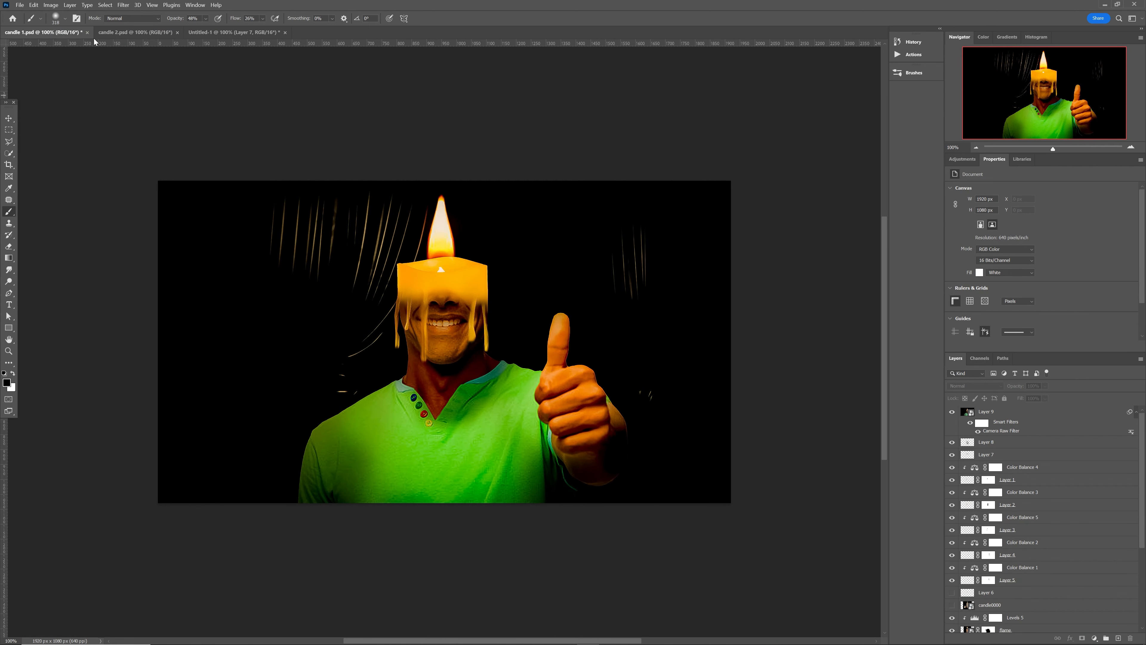
{"action": "left_click", "coordinate": [112, 36]}
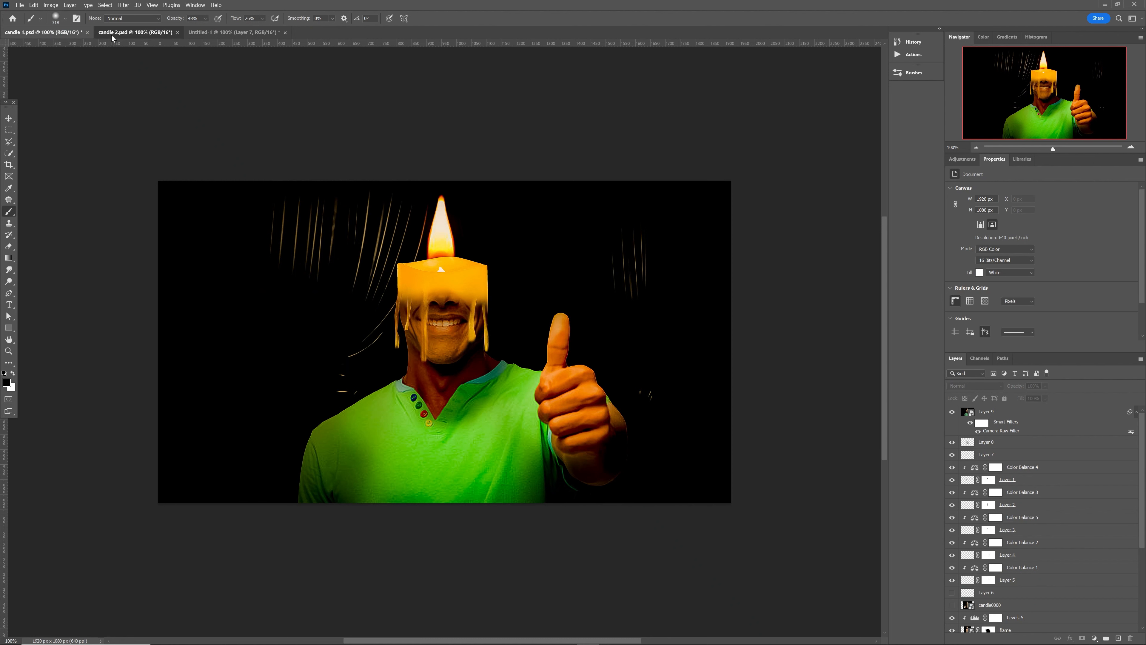
{"action": "left_click", "coordinate": [217, 35]}
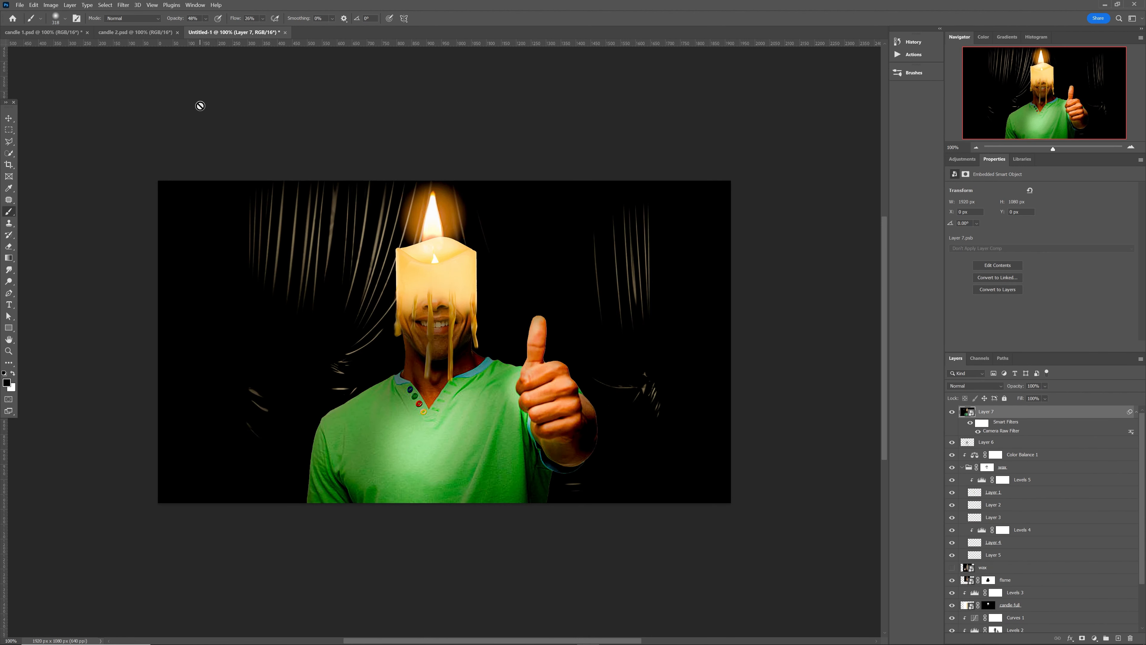